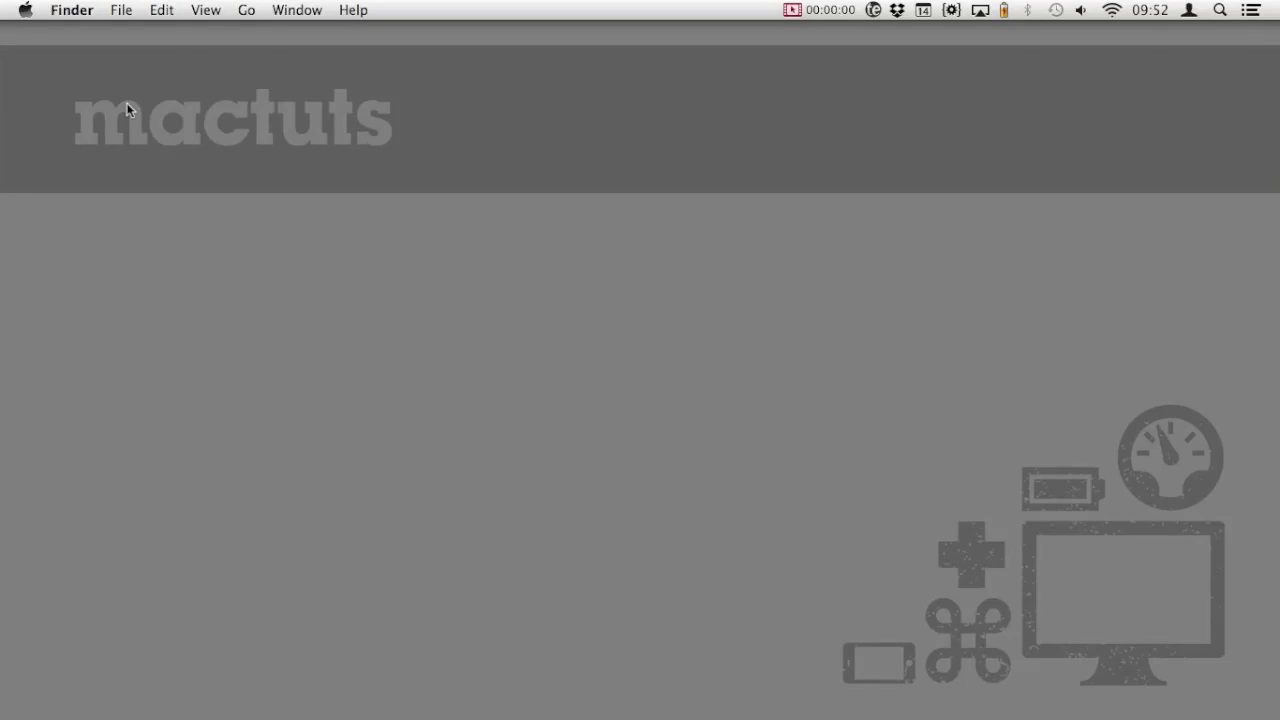
Launch Numbers from the Dock to bring up its Documents folder browser
mouse_move(3, 230)
left_click(4, 235)
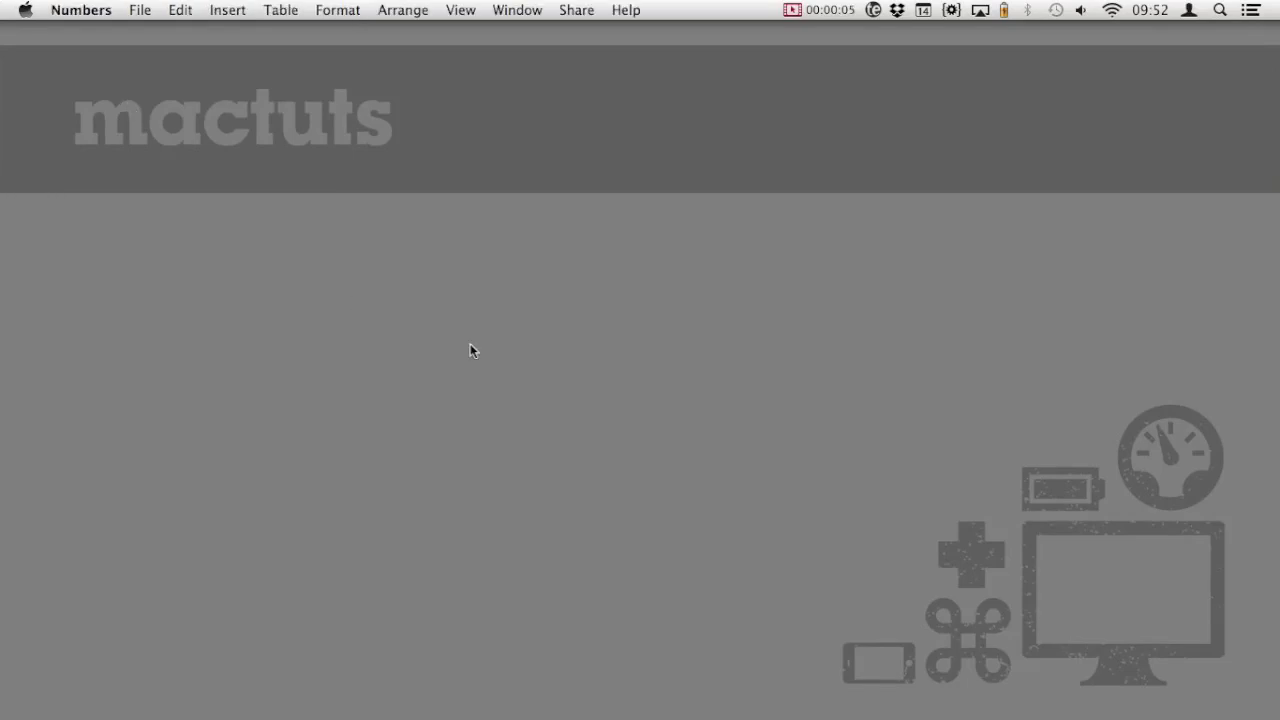
Create a new spreadsheet from the Business category's Invoice template
left_click(145, 11)
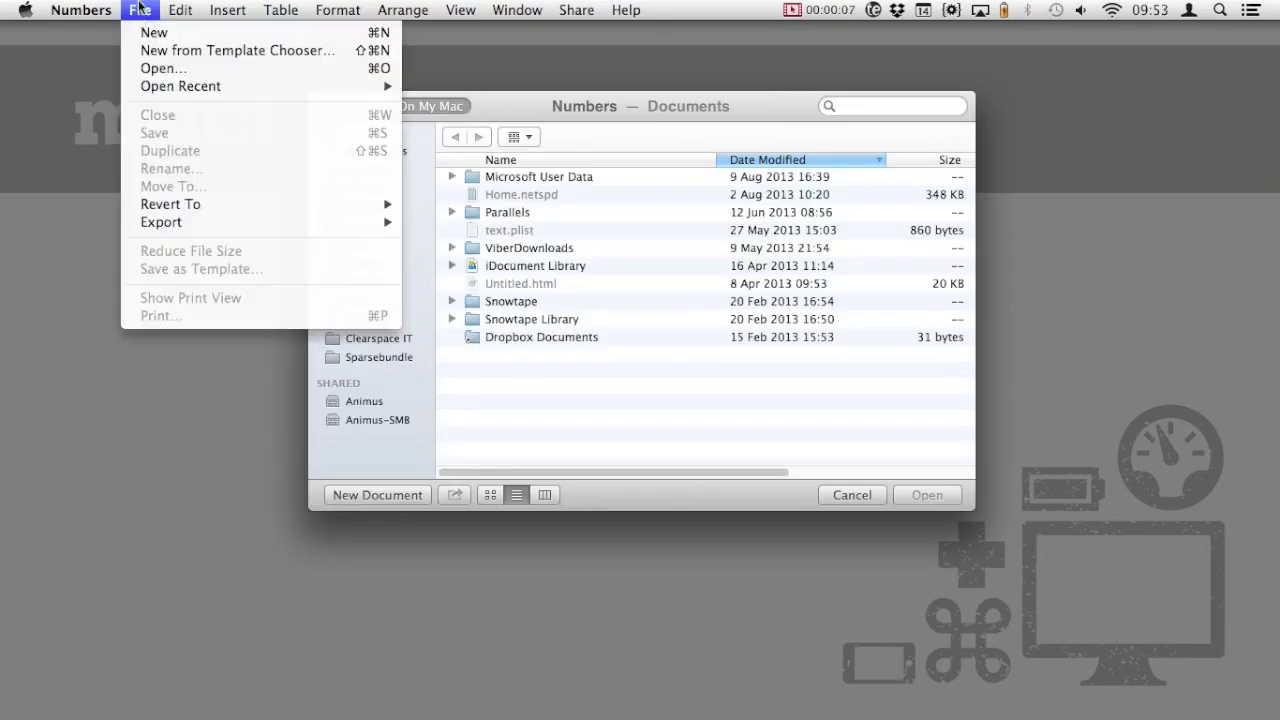
left_click(150, 32)
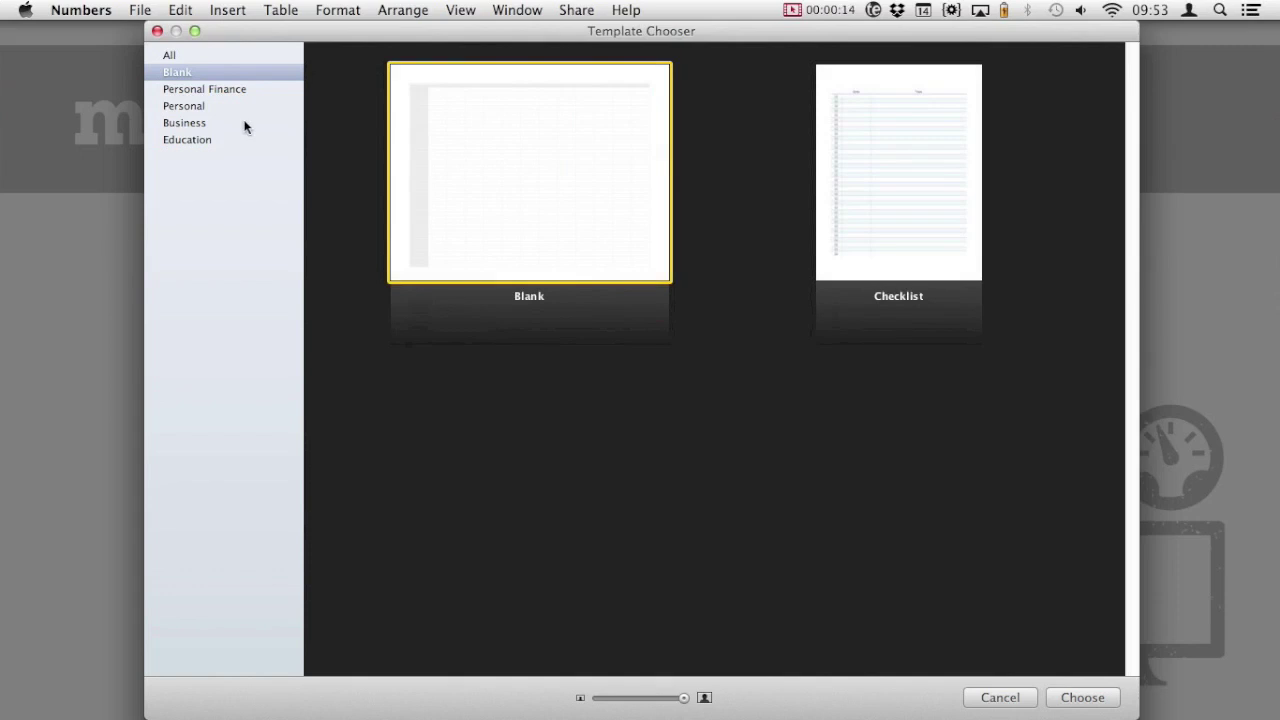
left_click(254, 88)
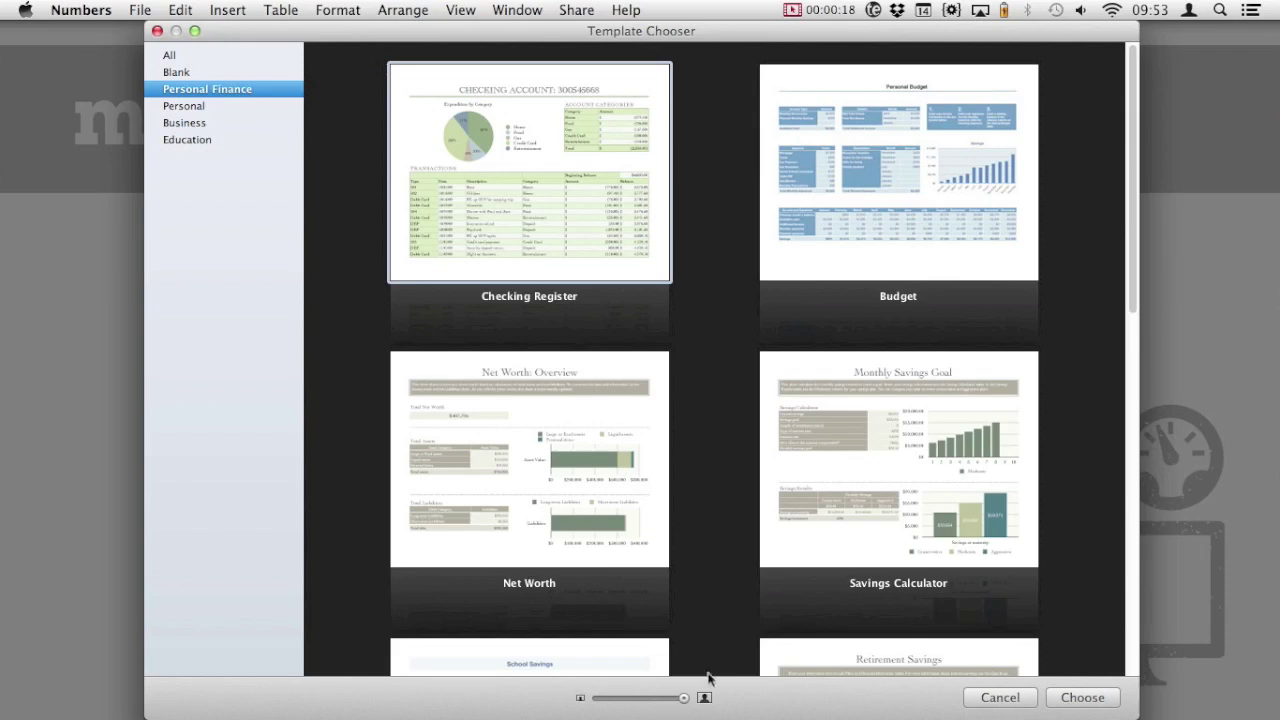
scroll(710, 661, "down", 5)
scroll(710, 661, "down", 10)
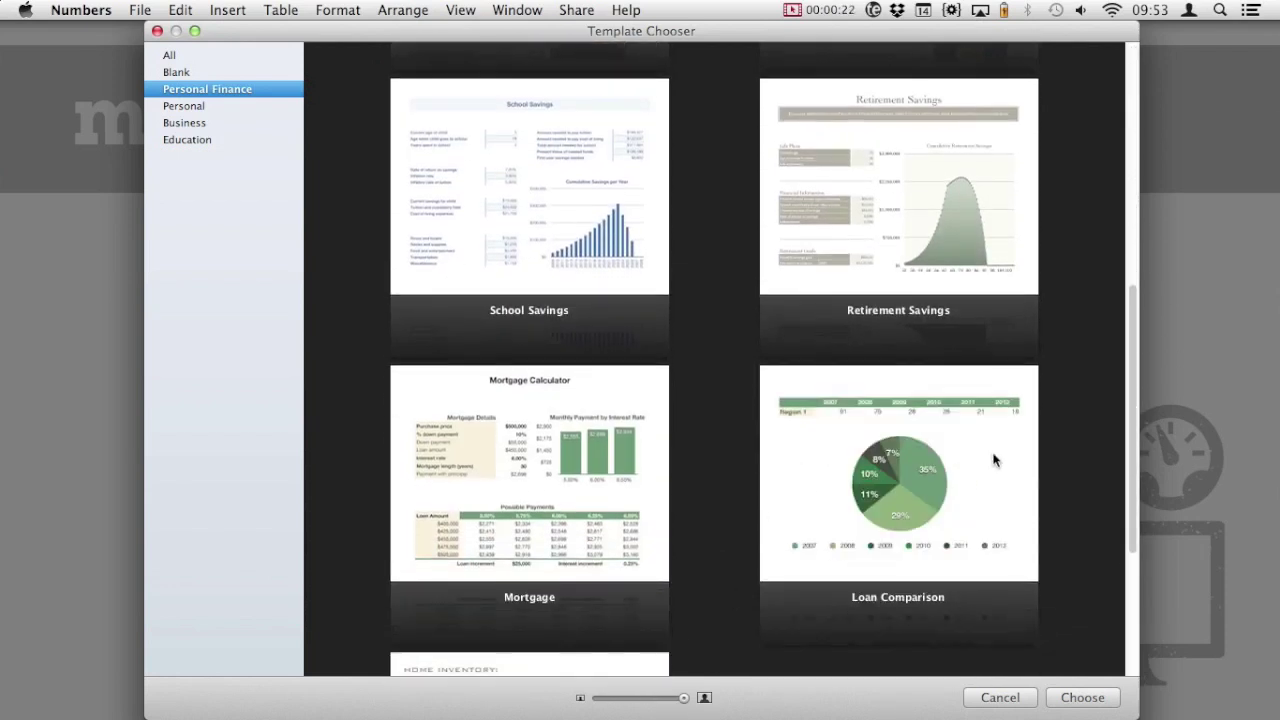
left_click(233, 123)
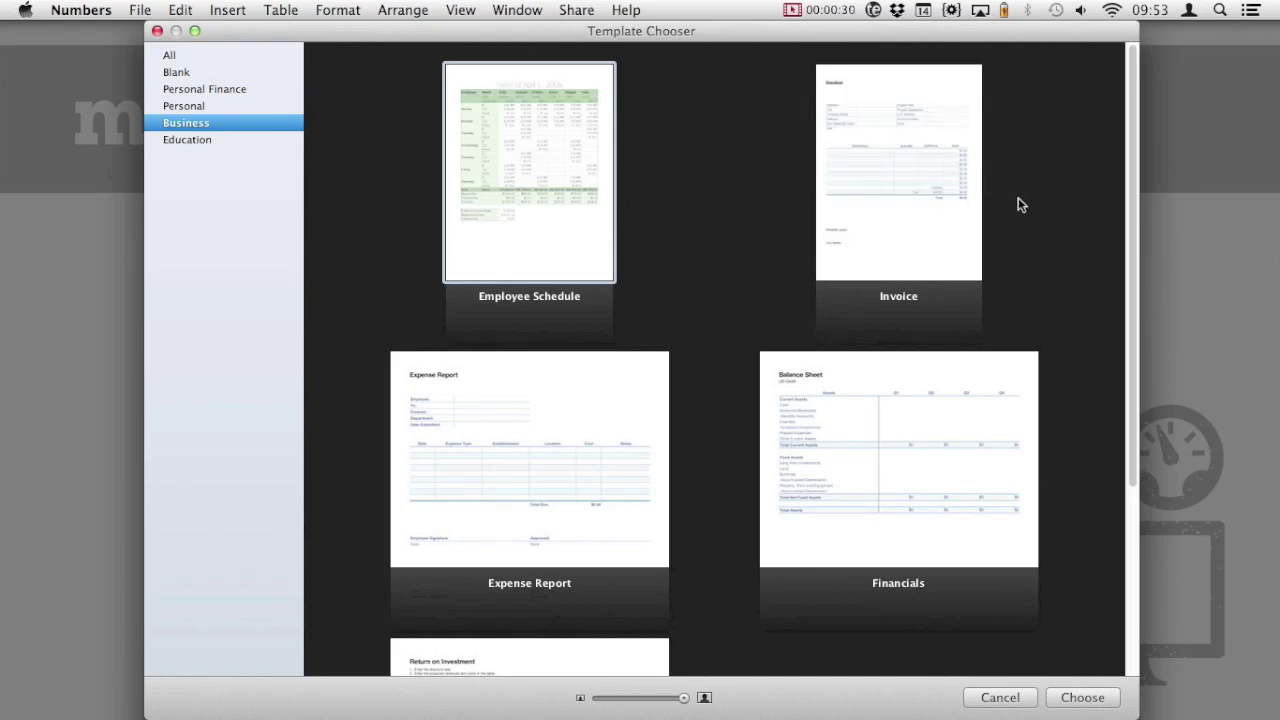
left_click(878, 210)
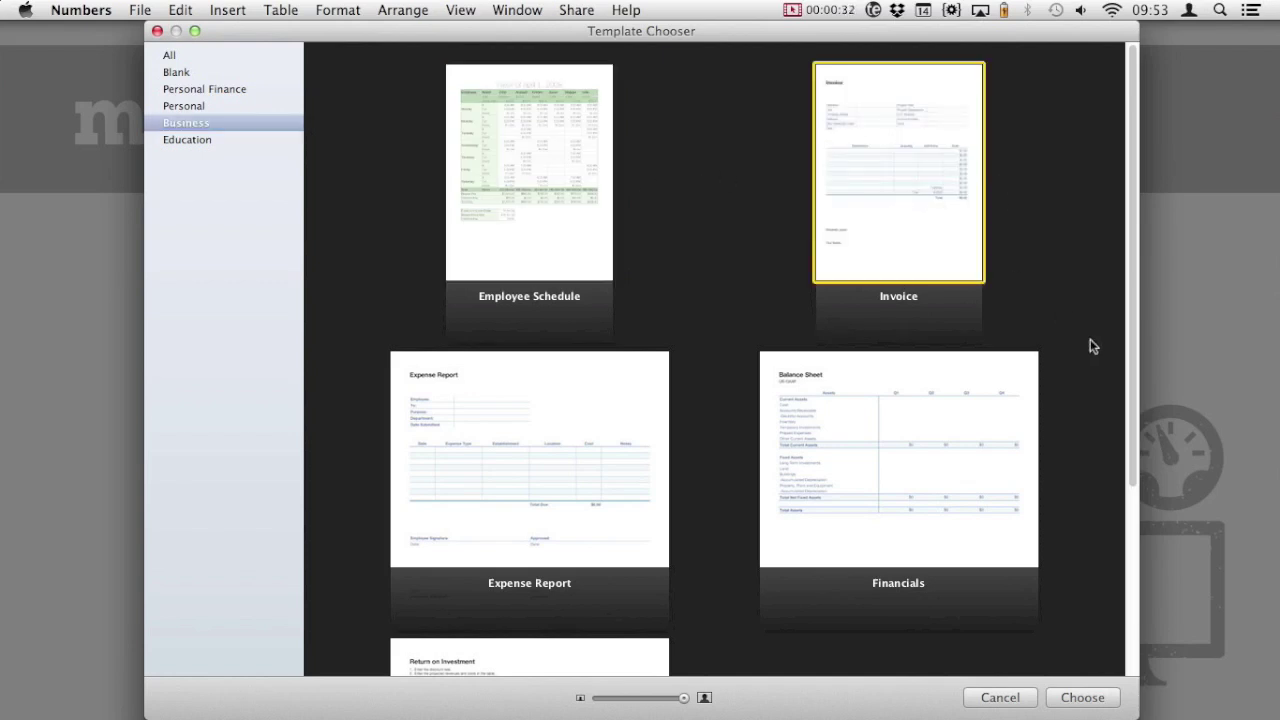
left_click(1115, 698)
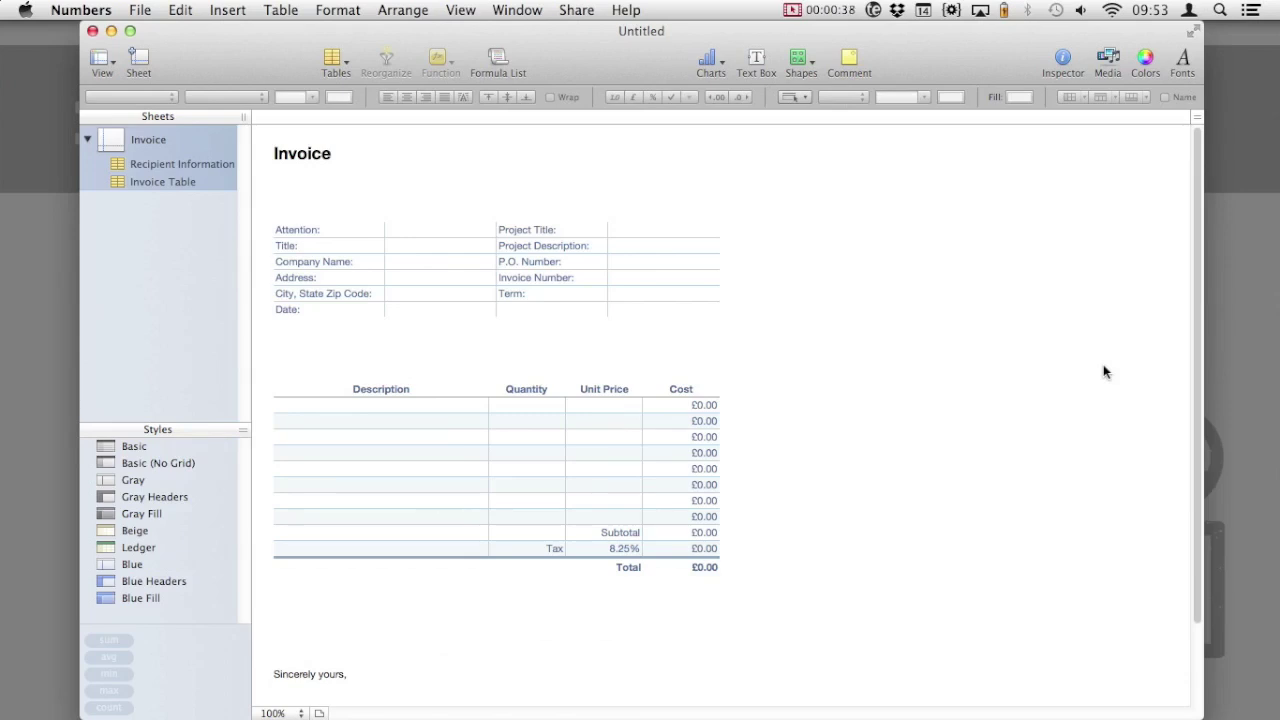
Nudge the untitled invoice window slightly to the left
left_click_drag(951, 27, 935, 25)
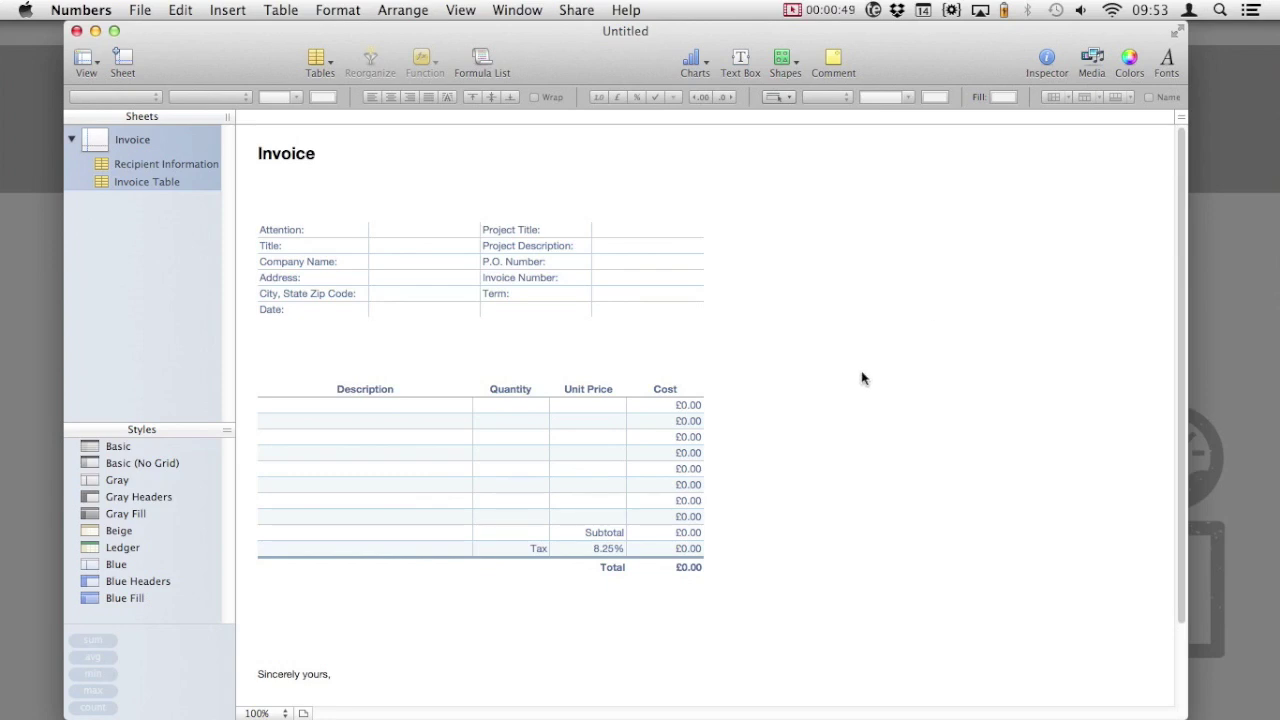
Switch the invoice sheet to Print View and shrink the page's content scale
left_click(466, 14)
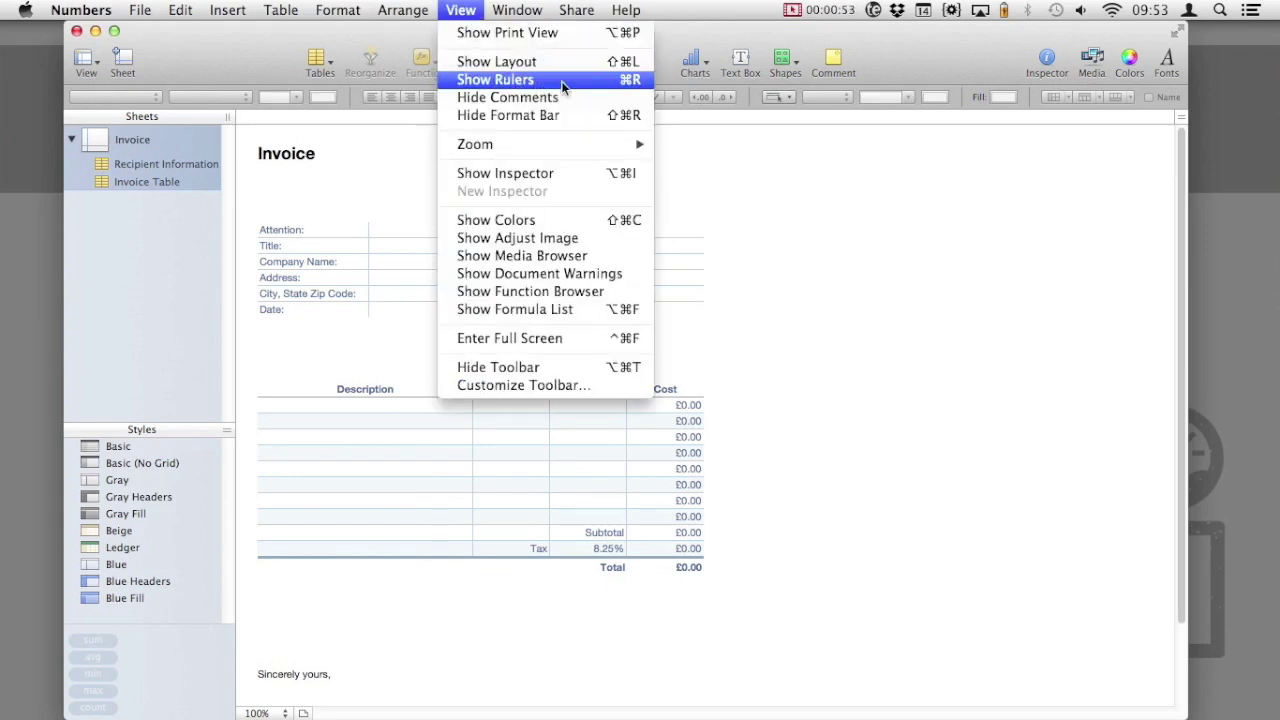
left_click(590, 33)
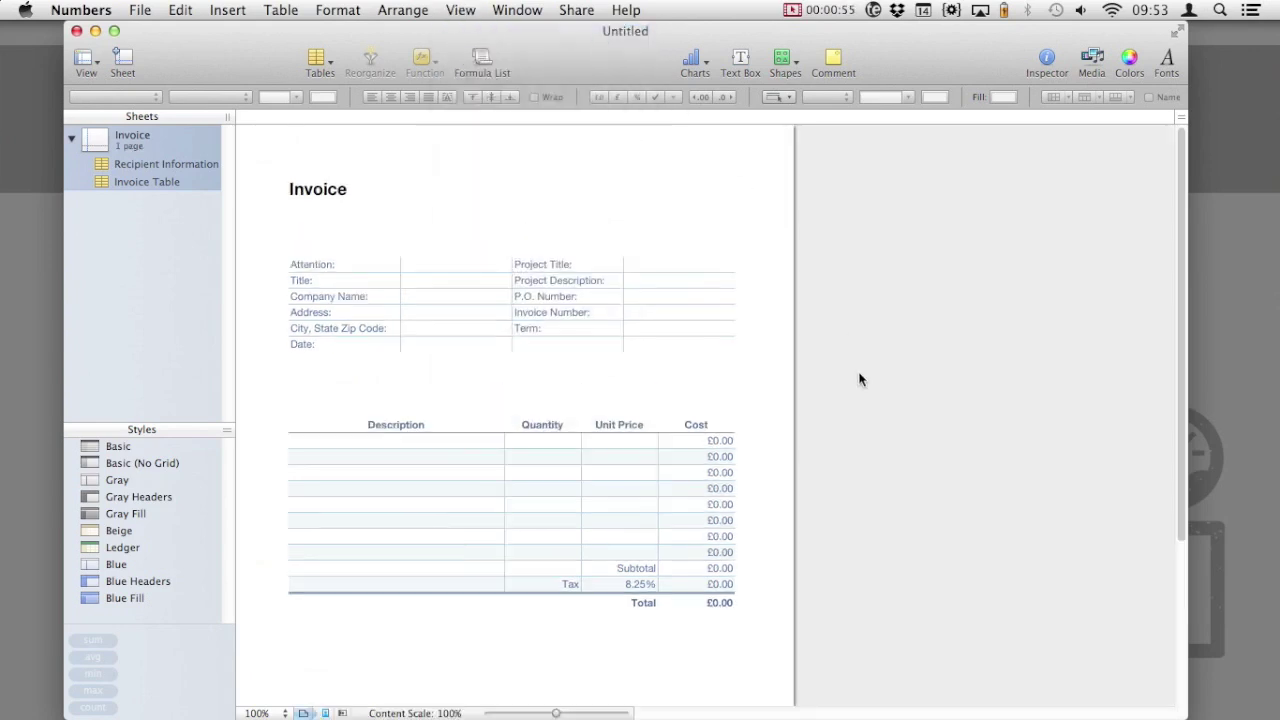
scroll(859, 379, "down", 5)
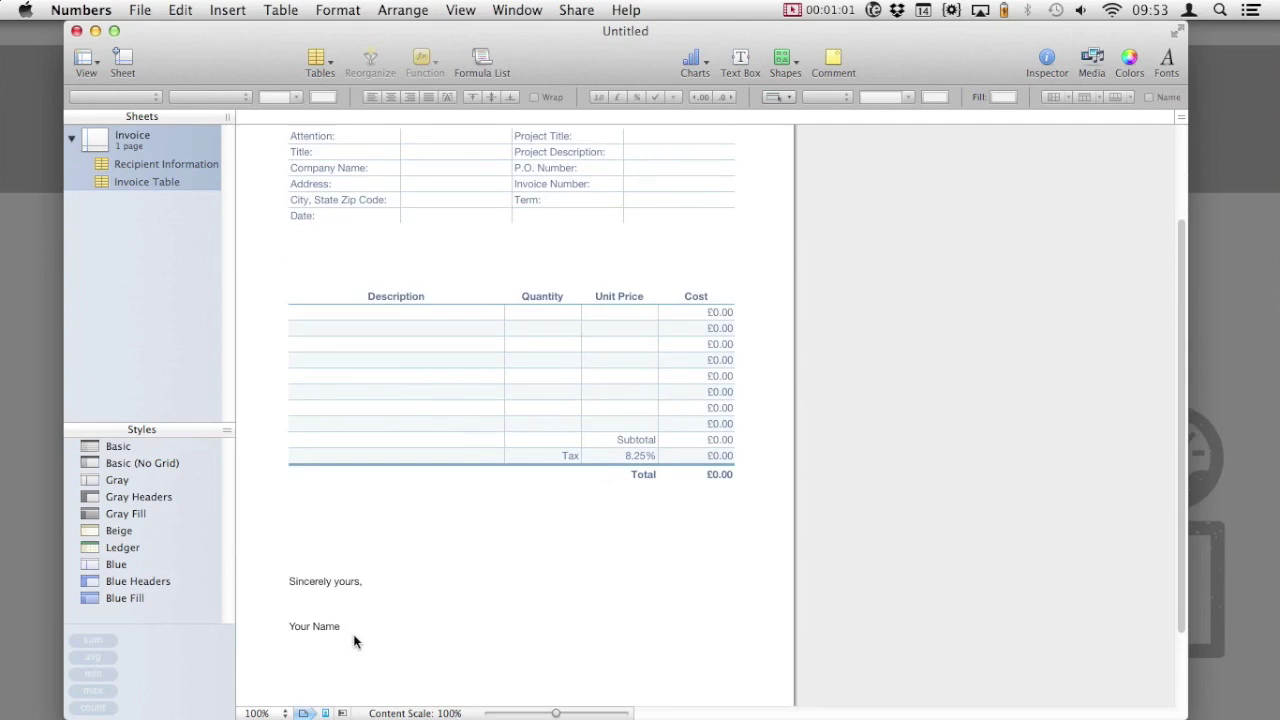
scroll(810, 541, "up", 5)
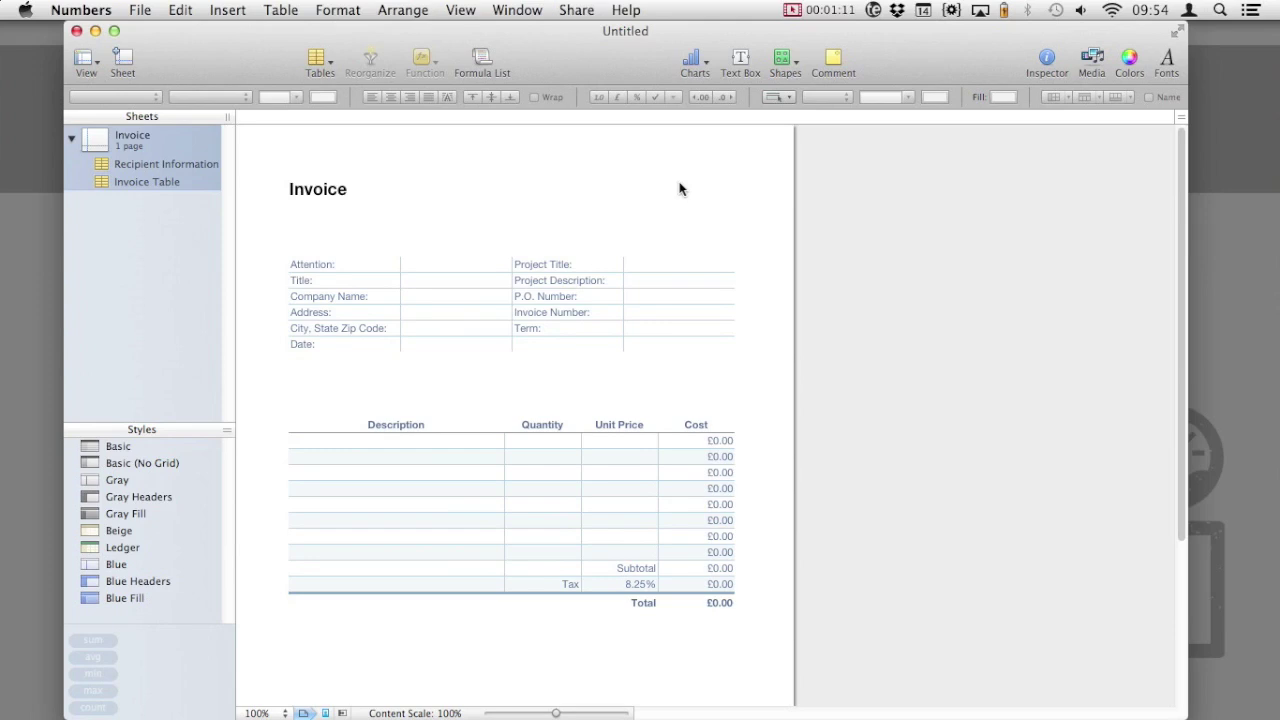
scroll(679, 189, "down", 3)
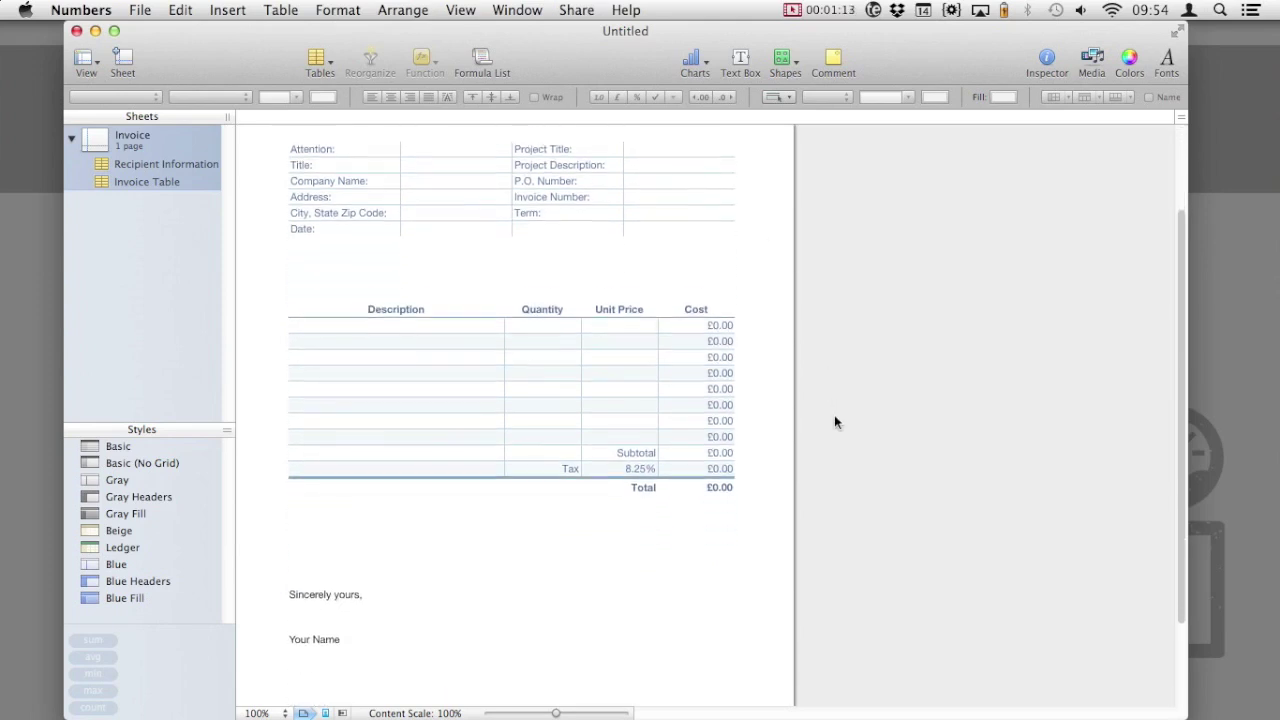
scroll(835, 422, "down", 1)
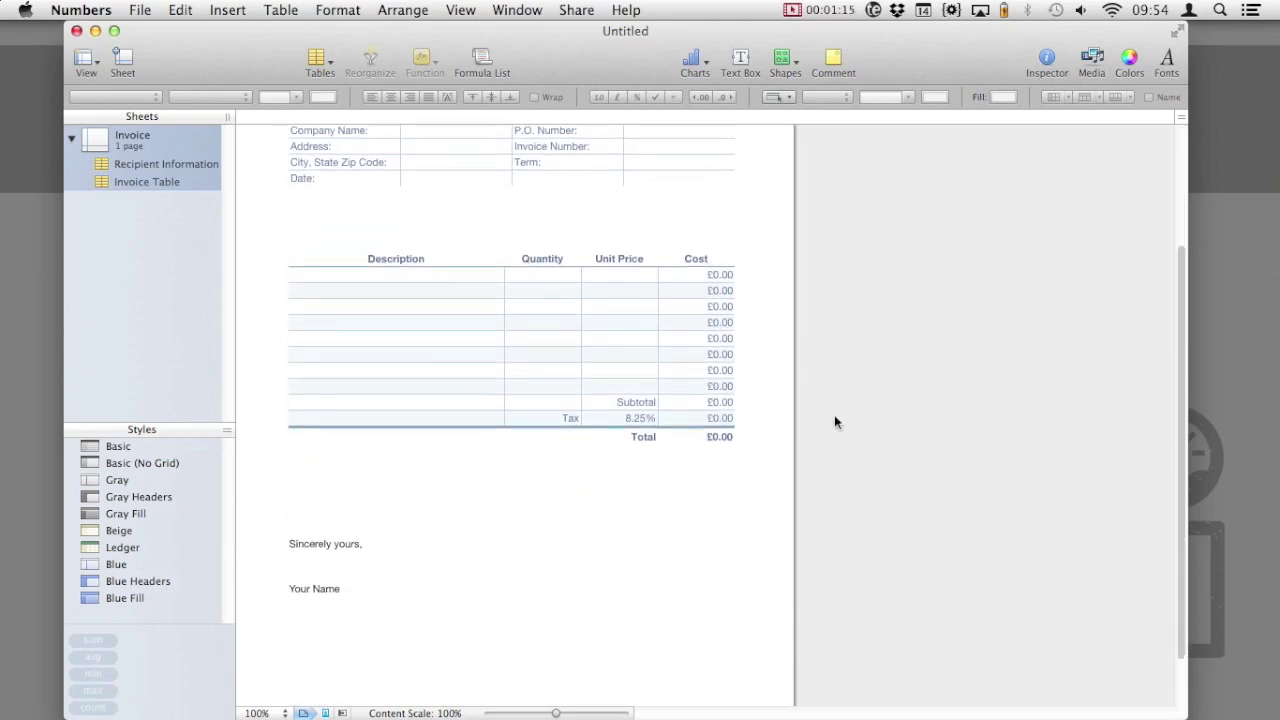
scroll(836, 422, "down", 2)
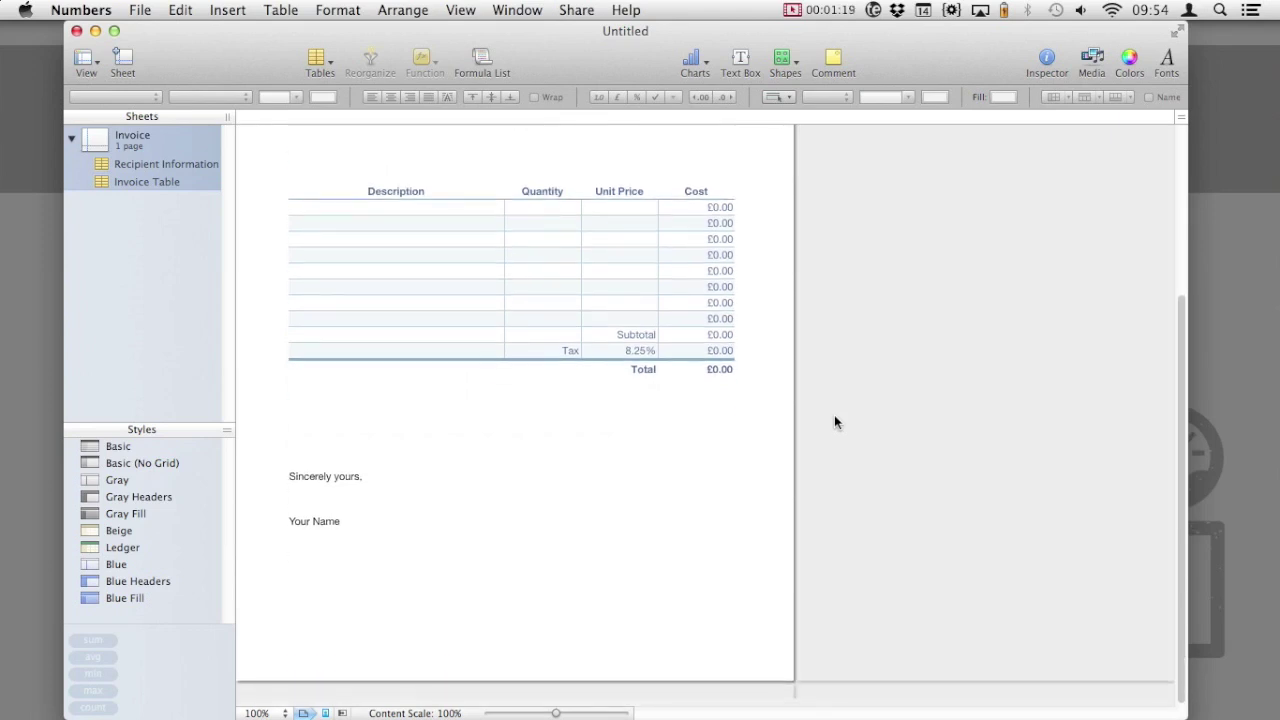
scroll(834, 422, "up", 3)
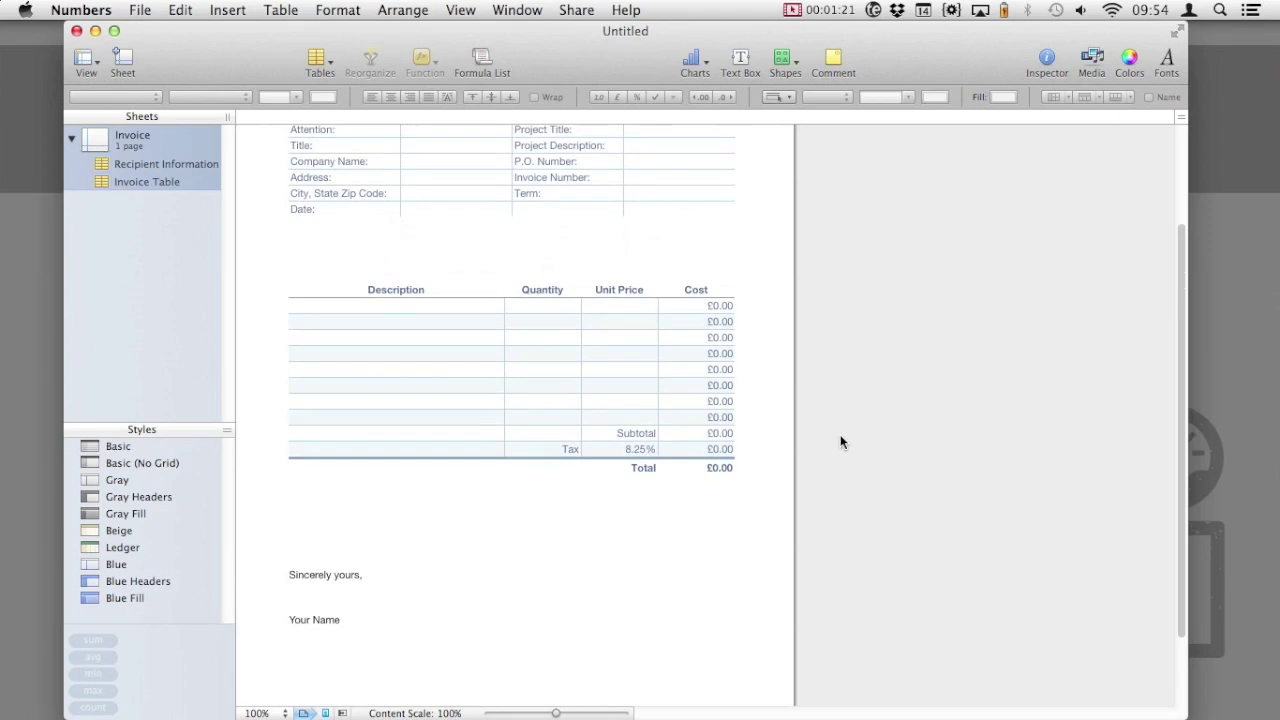
scroll(840, 442, "up", 4)
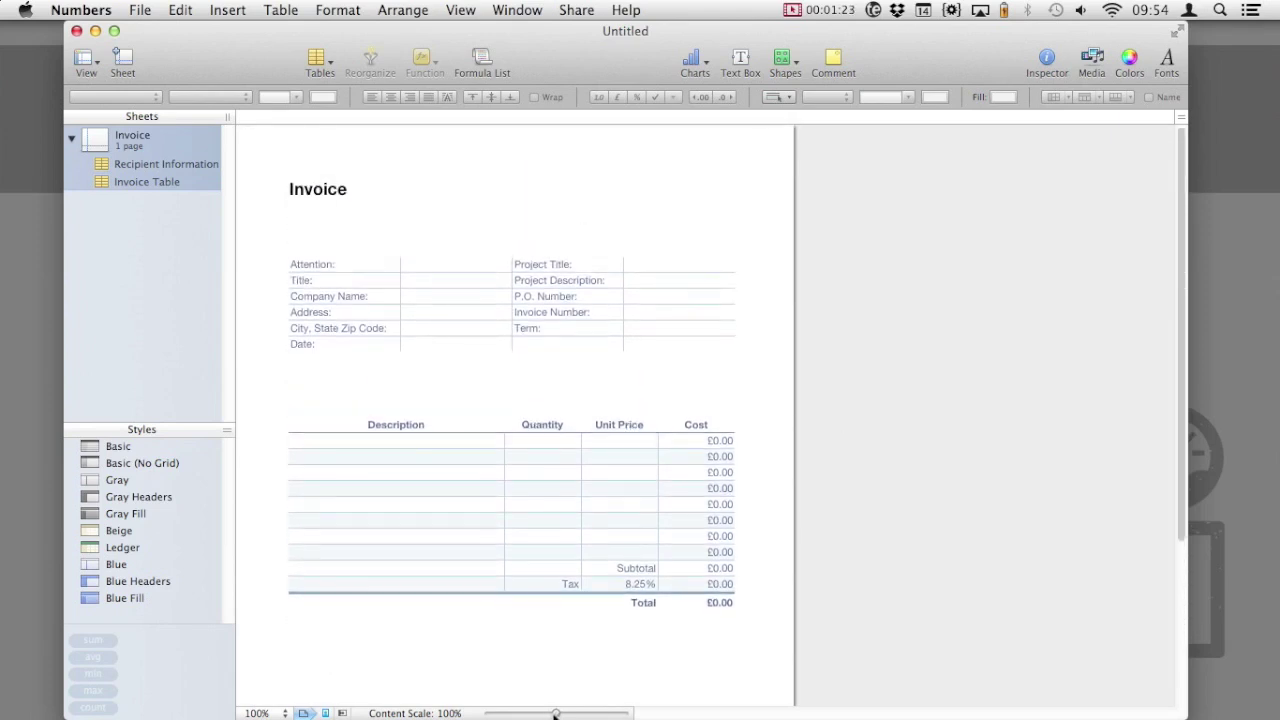
mouse_move(555, 714)
left_mouse_down()
mouse_move(523, 714)
mouse_move(555, 714)
left_mouse_up()
scroll(811, 440, "down", 3)
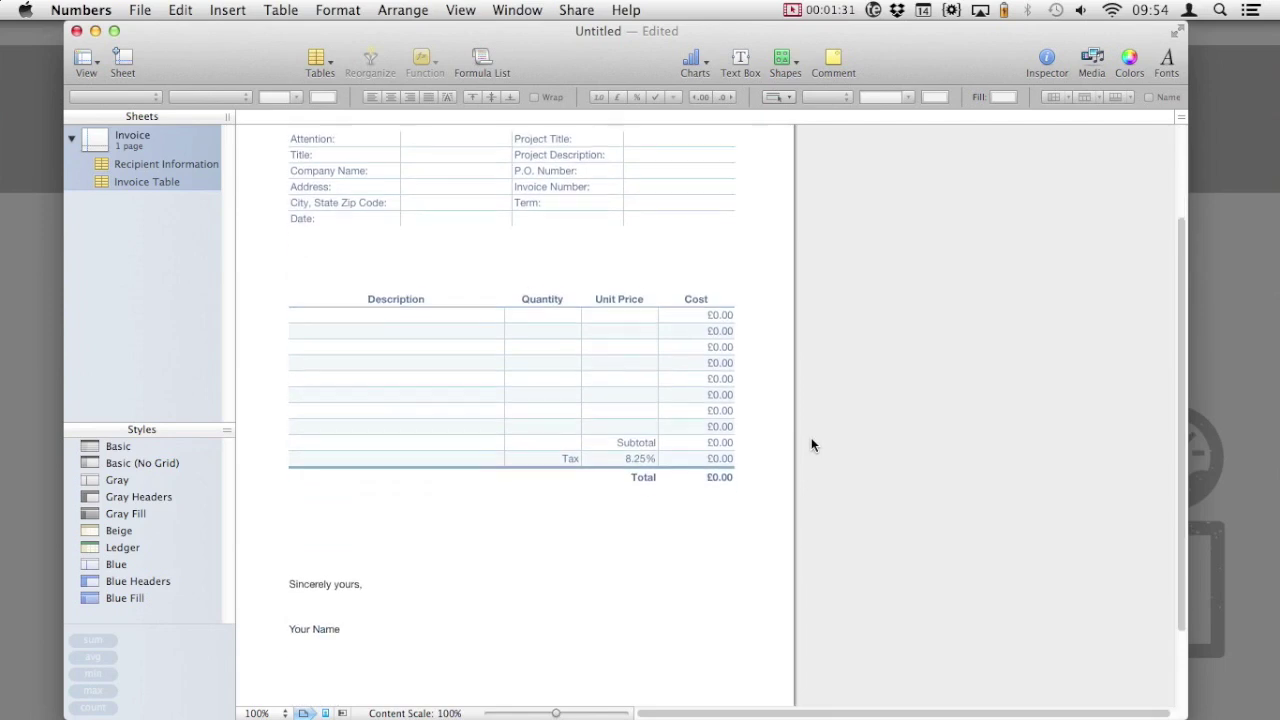
Delete the 'Sincerely yours, / Your Name' sign-off and preview the print options
left_click(417, 609)
key("Delete")
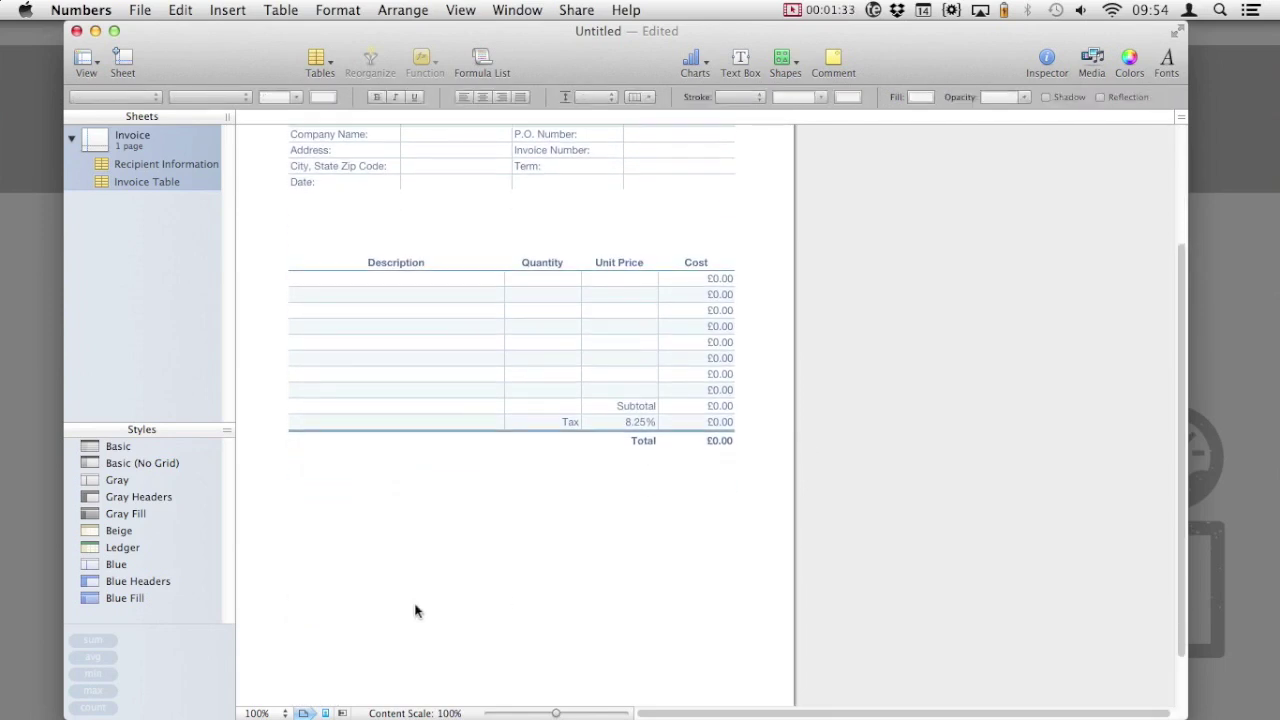
scroll(818, 565, "down", 2)
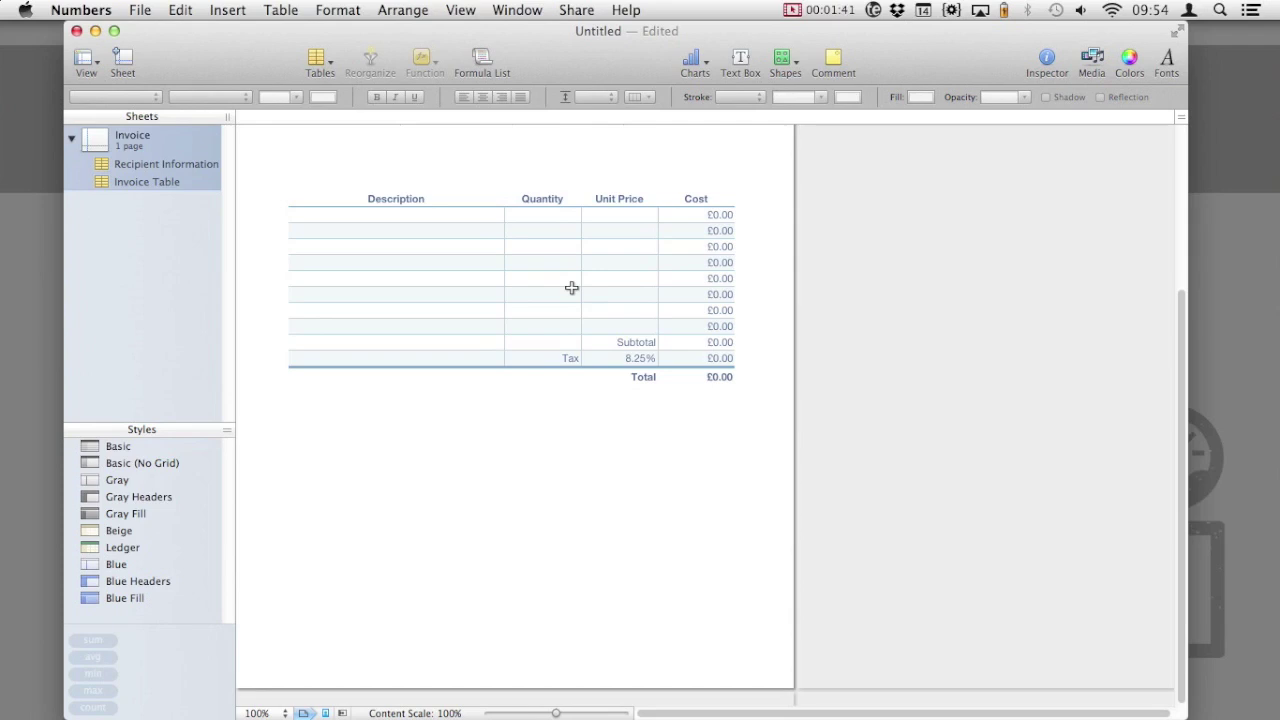
key("super+p")
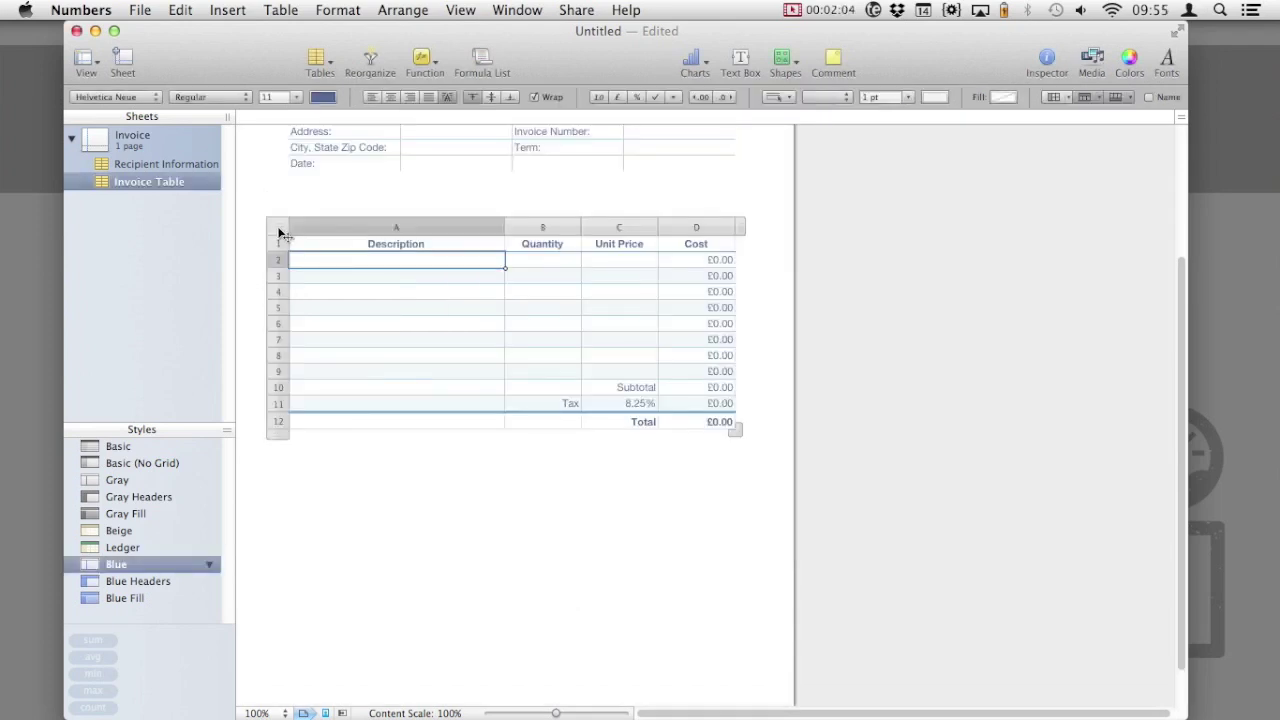
Move the line-item table further down the invoice page
scroll(283, 281, "up", 2)
left_click_drag(283, 281, 270, 406)
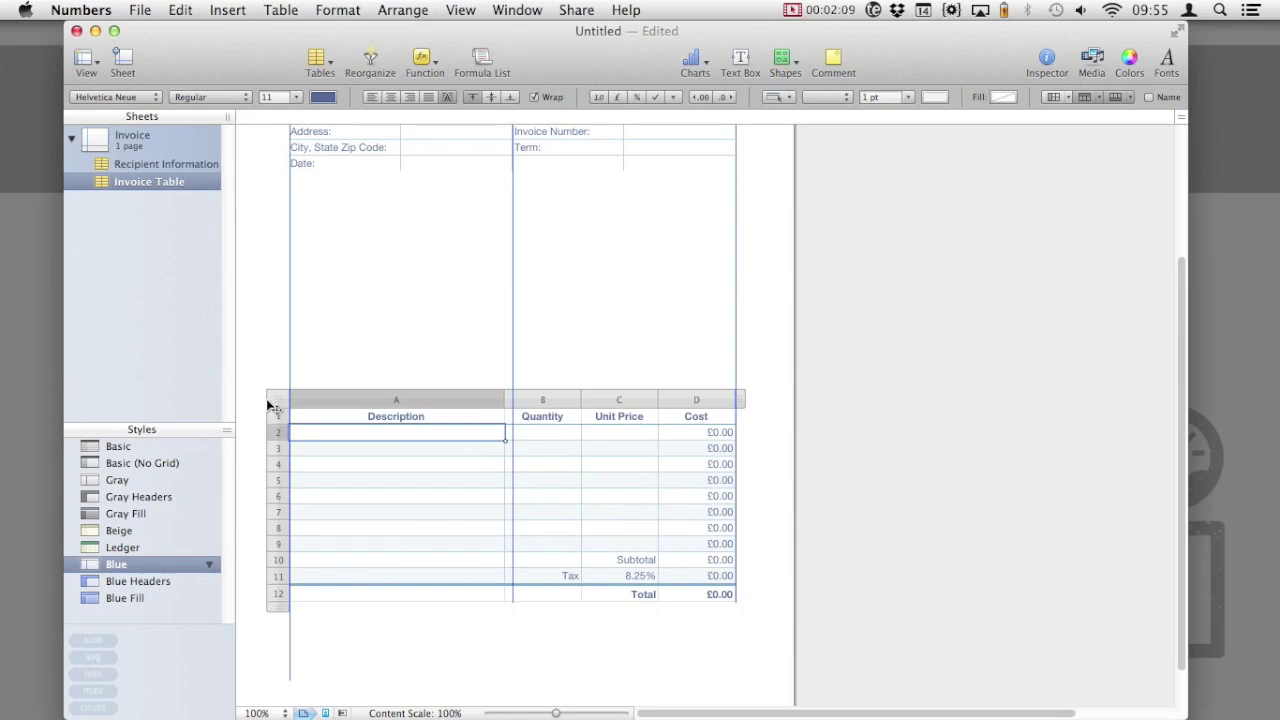
left_click_drag(270, 406, 270, 428)
scroll(268, 428, "down", 2)
scroll(268, 428, "up", 5)
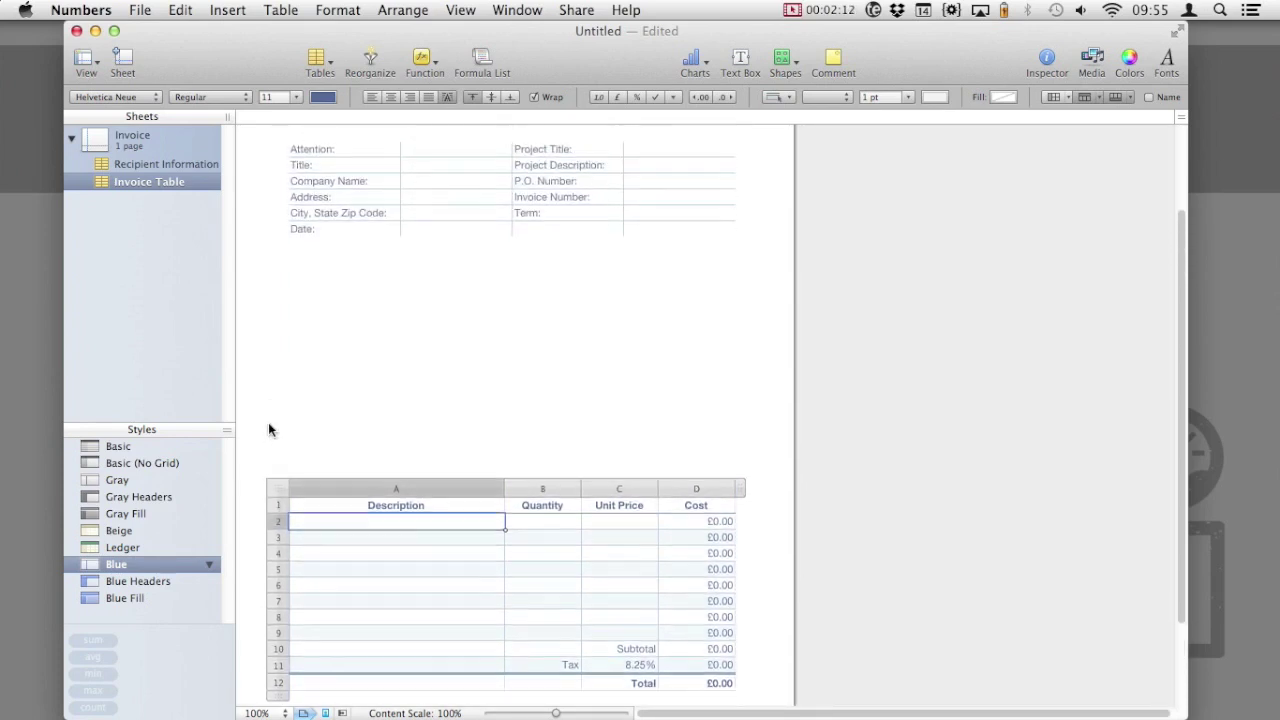
left_click(348, 412)
Move the recipient information table down to sit just above the item table
left_click(307, 263)
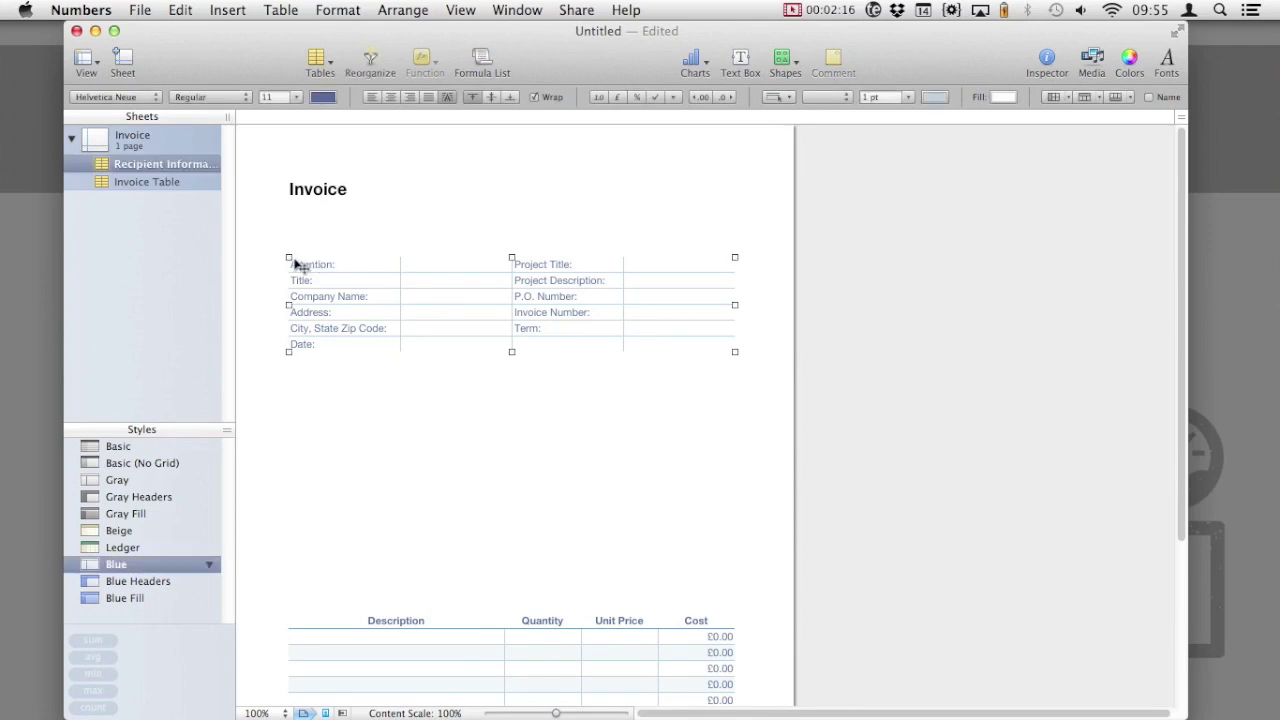
left_click(298, 281)
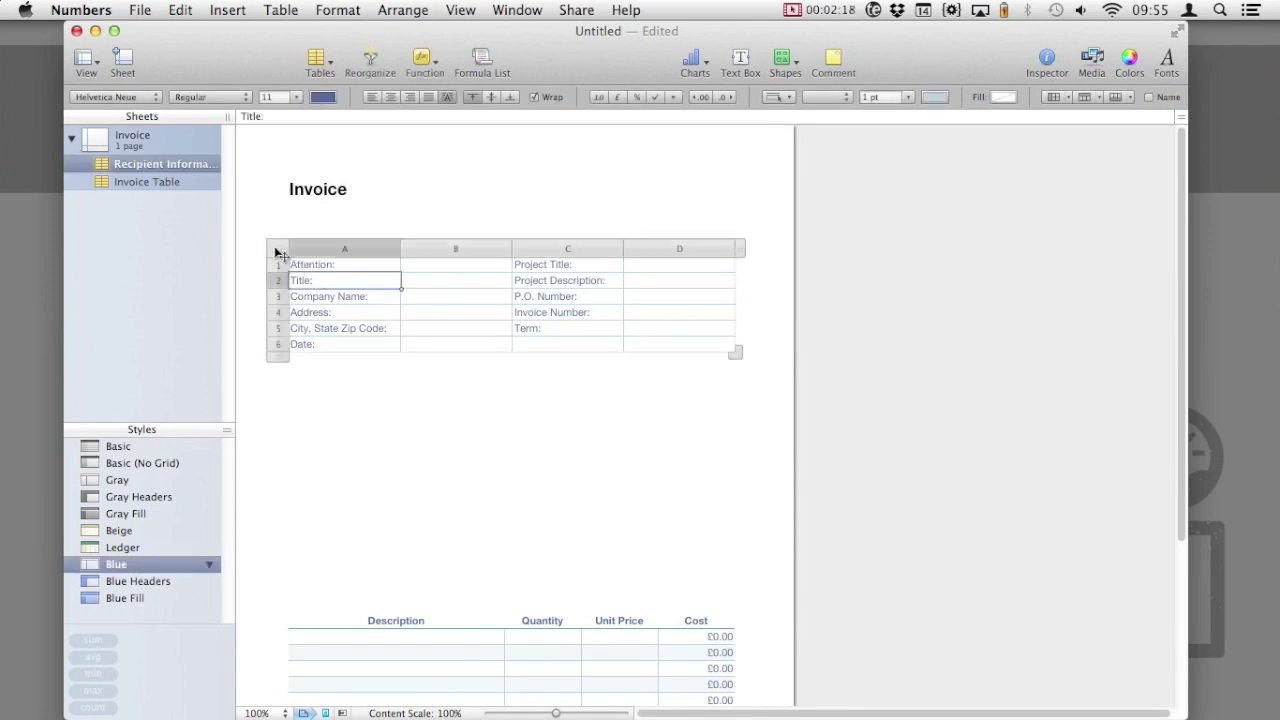
left_click_drag(276, 259, 274, 452)
left_click(529, 412)
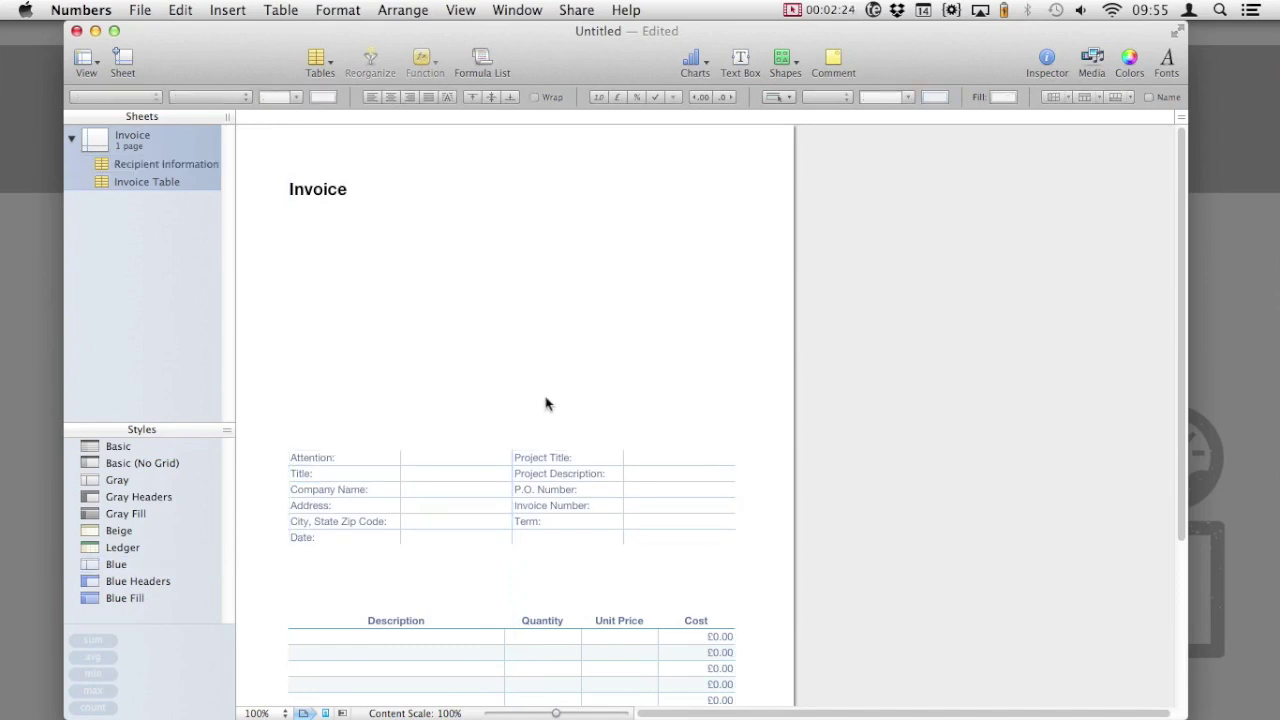
Delete the Invoice title, narrow the window, and float the Text inspector beside it
left_click(313, 199)
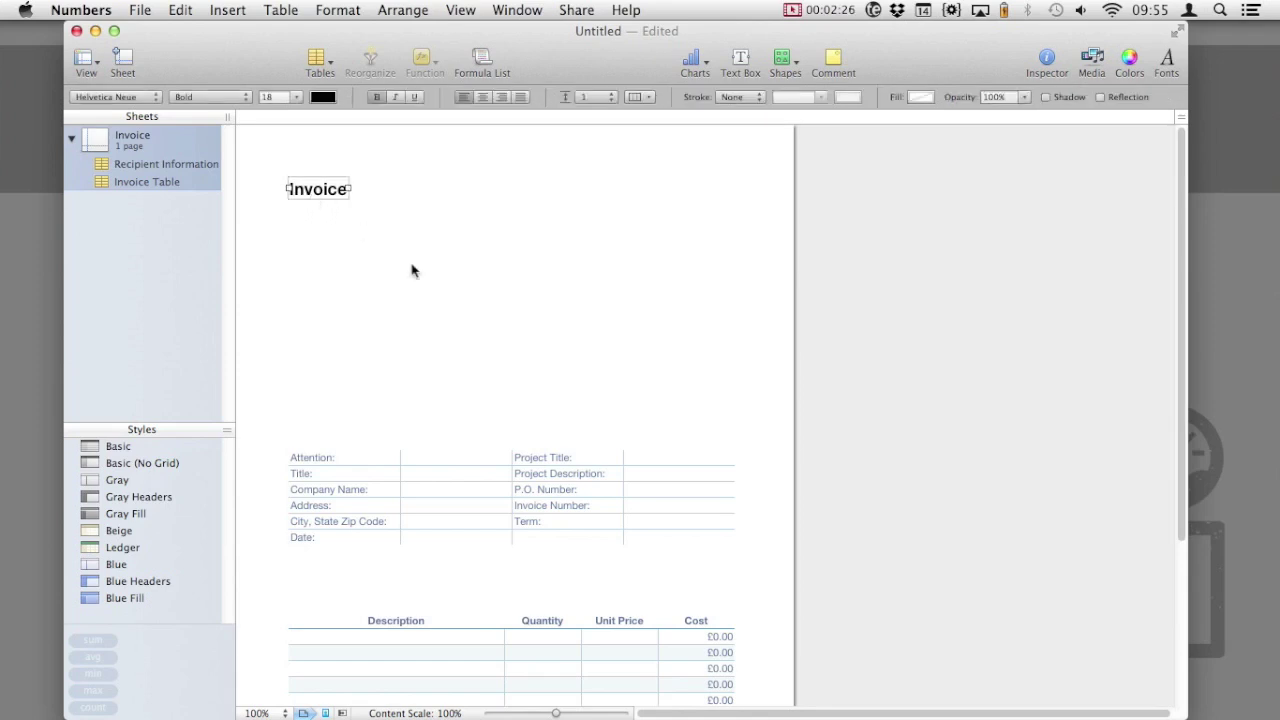
key("BackSpace")
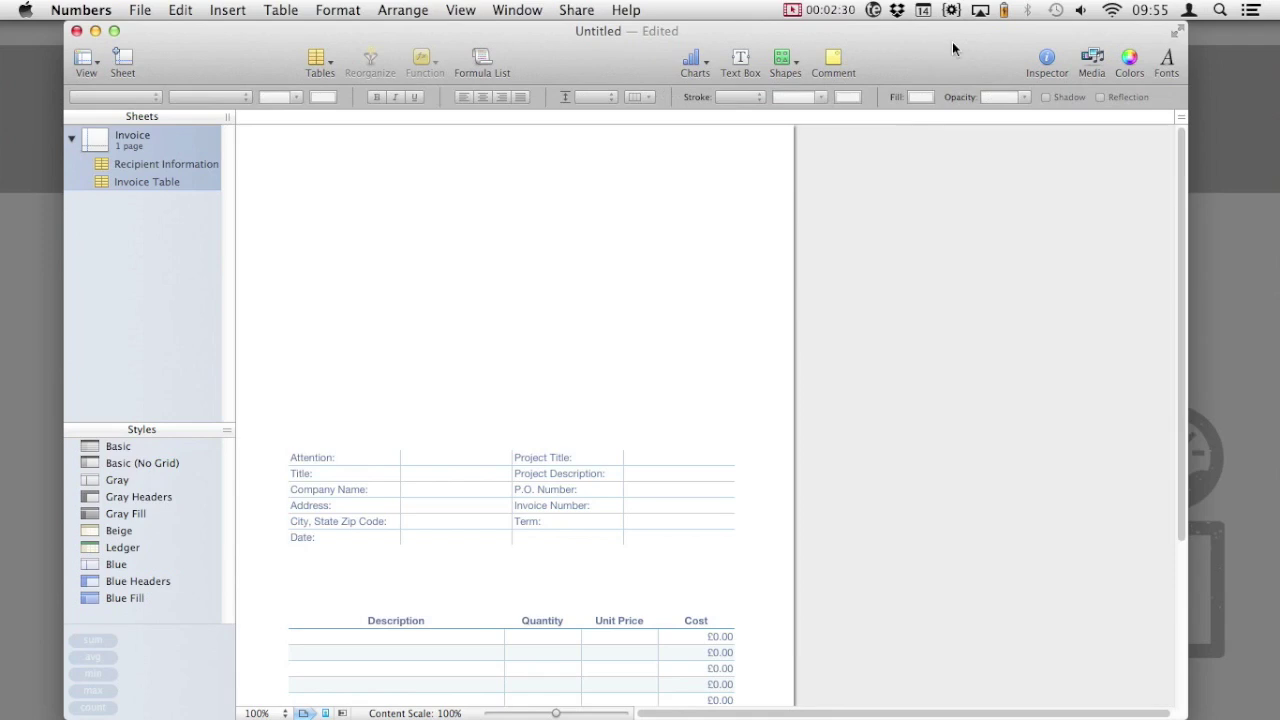
mouse_move(952, 41)
left_mouse_down()
mouse_move(934, 46)
mouse_move(976, 55)
mouse_move(937, 51)
left_mouse_up()
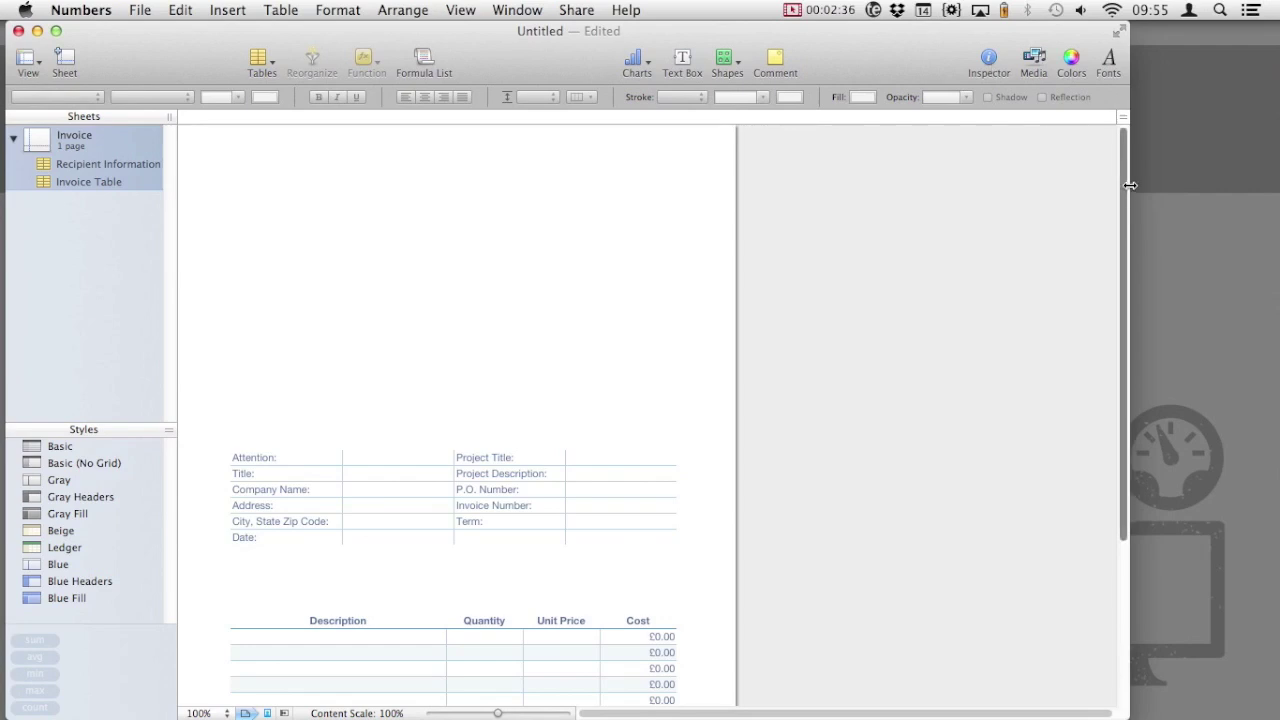
left_click_drag(1129, 185, 959, 186)
left_click(818, 58)
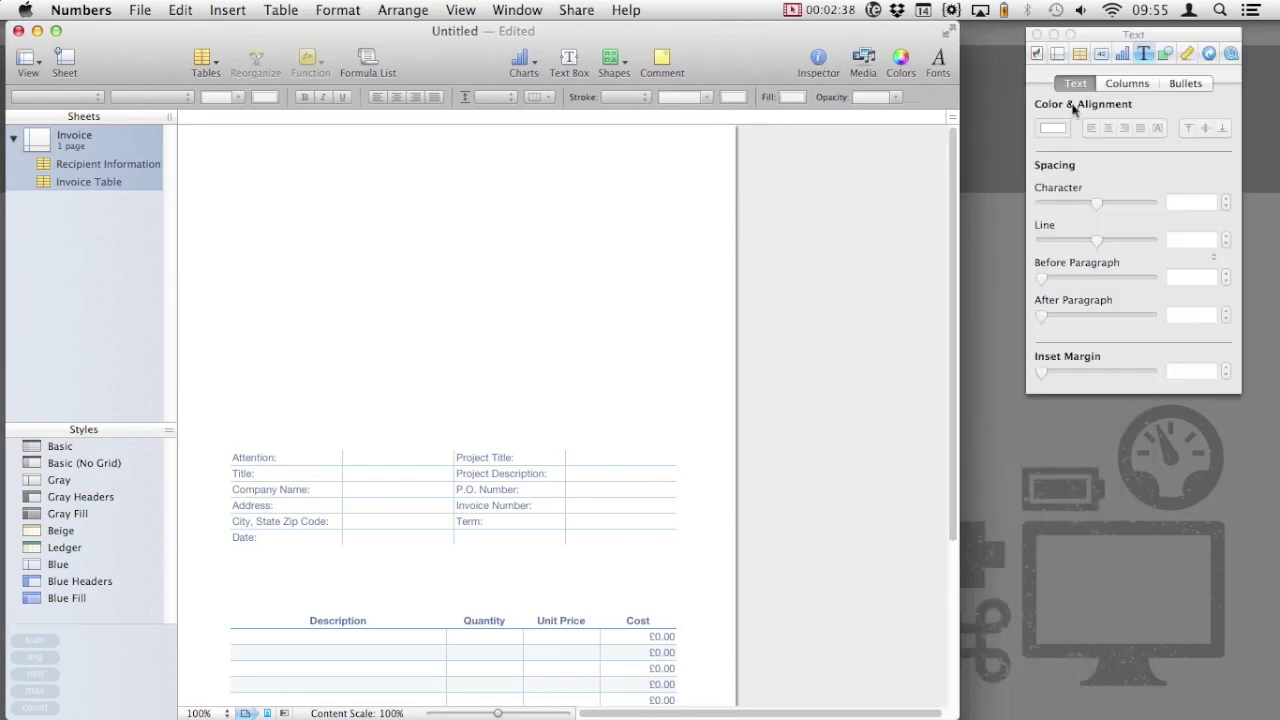
left_click_drag(1100, 34, 1080, 215)
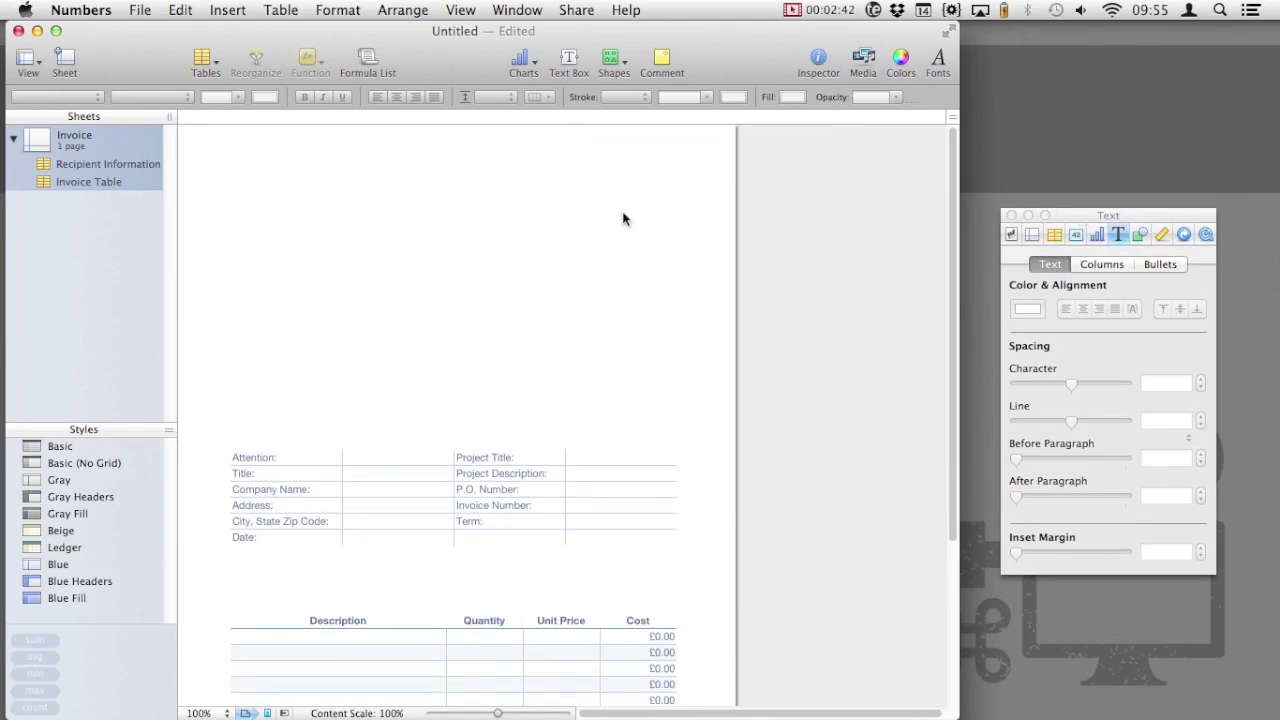
Add a right-aligned 'My Awesome Company' text box at the page's top margin
left_click(569, 60)
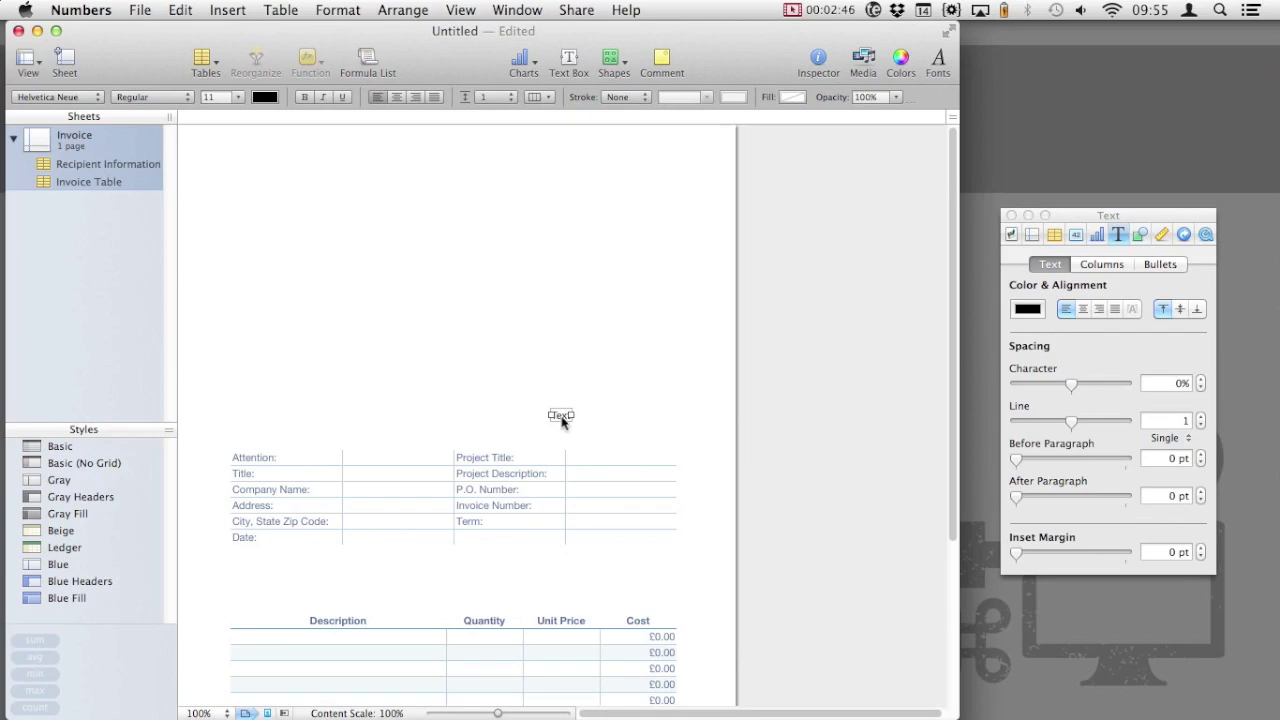
double_click(561, 416)
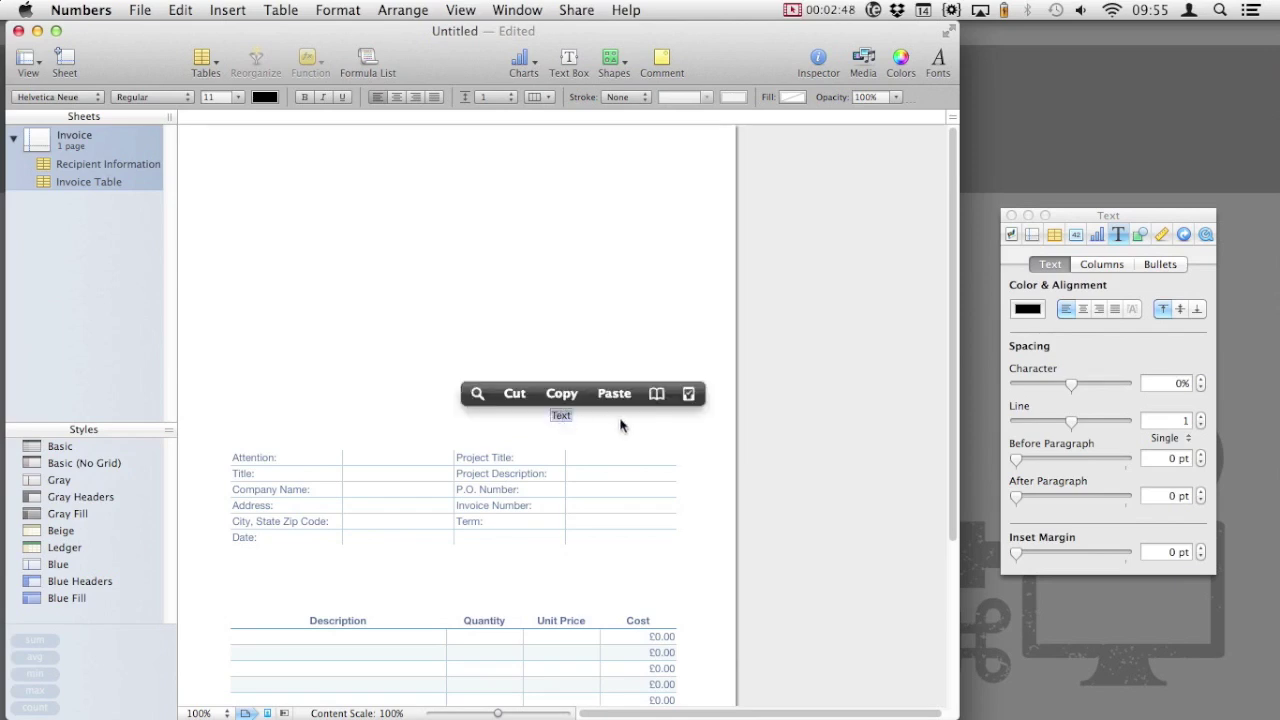
type("My Awesome")
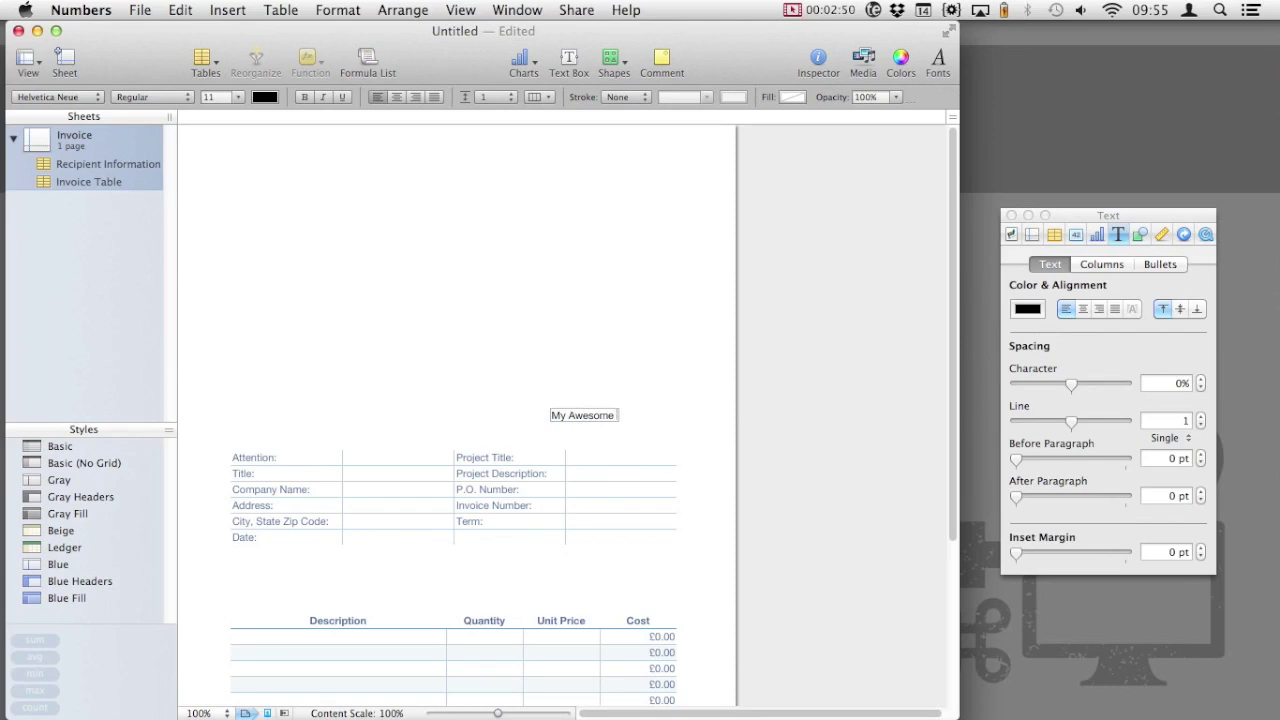
type(" Company")
left_click(707, 398)
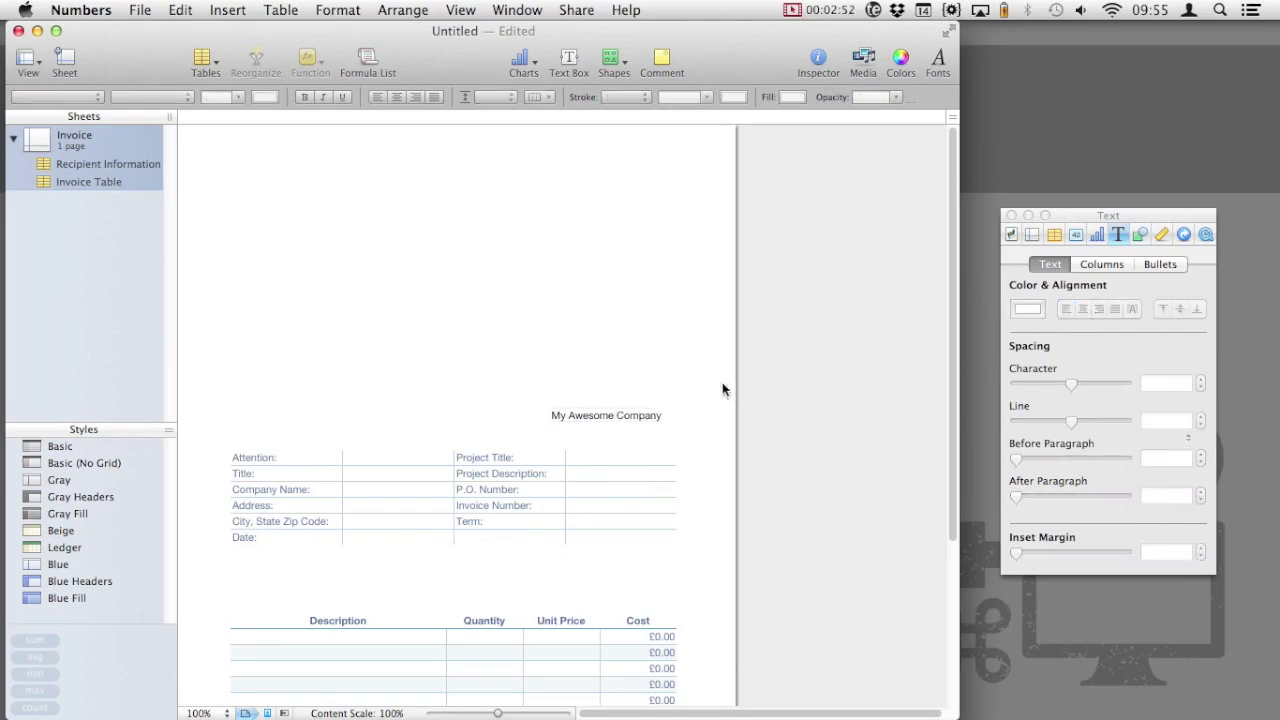
left_click_drag(622, 412, 639, 171)
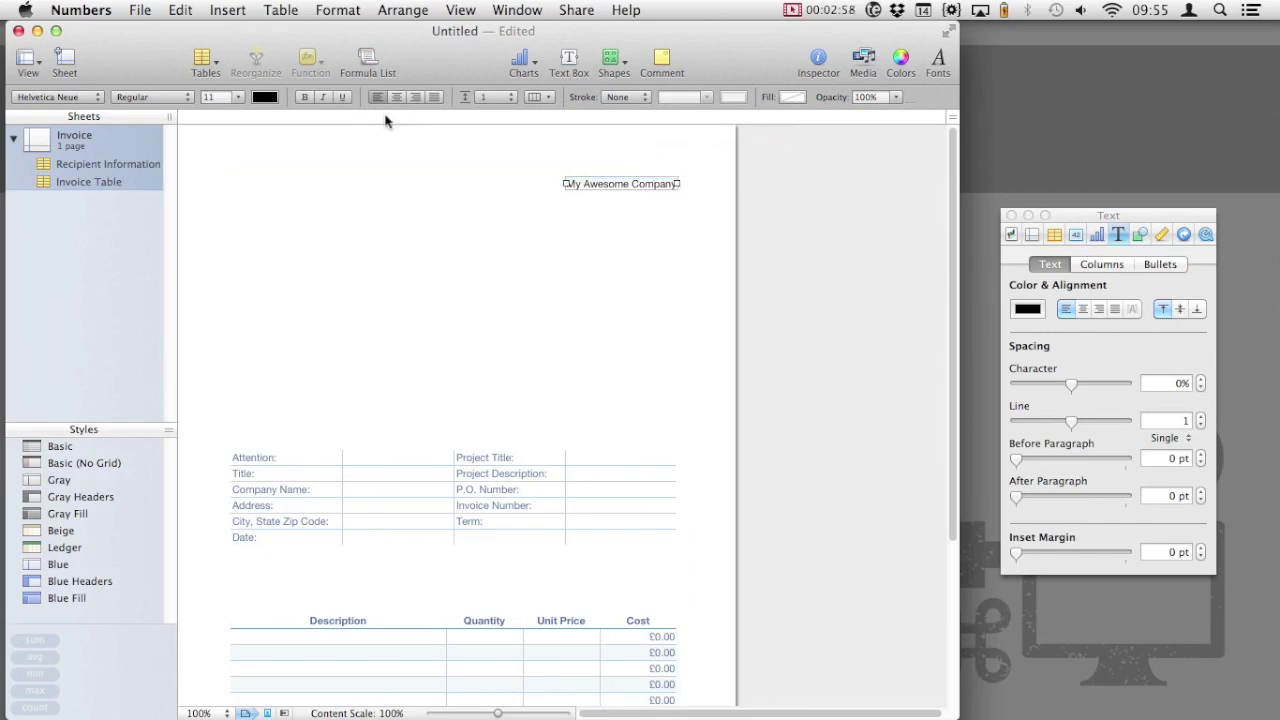
left_click(416, 97)
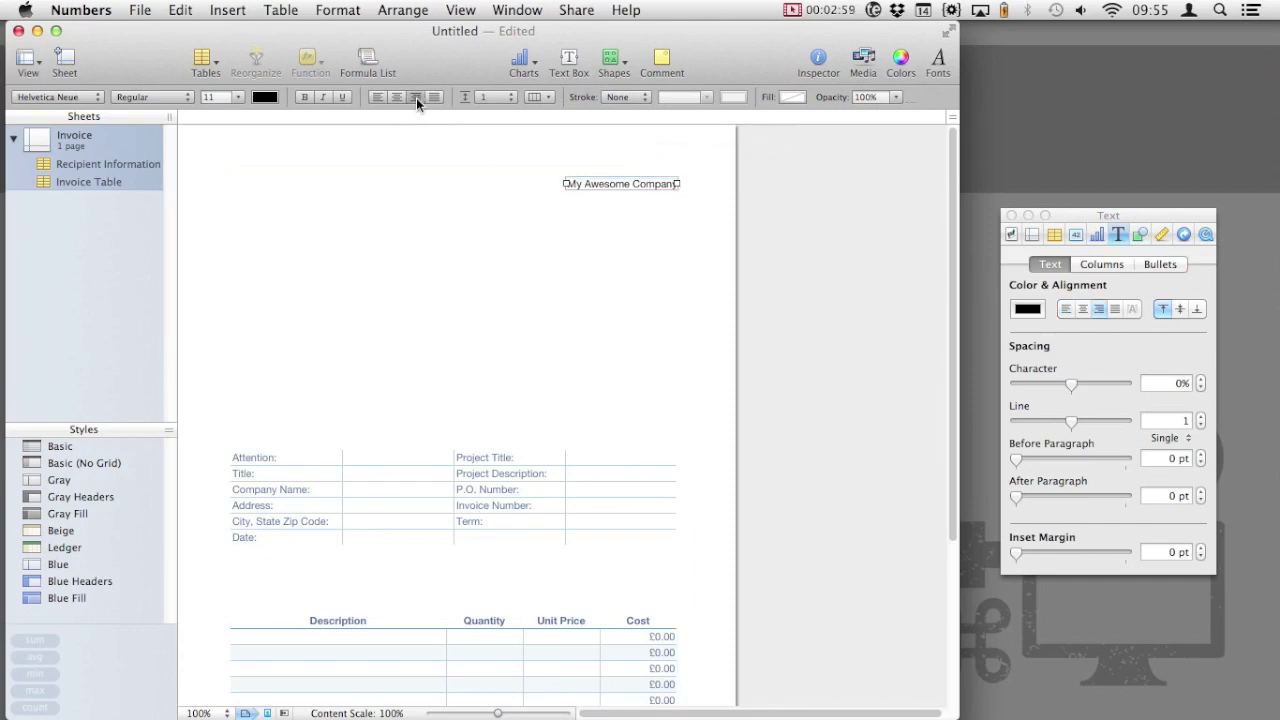
left_click_drag(562, 182, 475, 183)
Add the address lines 2 Infinite Loop, Cupertino, California under the company name
left_click(551, 186)
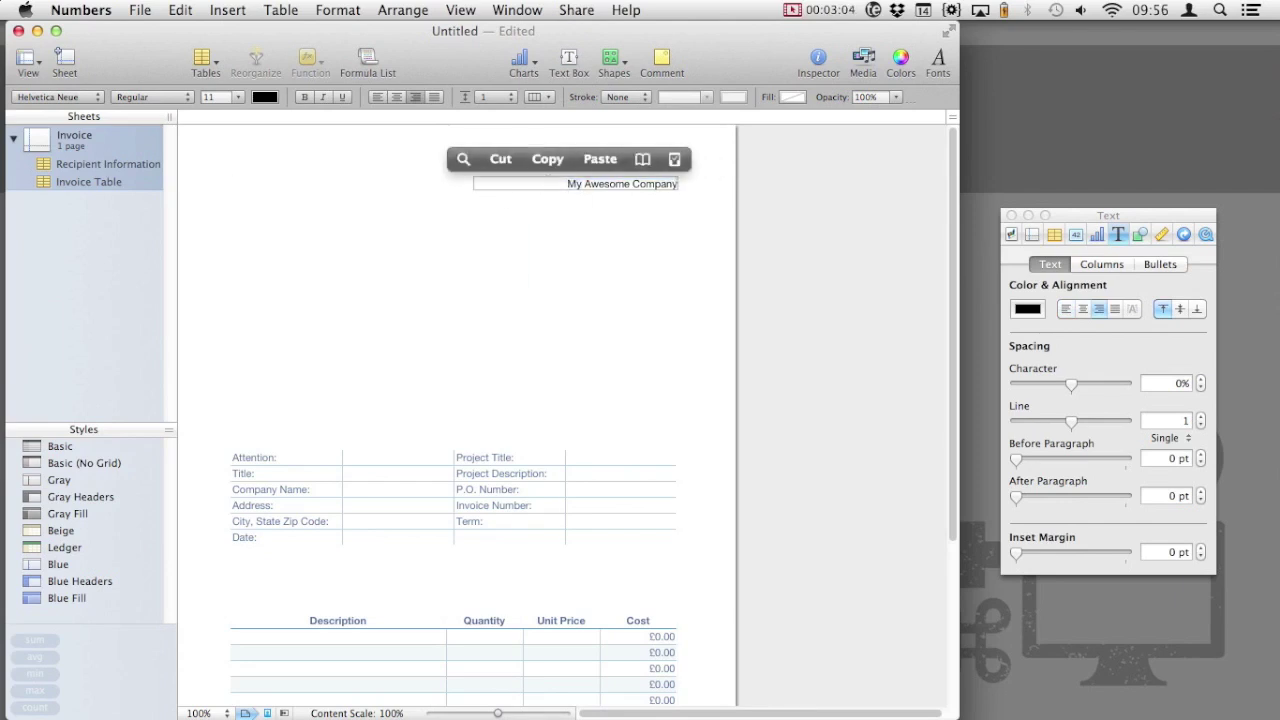
type("2 Infinite Loop")
key("Return")
type("Cupertino")
key("Return")
type("Californ")
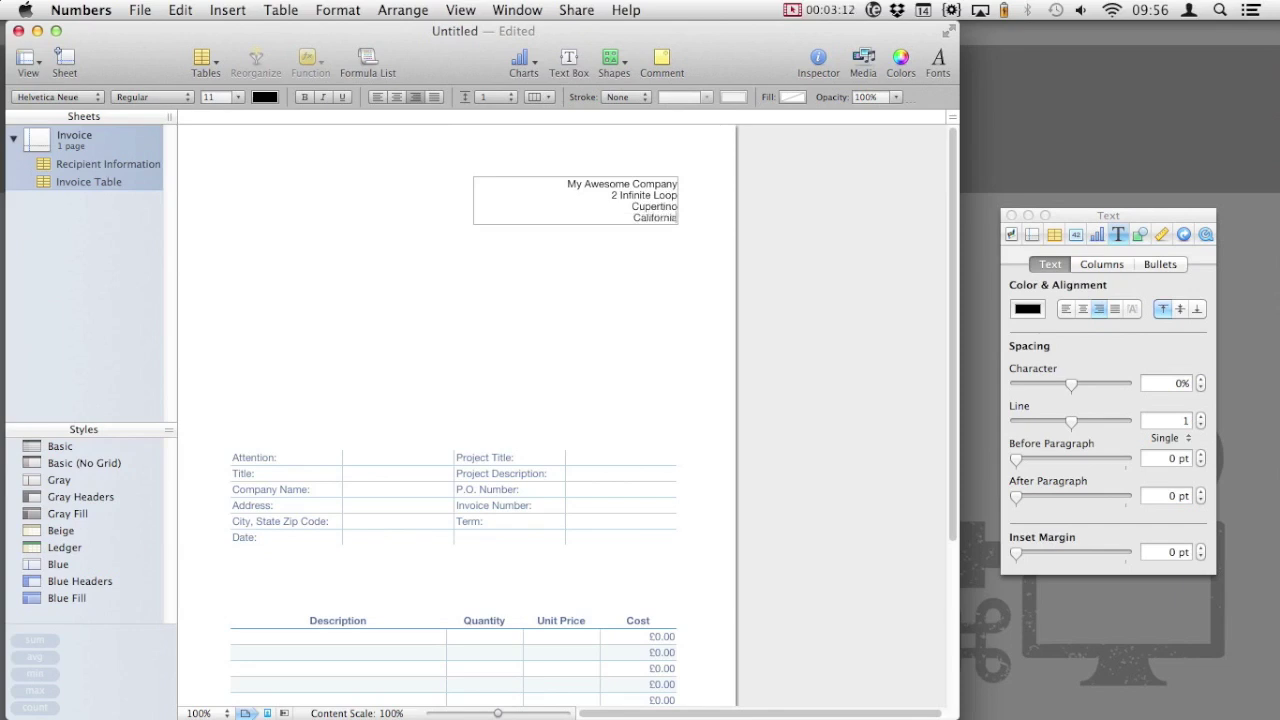
left_click(789, 247)
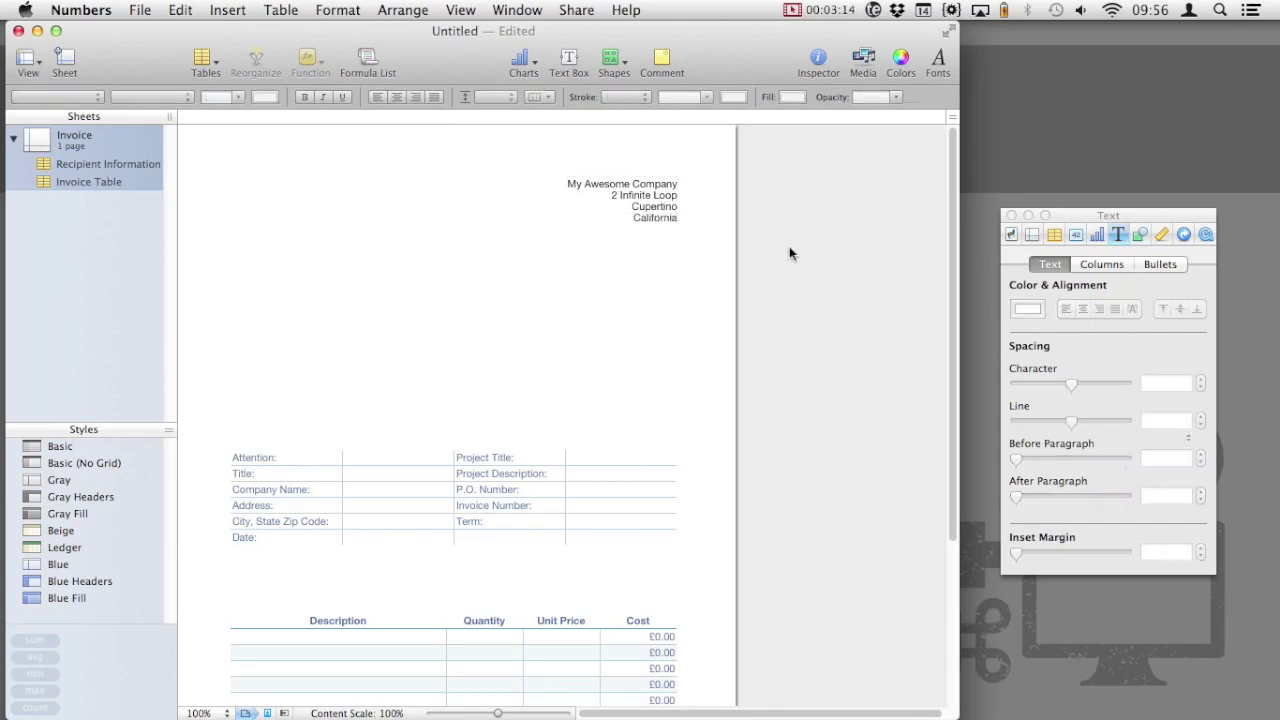
left_click(670, 218)
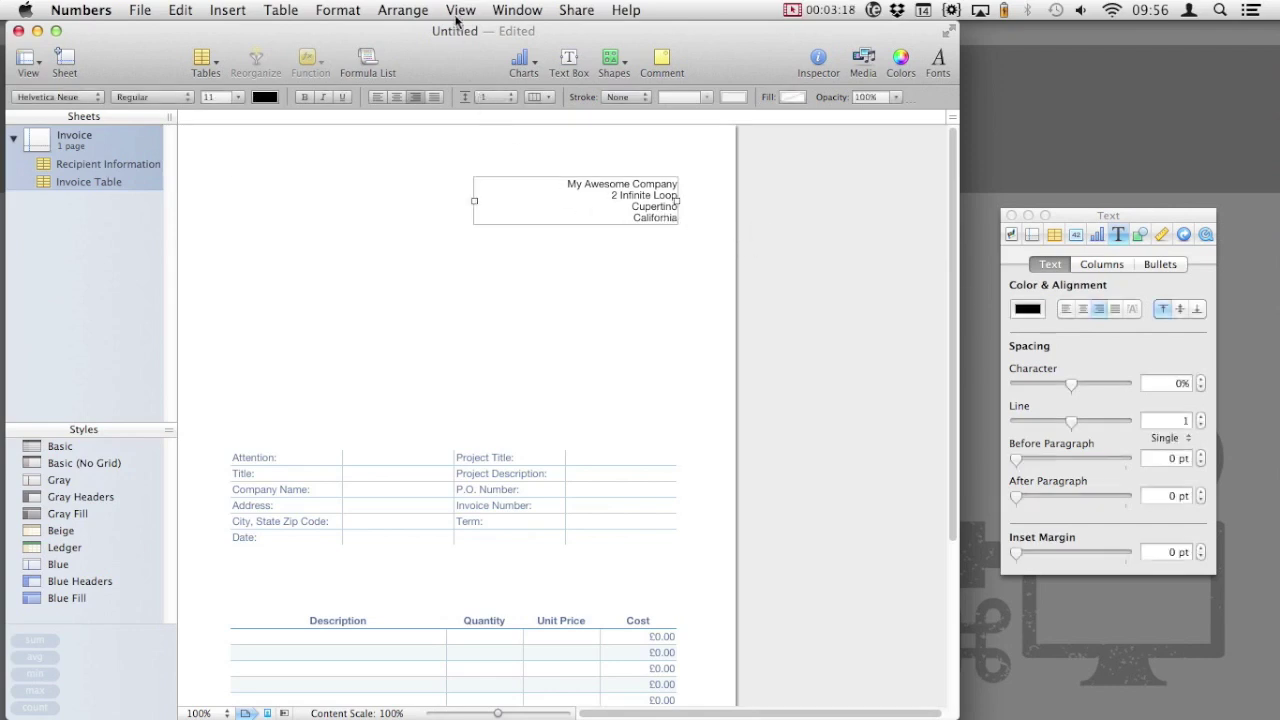
left_click_drag(1121, 217, 1120, 51)
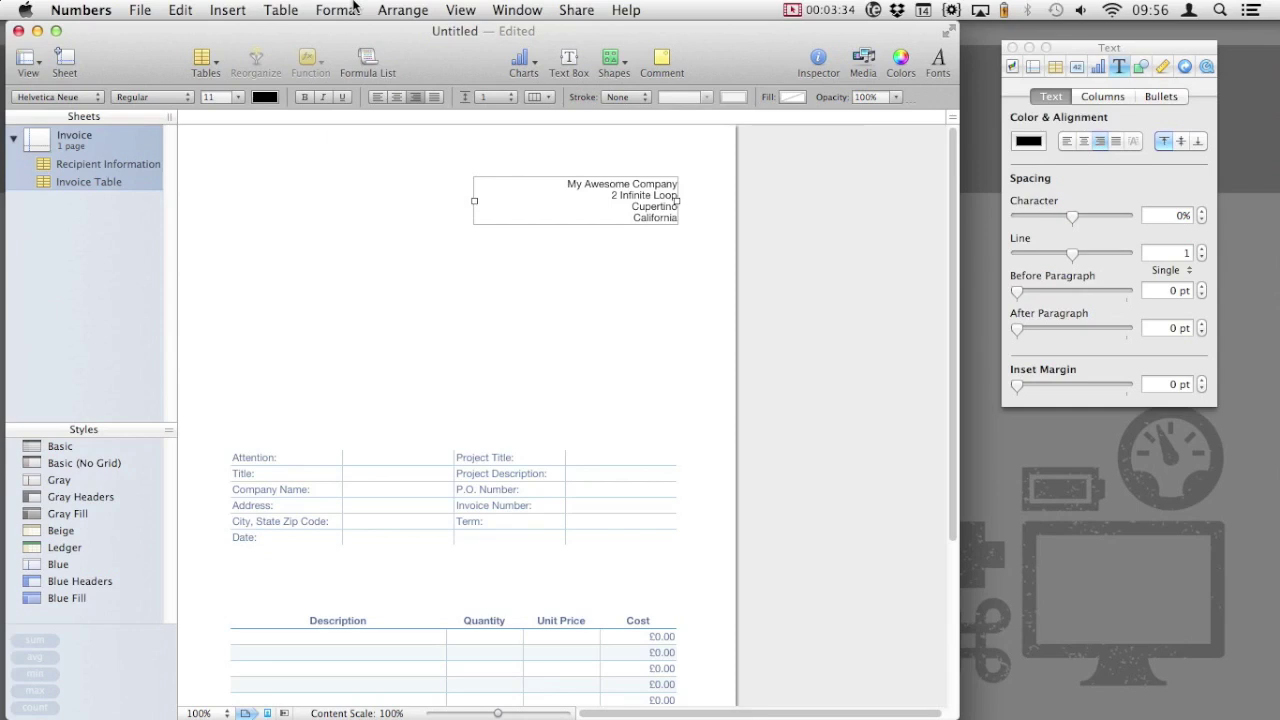
Set the address text to 14 pt and make My Awesome Company bold
left_click(353, 8)
mouse_move(360, 38)
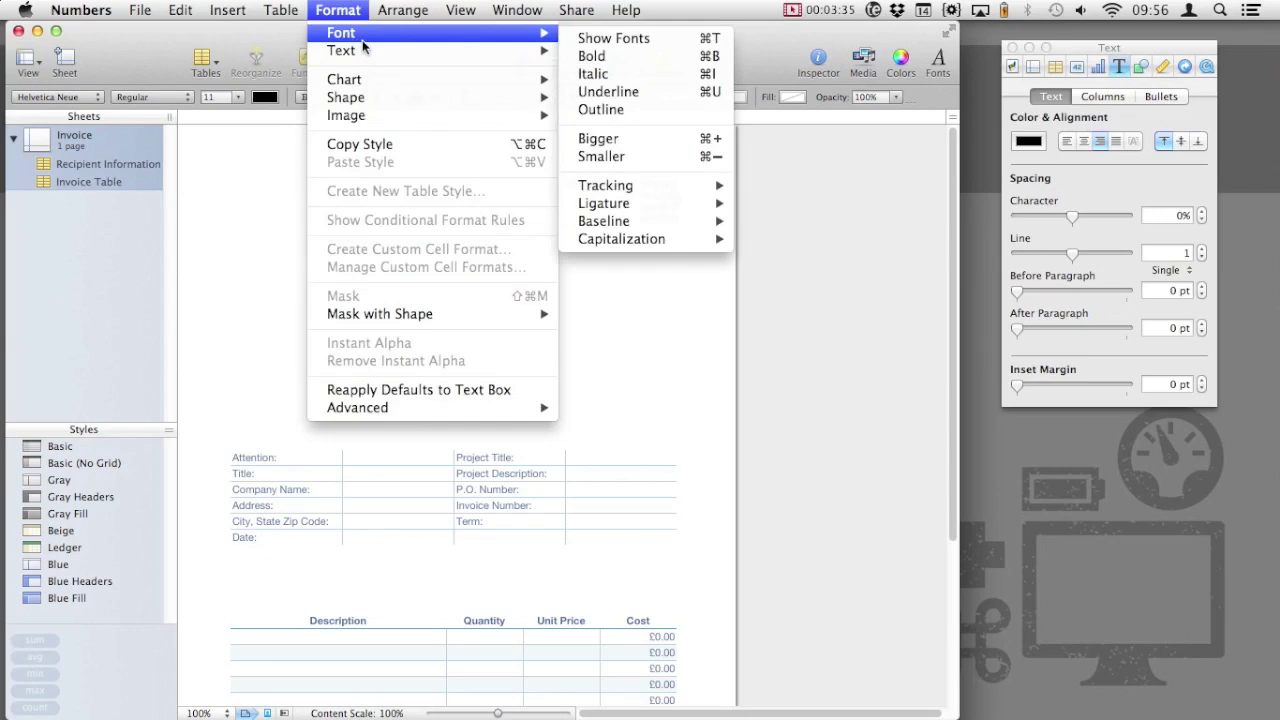
left_click(630, 40)
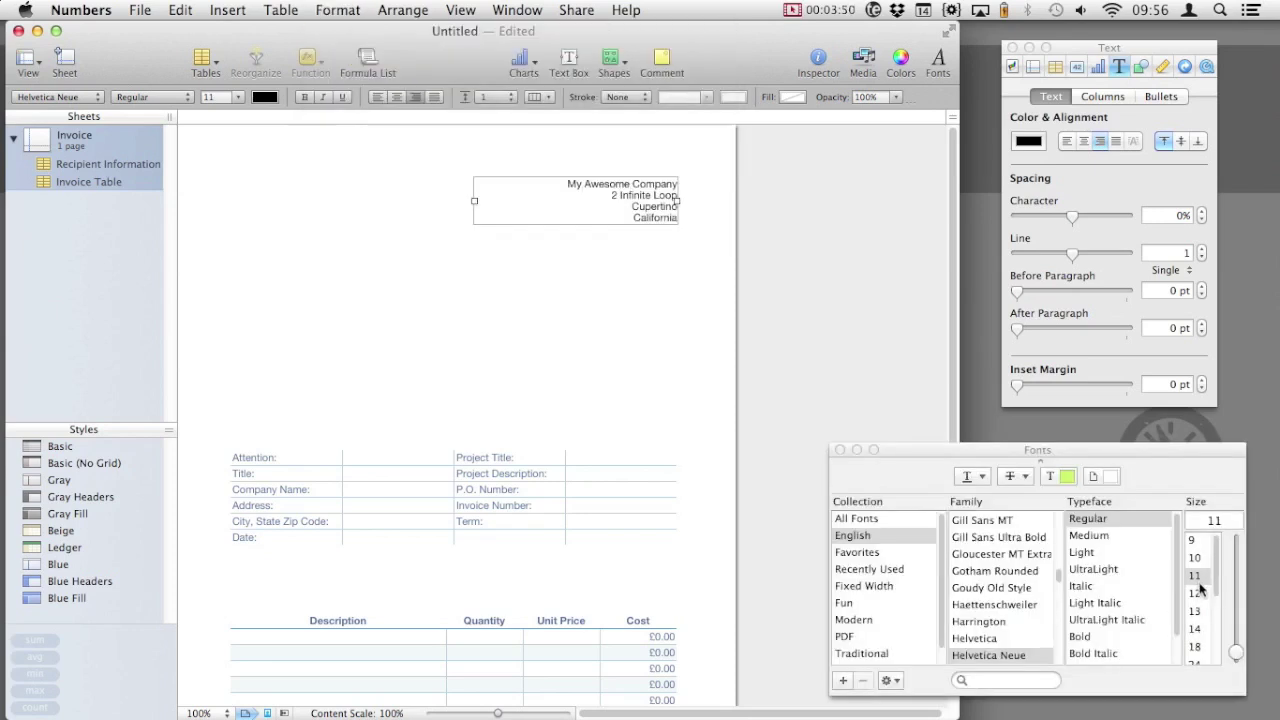
left_click(1198, 593)
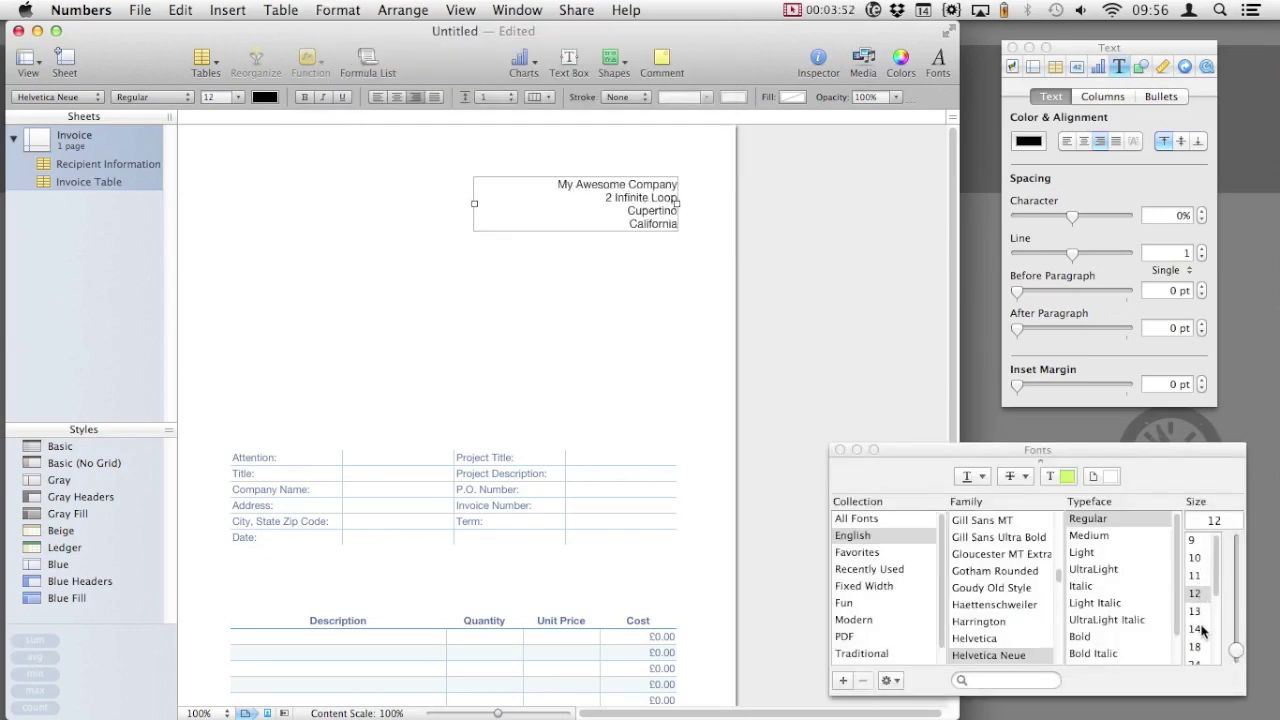
left_click(1198, 629)
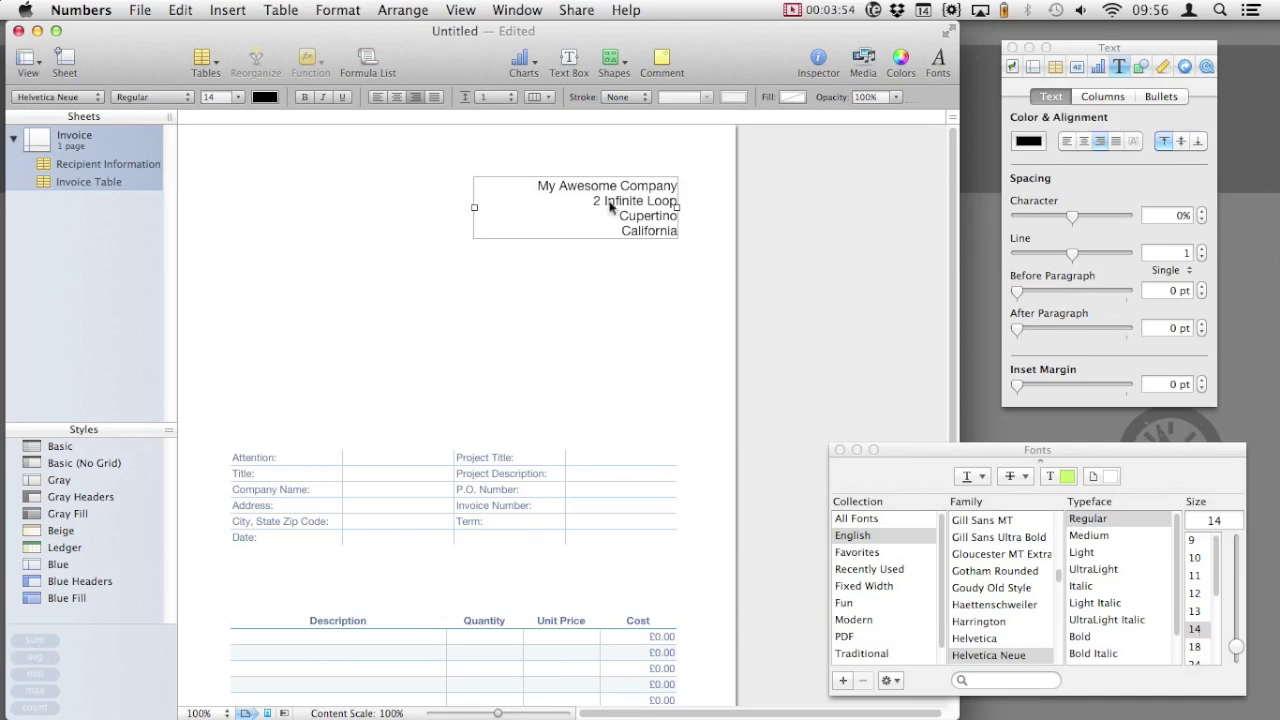
left_click(613, 207)
left_click_drag(540, 186, 677, 186)
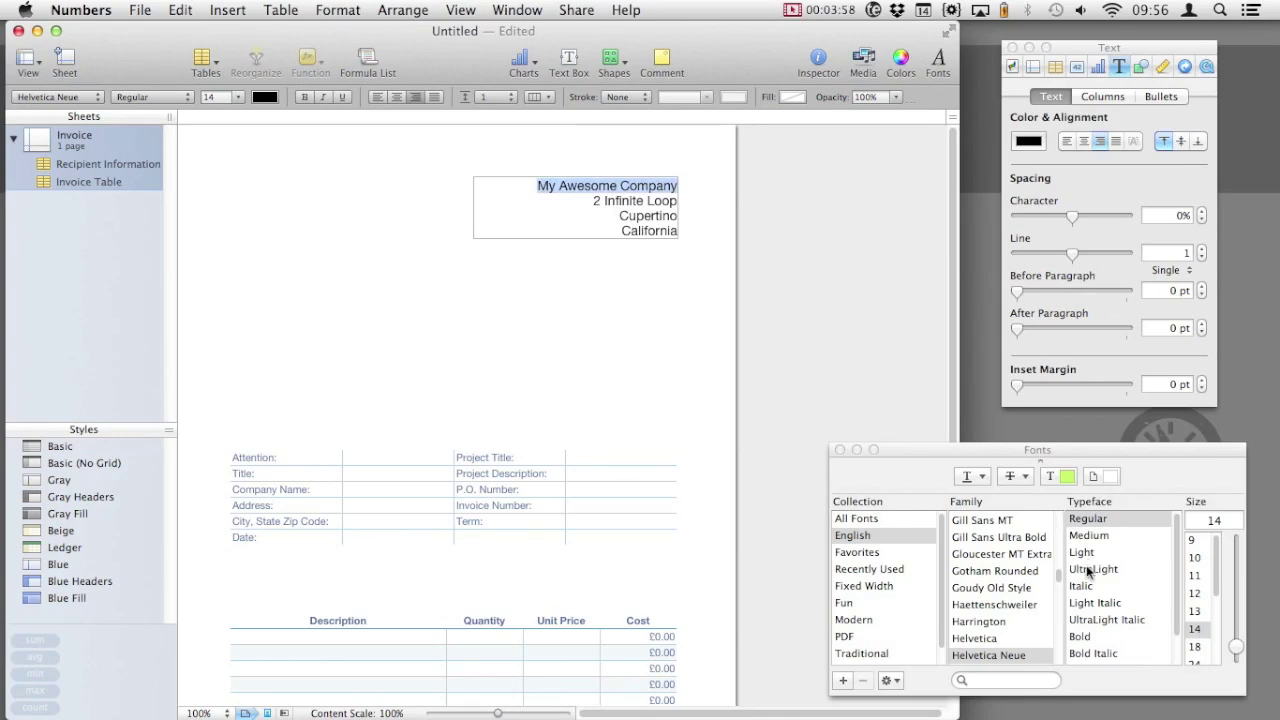
left_click(1093, 637)
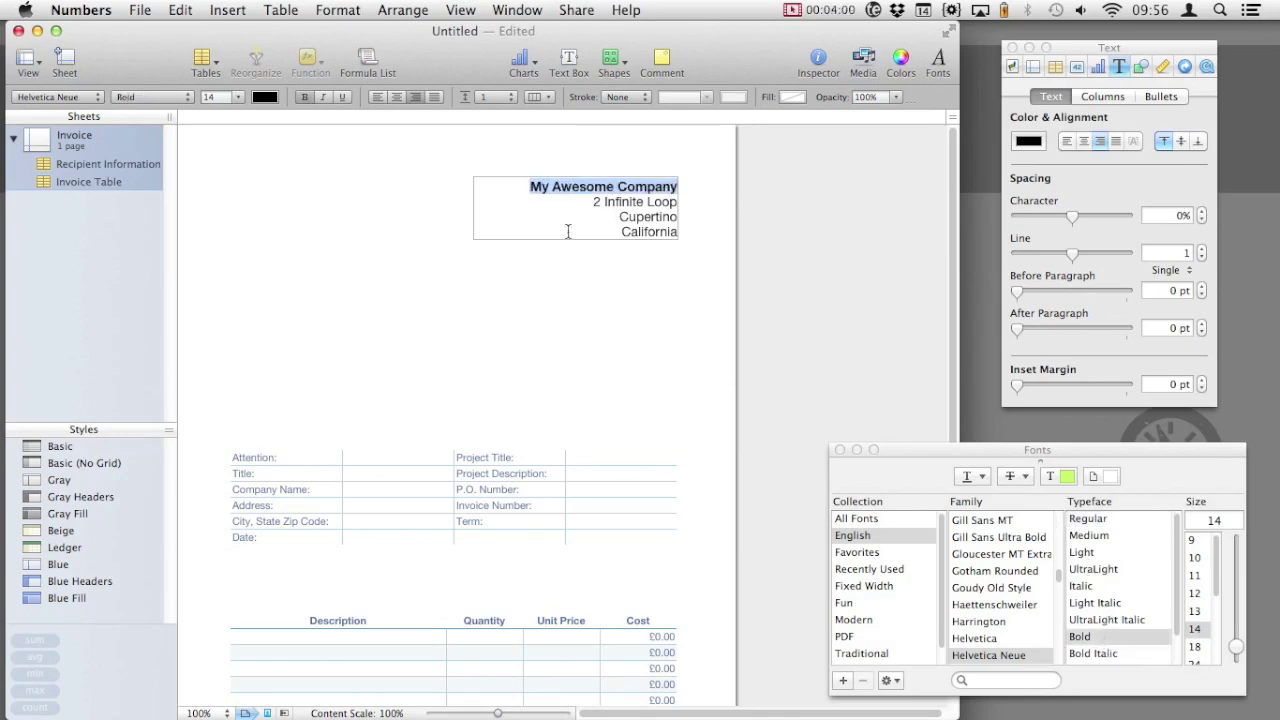
left_click(568, 230)
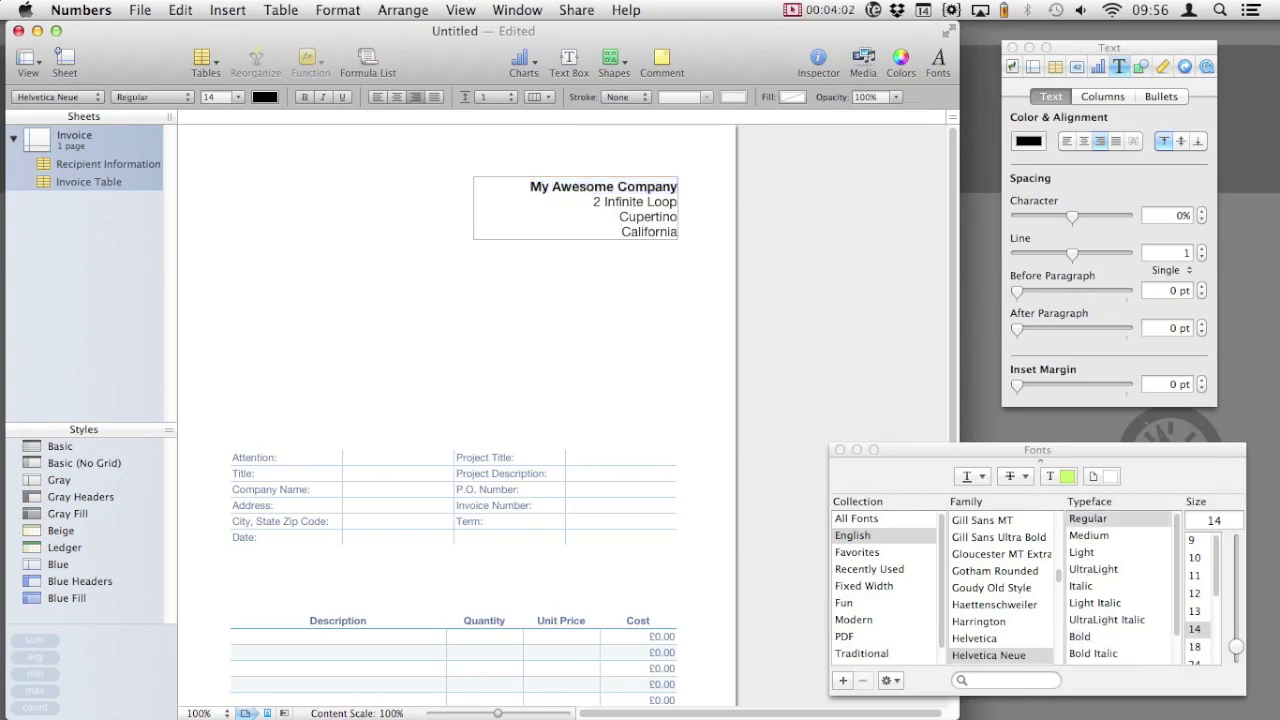
key("Return")
key("Return")
type("www.awesomecompany.")
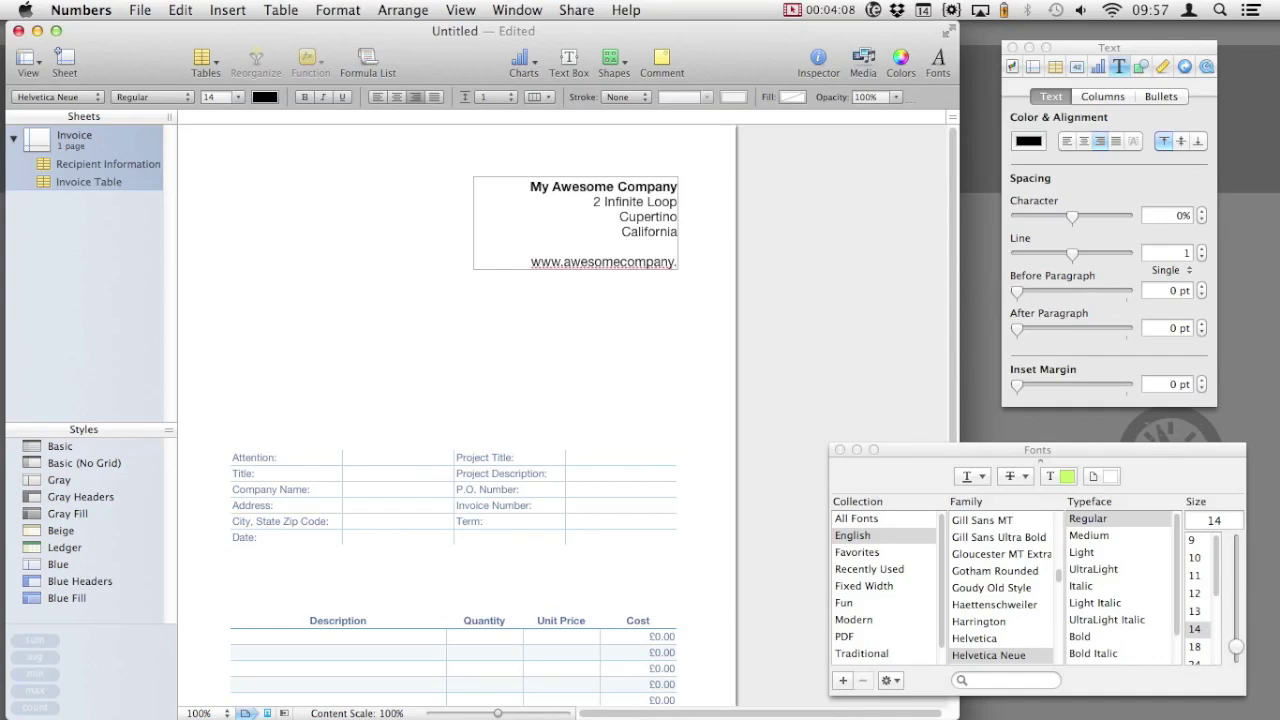
type("com")
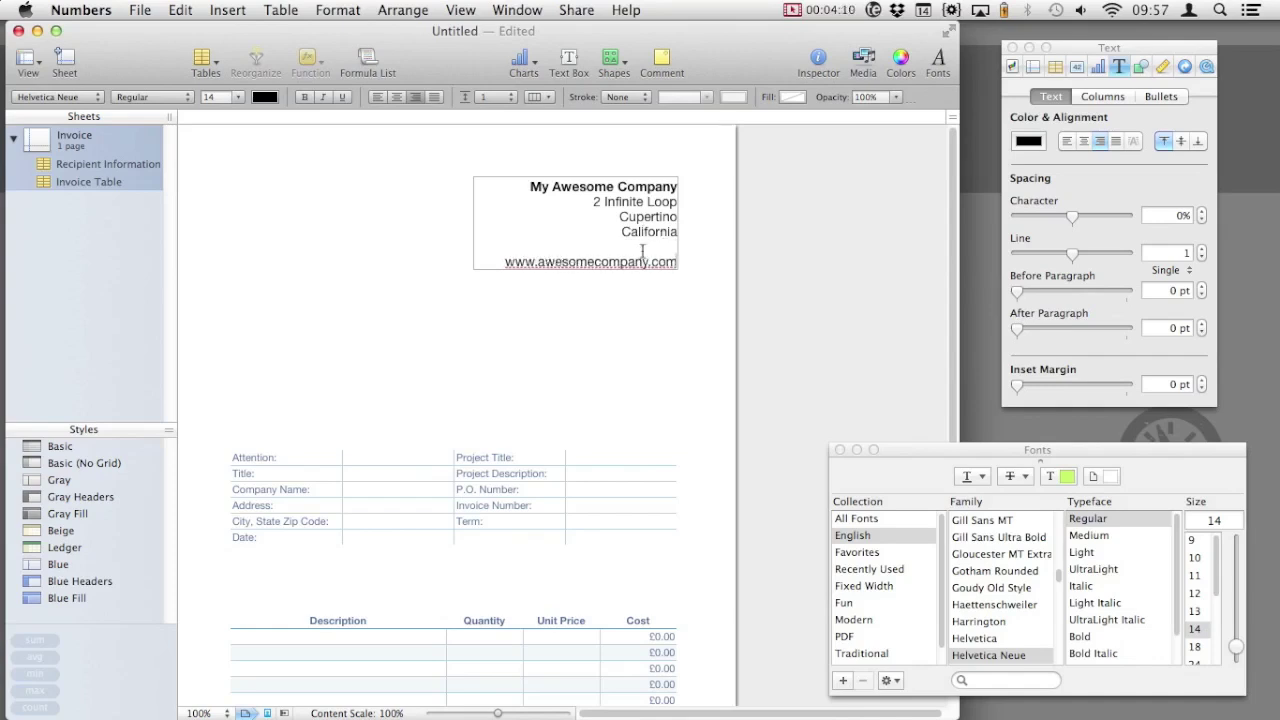
left_click(715, 337)
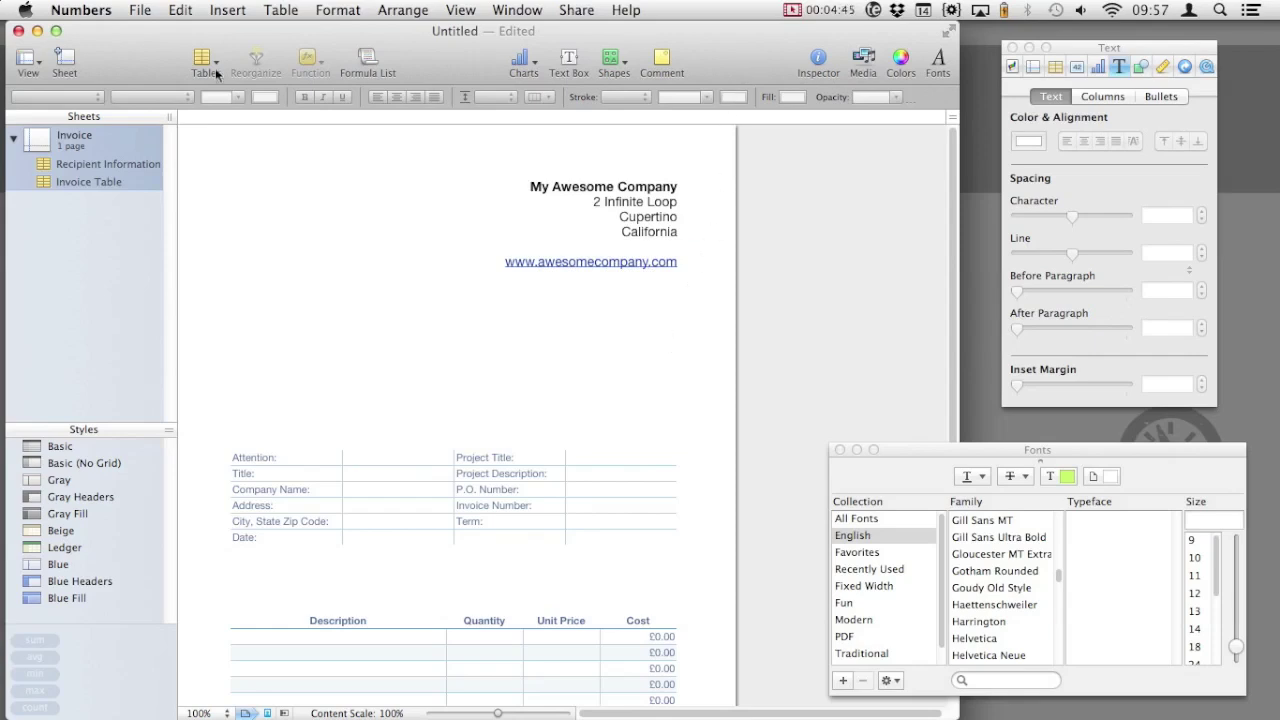
Insert a plain table, Table 3, at the page's top left beside the company header
left_click(206, 62)
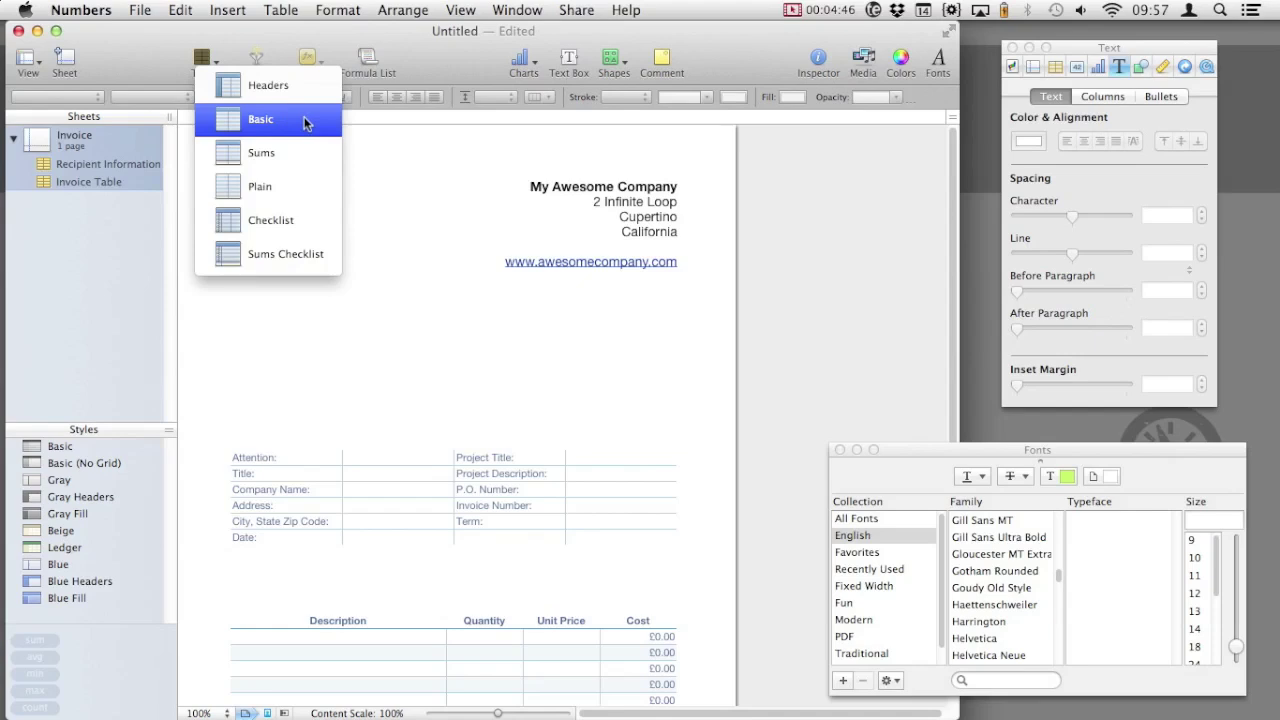
left_click(294, 188)
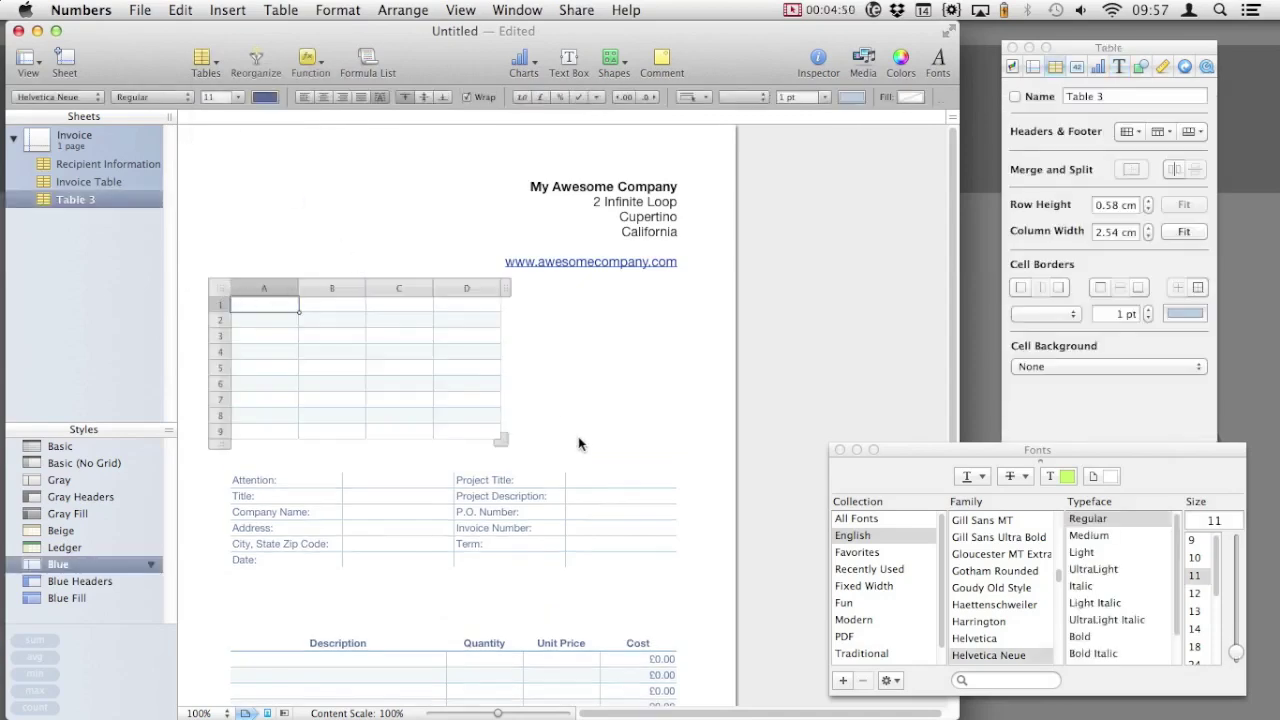
left_click_drag(213, 291, 218, 204)
left_click(430, 476)
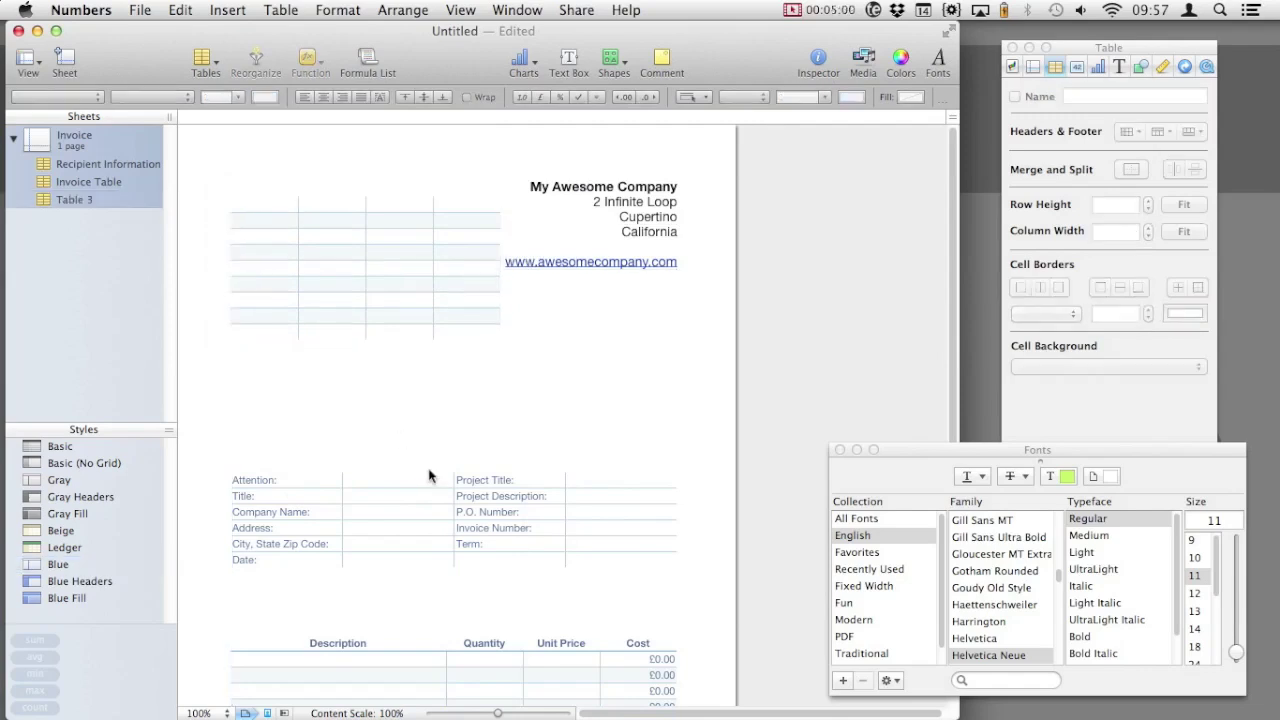
left_click(374, 310)
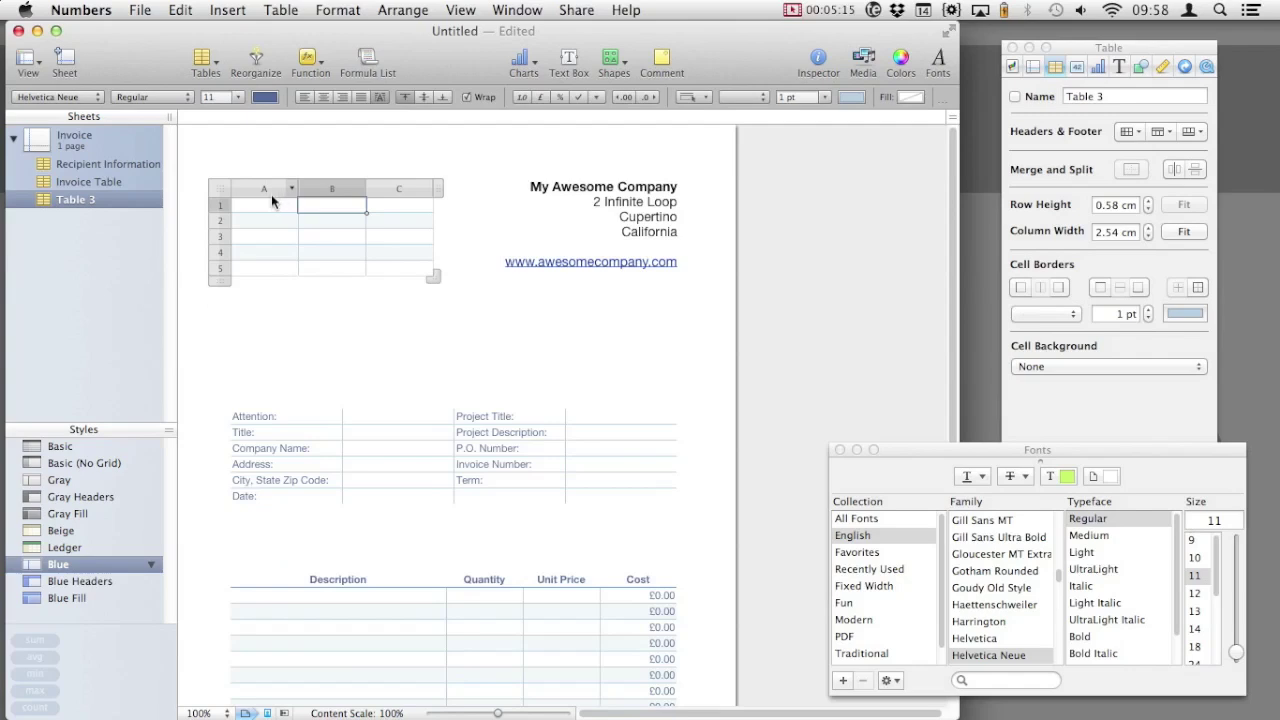
Enter 'Invoice' in A1 and 23 in B1 of the new small table
left_click(271, 198)
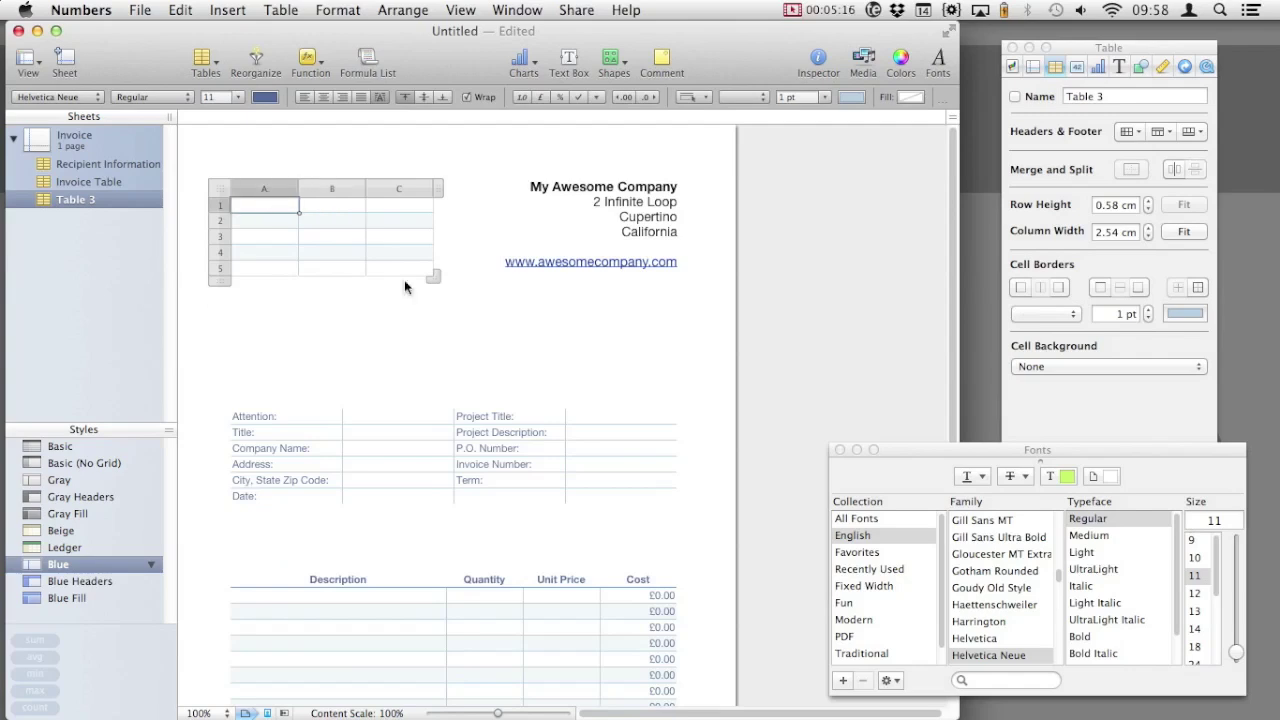
type("Invoice")
key("Tab")
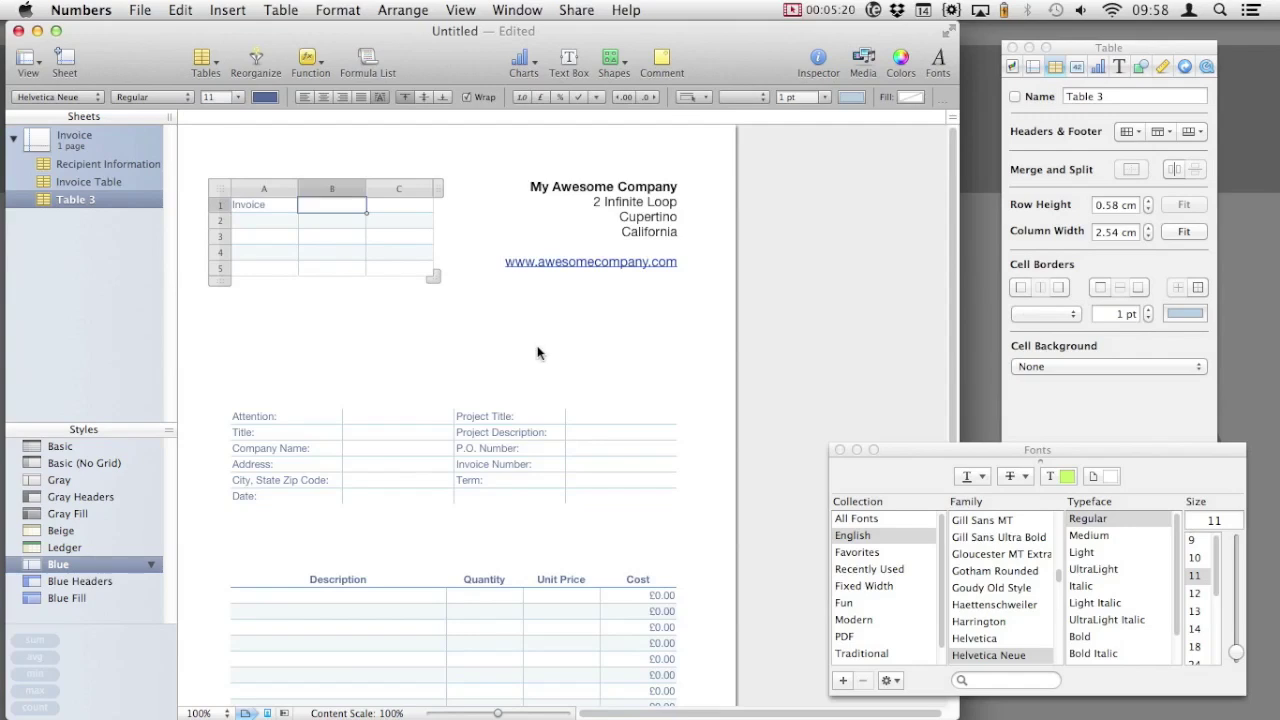
type("23")
left_click(519, 330)
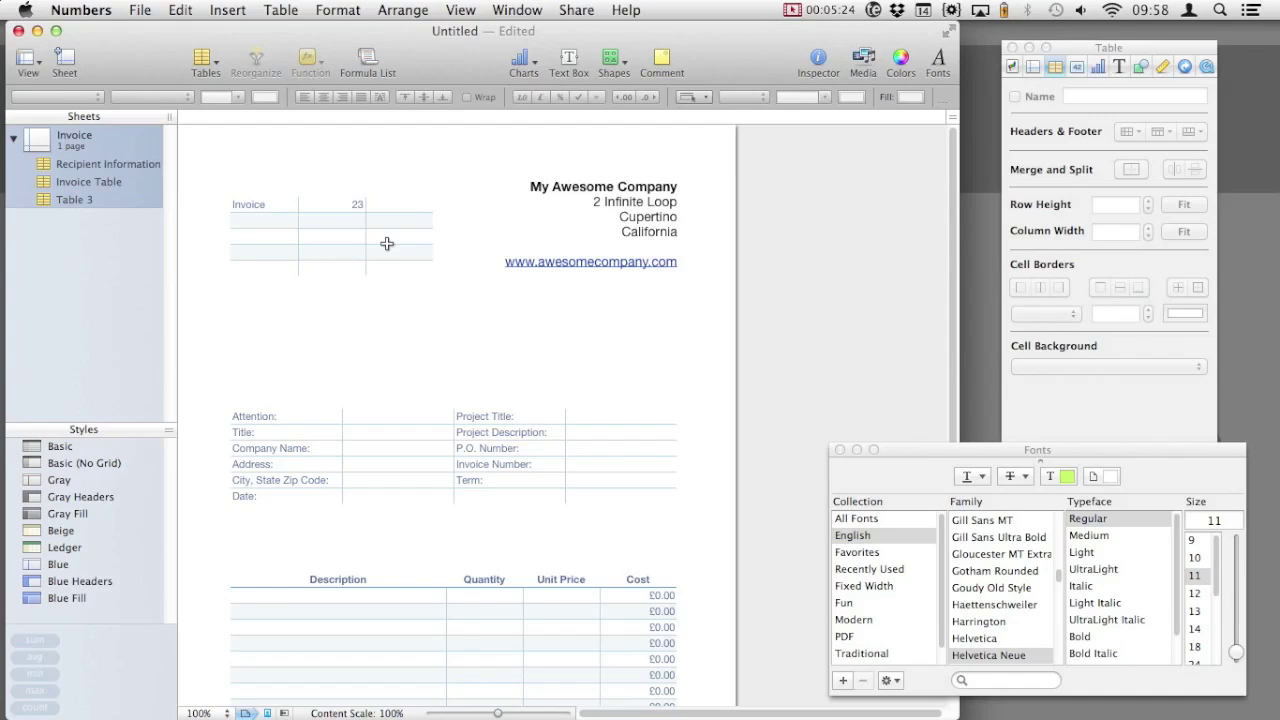
left_click(340, 205)
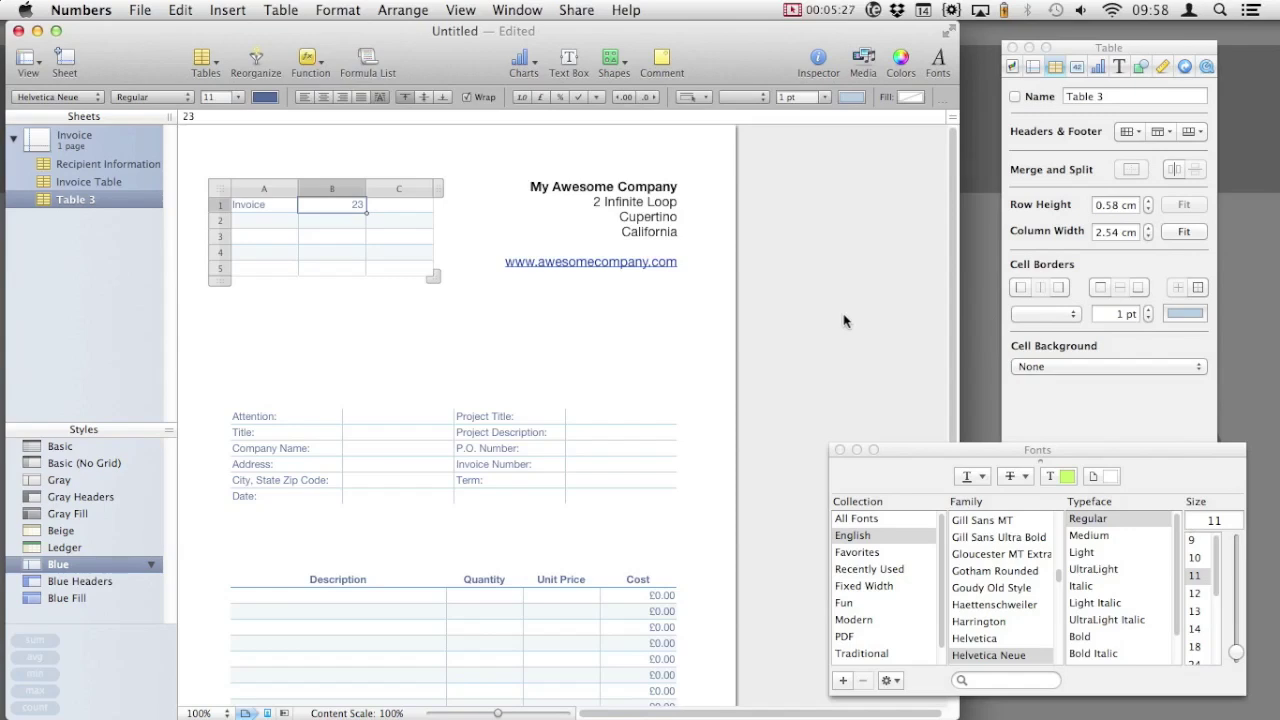
Format cell B1 as a stepper with a maximum of 999999
left_click(1074, 70)
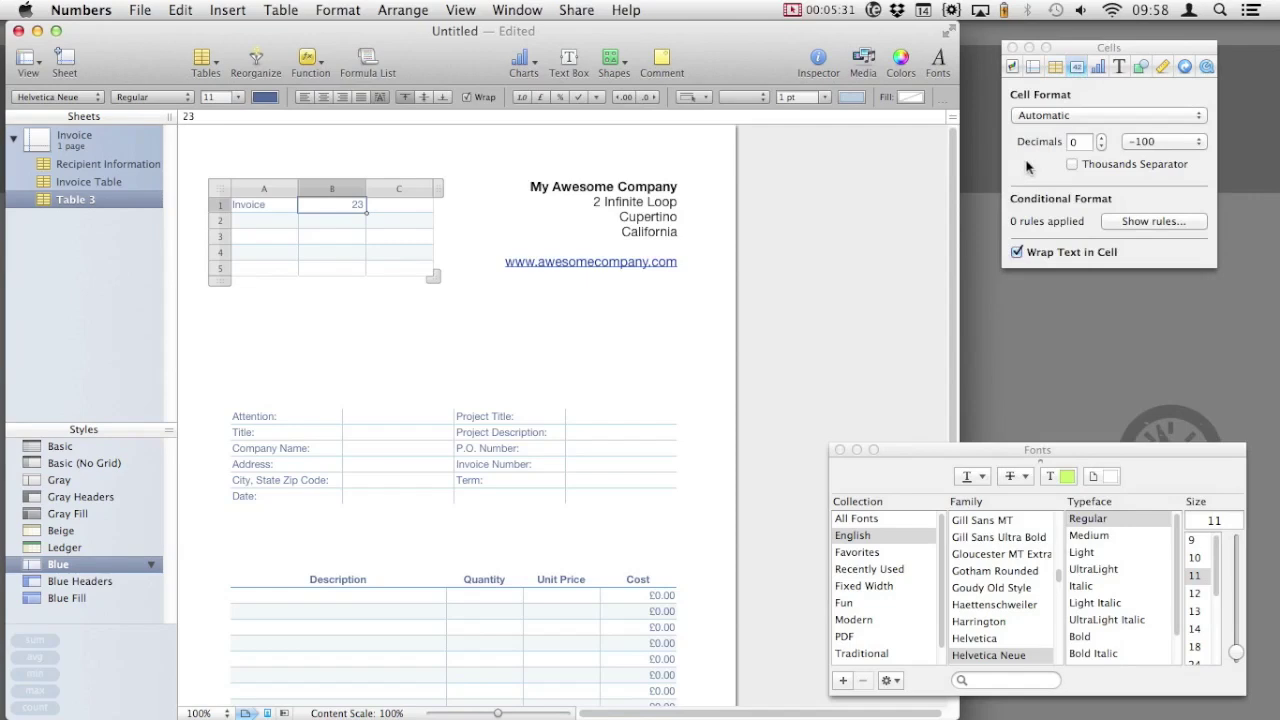
left_click(1110, 118)
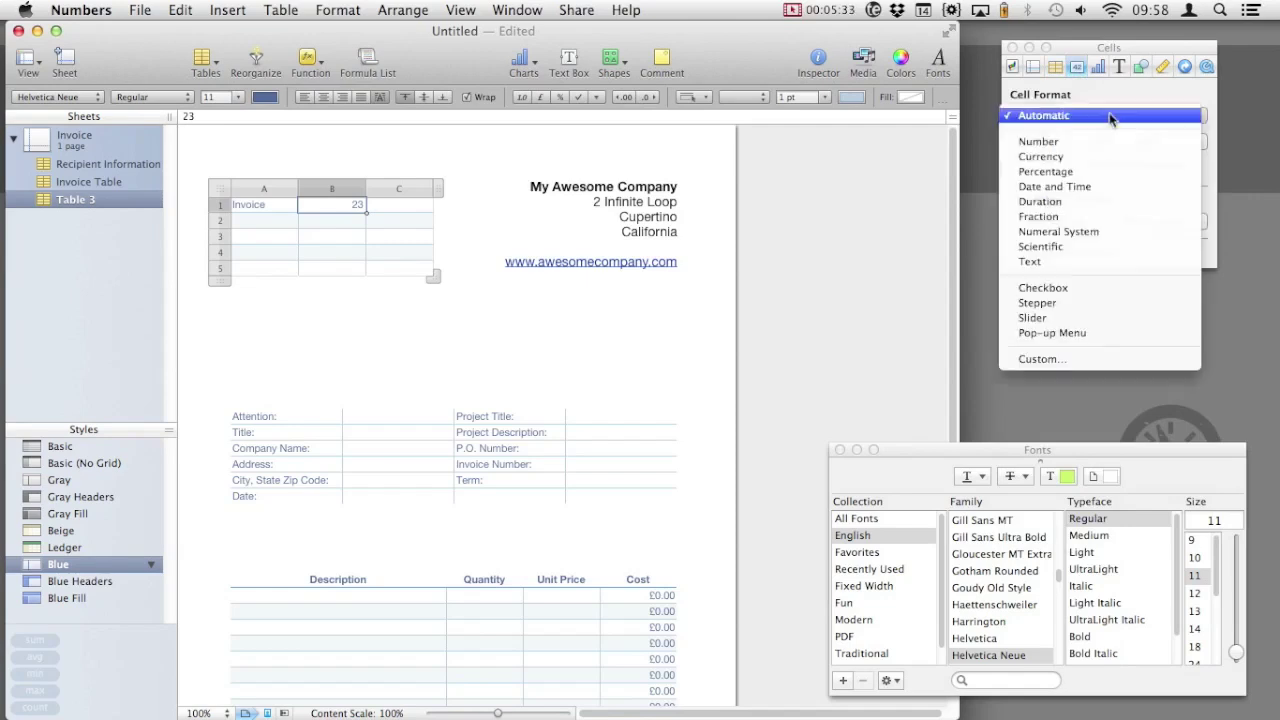
left_click(1135, 303)
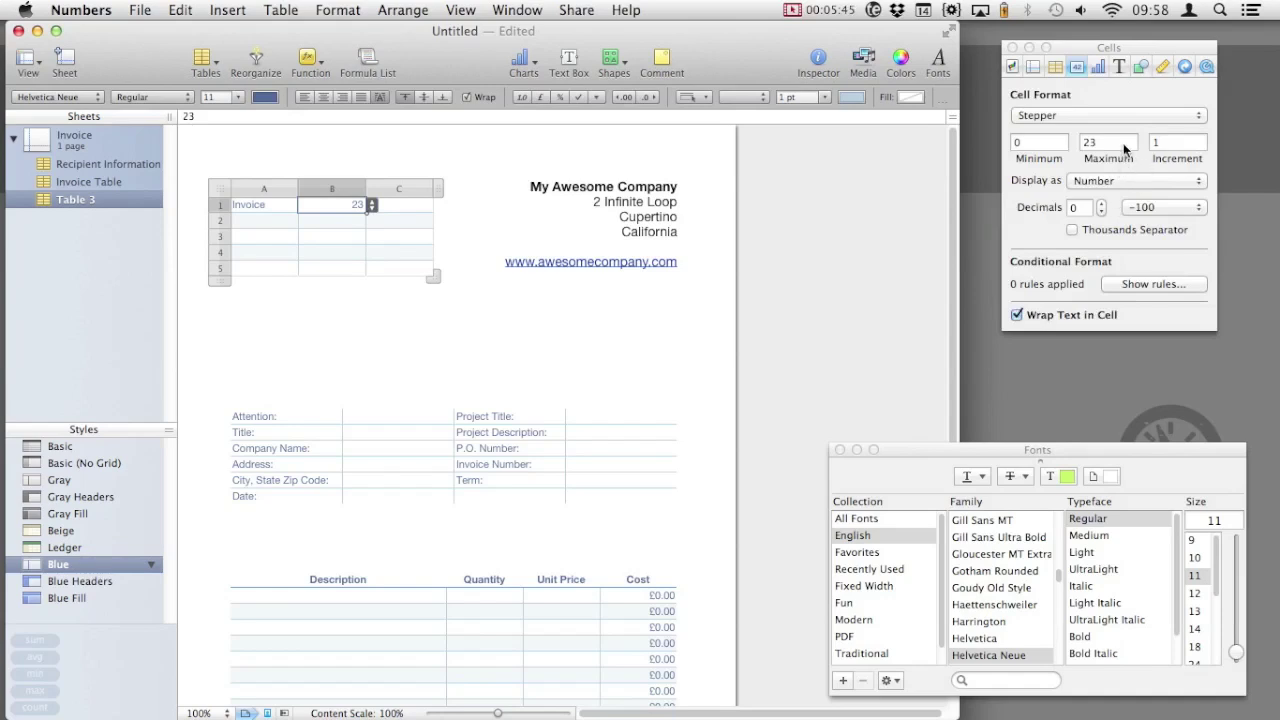
double_click(1120, 142)
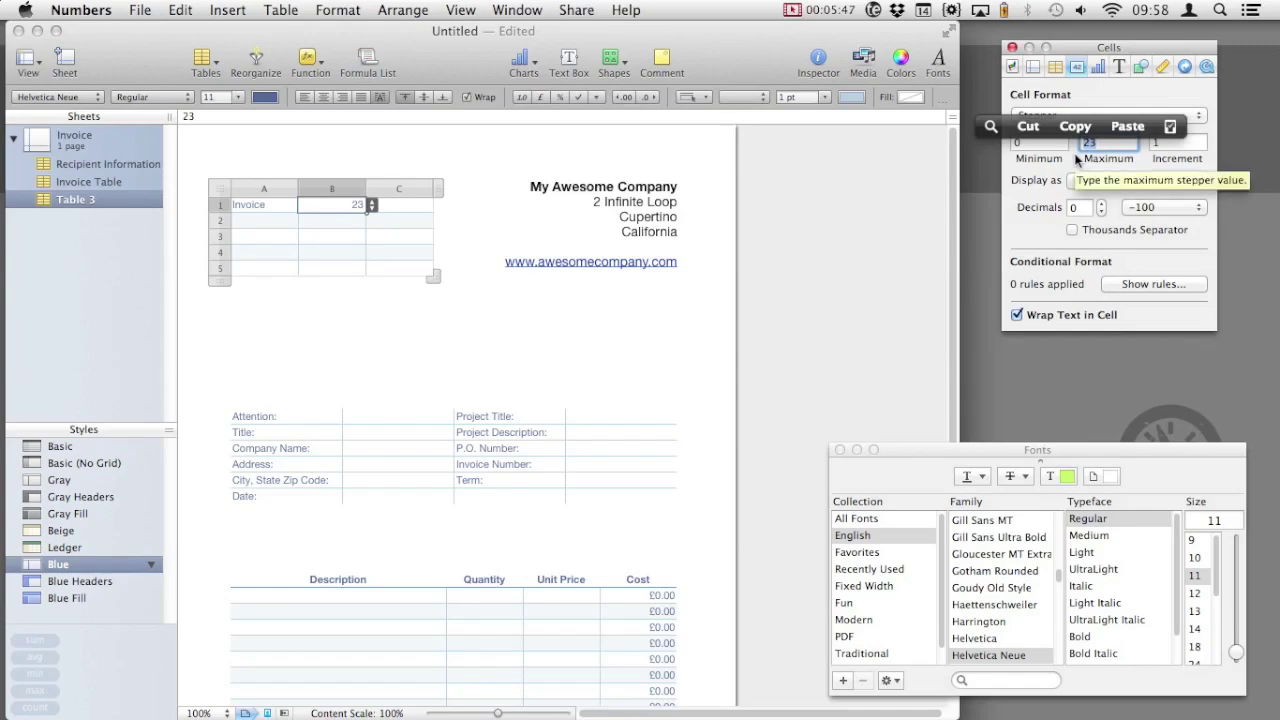
type("999999")
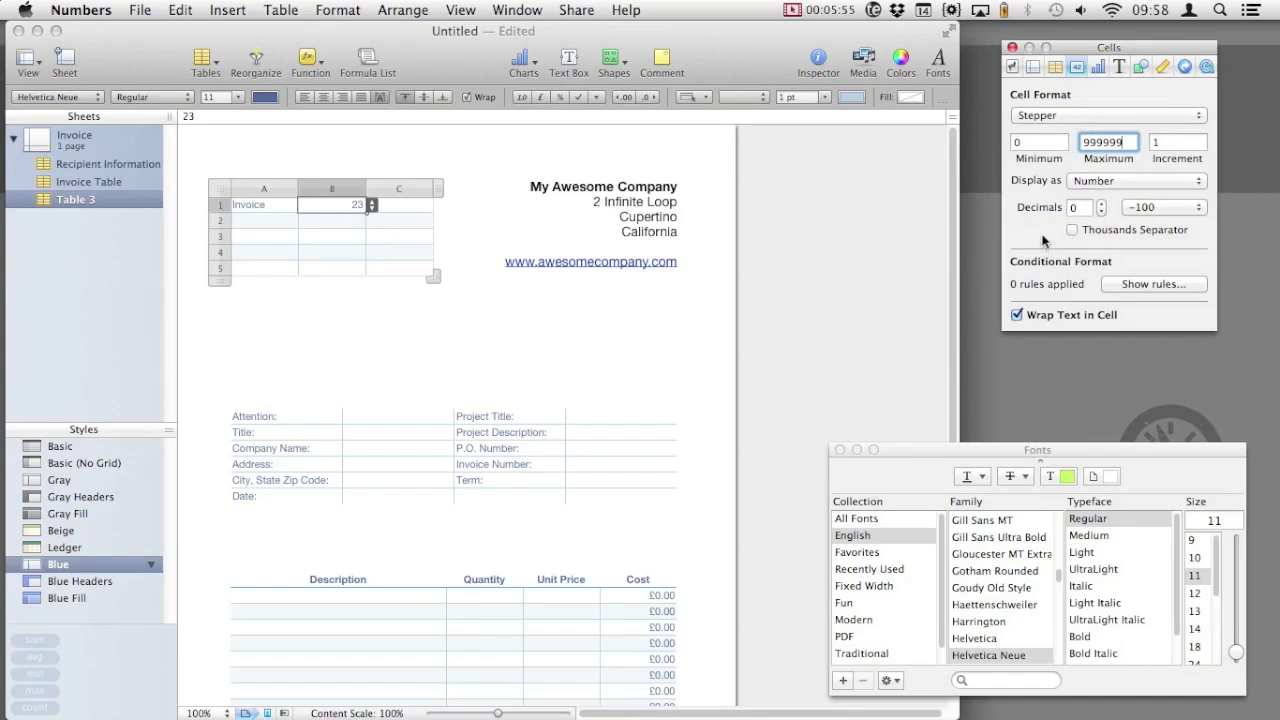
left_click(1040, 141)
Raise the invoice number by one to 24 with the stepper
left_click(556, 333)
left_click(330, 204)
left_click(371, 202)
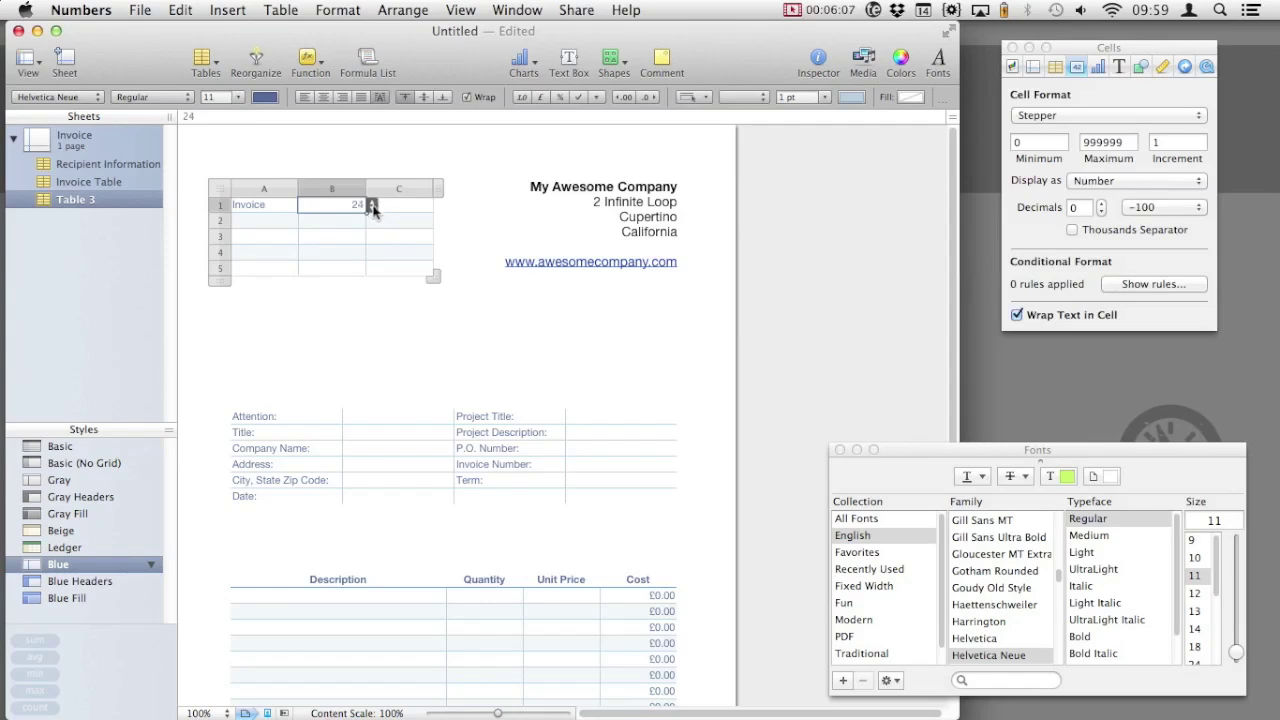
Lower the invoice number to 19, remove column C, widen column A, and nudge the address block right
left_click(372, 208)
left_click(372, 208)
left_click(372, 208)
left_click_drag(436, 188, 343, 188)
left_click(597, 212)
left_click_drag(564, 202, 591, 210)
left_click(582, 336)
Enter the label 'Date' in cell A2
left_click(318, 238)
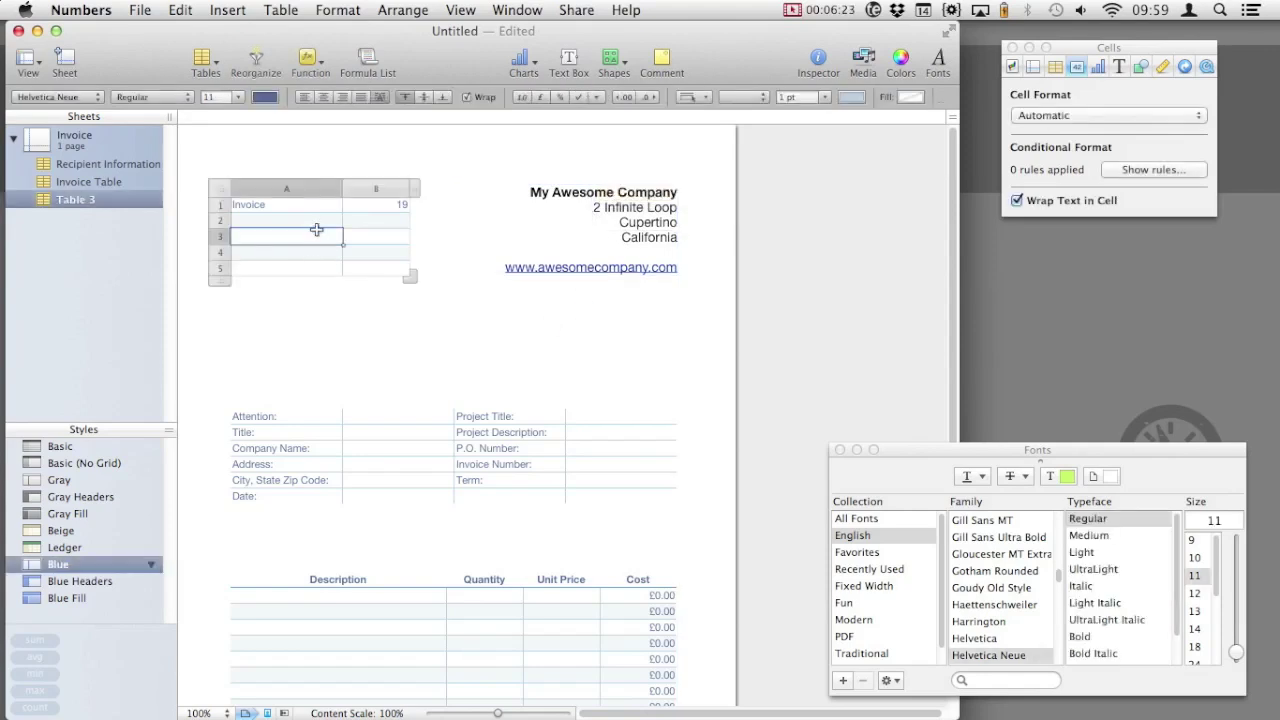
left_click(257, 220)
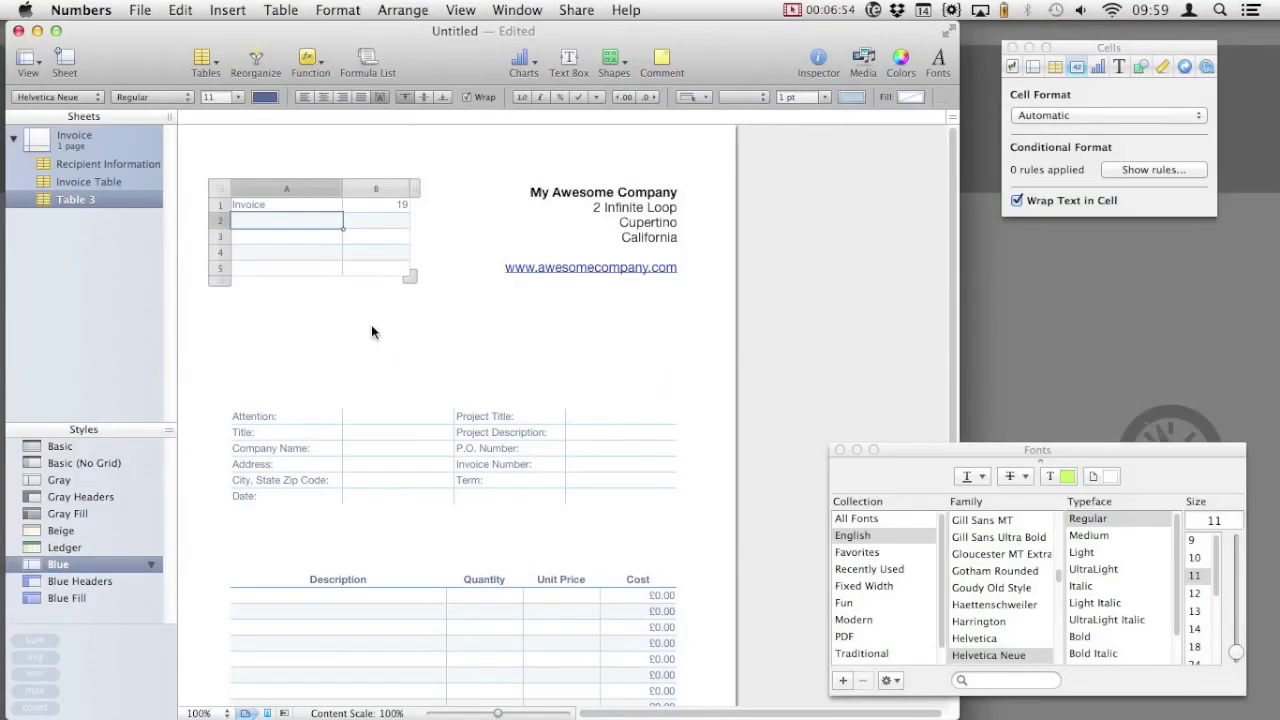
type("Date")
key("Tab")
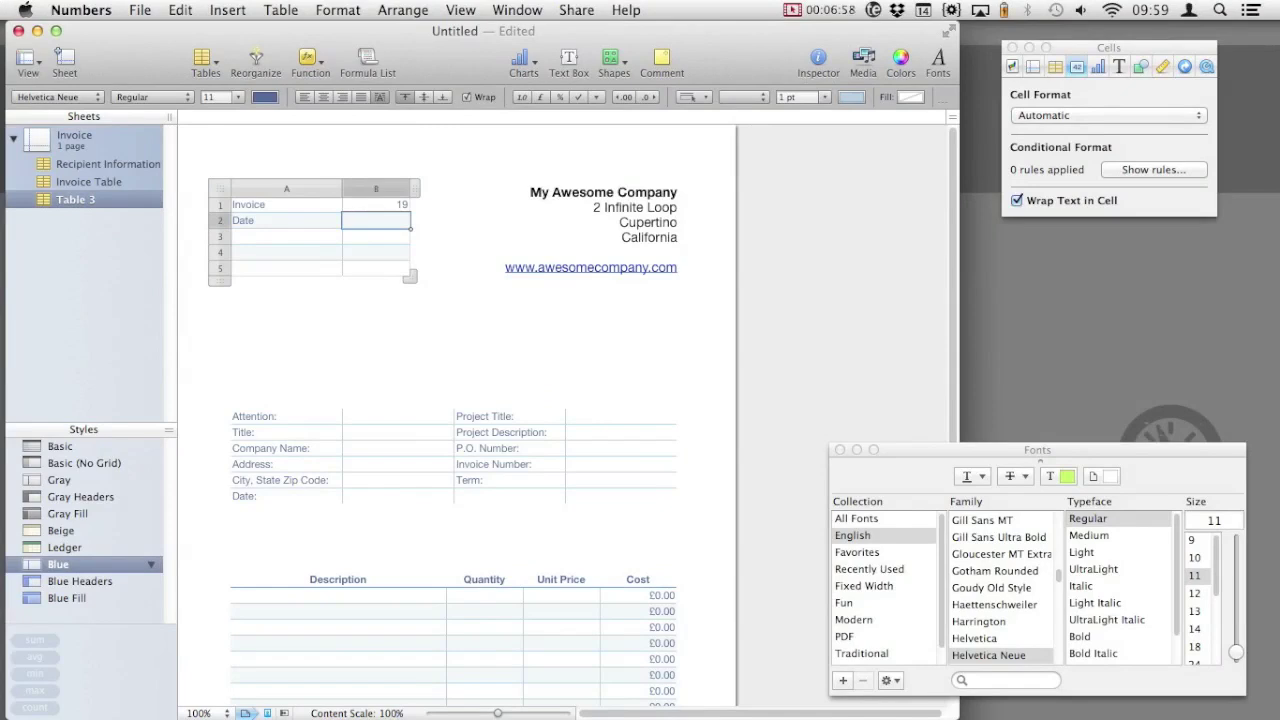
Format B2 as a date in the 5 Jan 2009 style with no time, and enter 12/12/2013
left_click(1050, 118)
left_click(1107, 185)
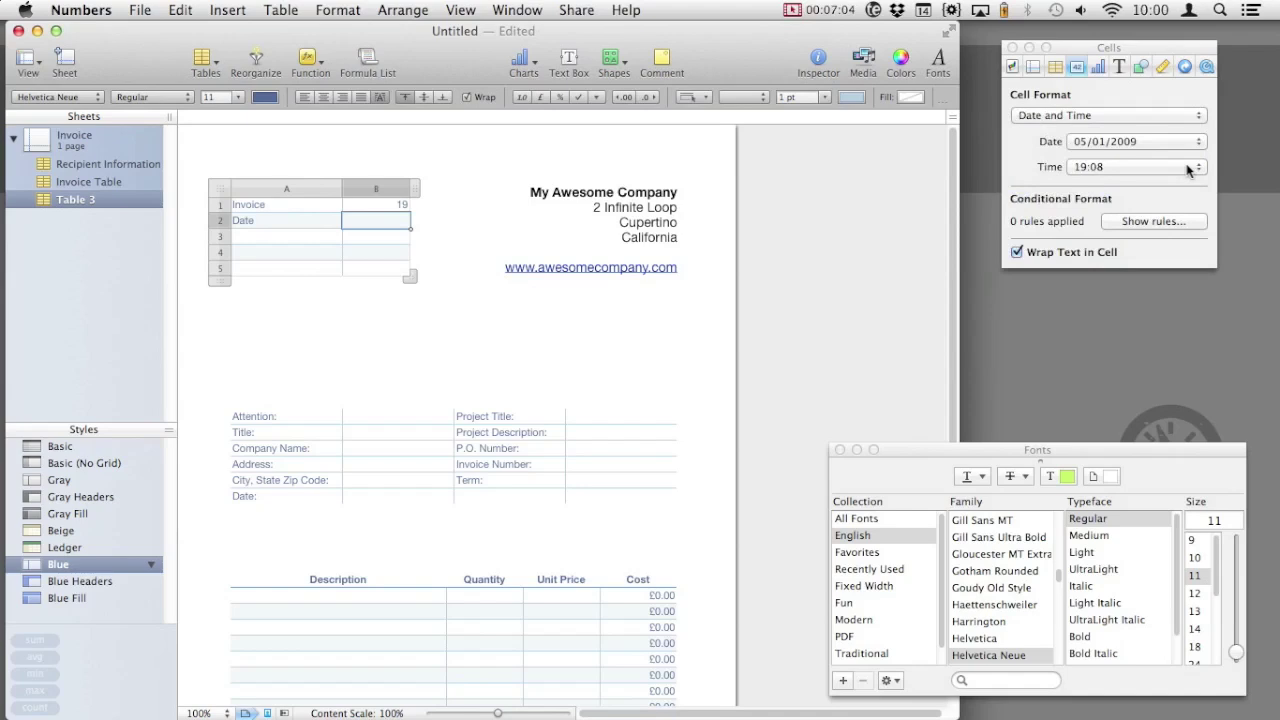
left_click(1188, 168)
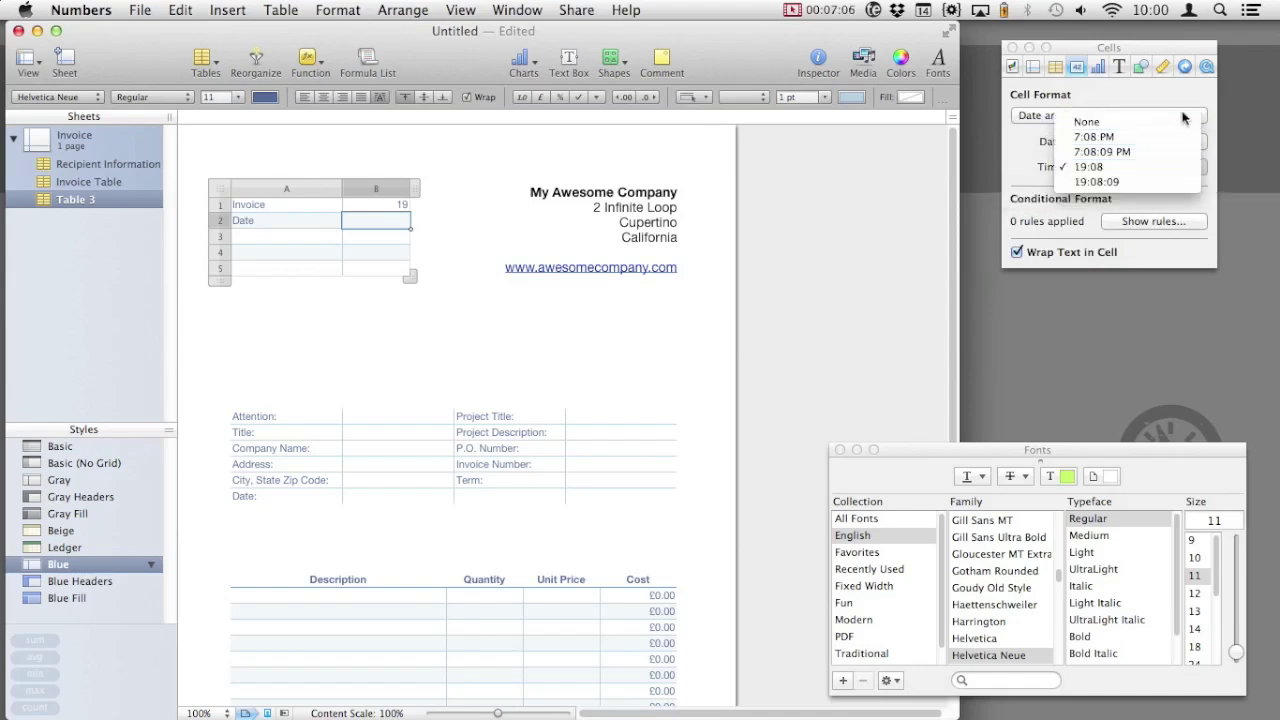
left_click(1190, 122)
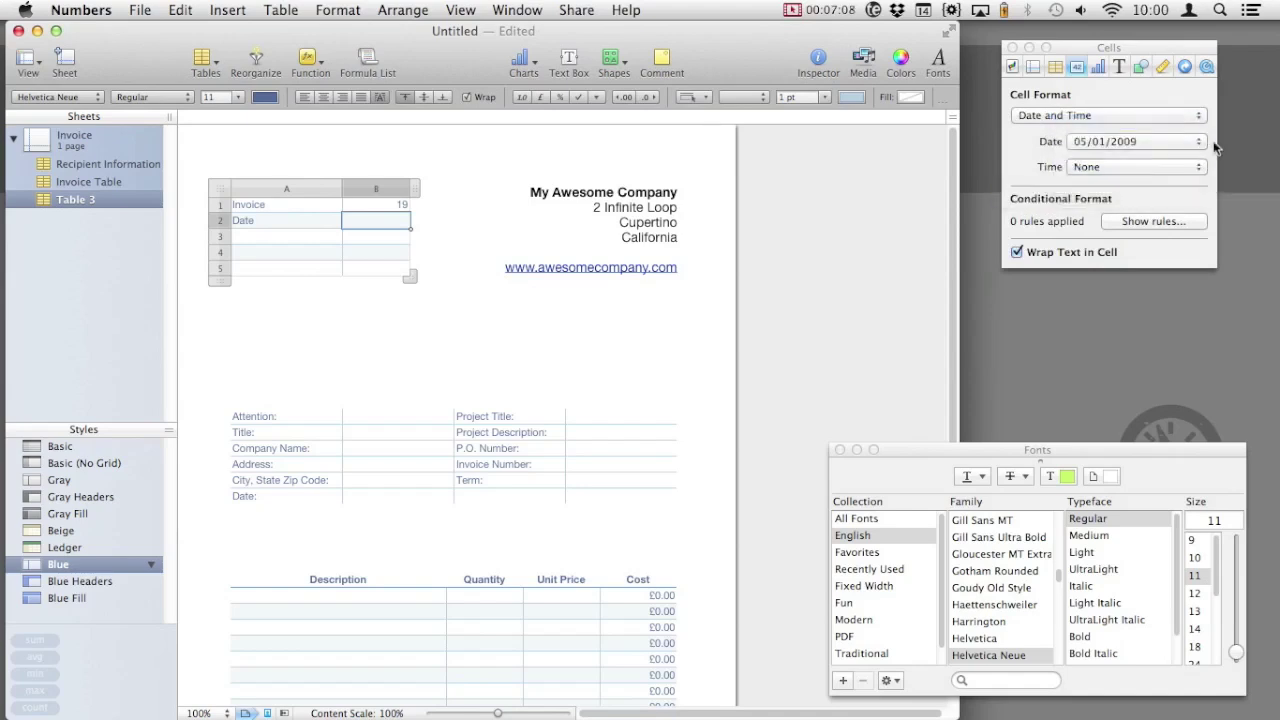
left_click(1200, 146)
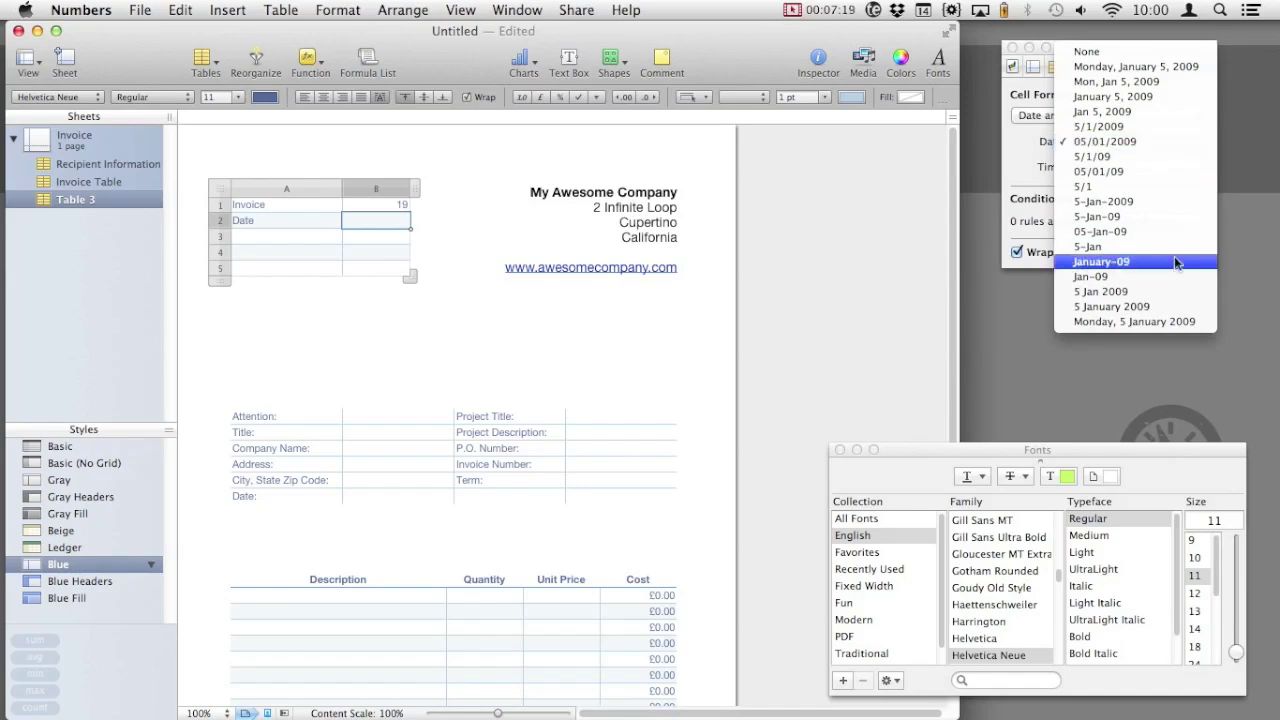
left_click(1176, 291)
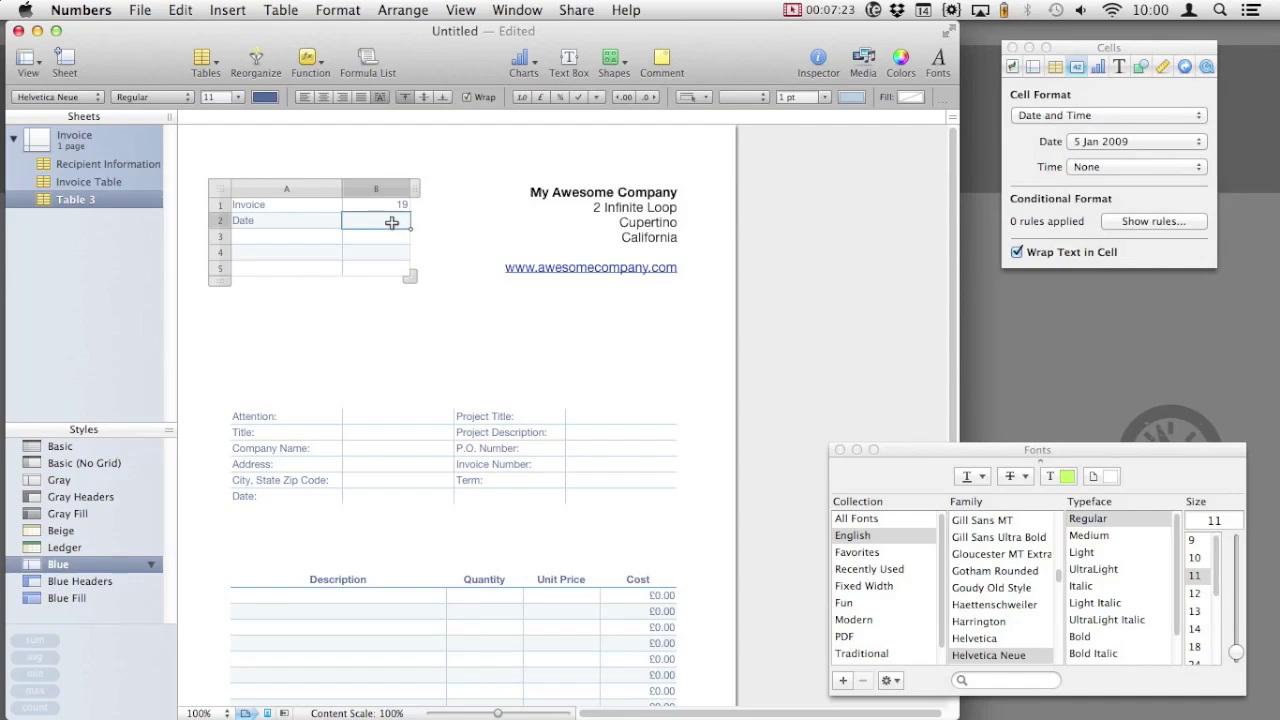
type("12/12/2013")
key("Return")
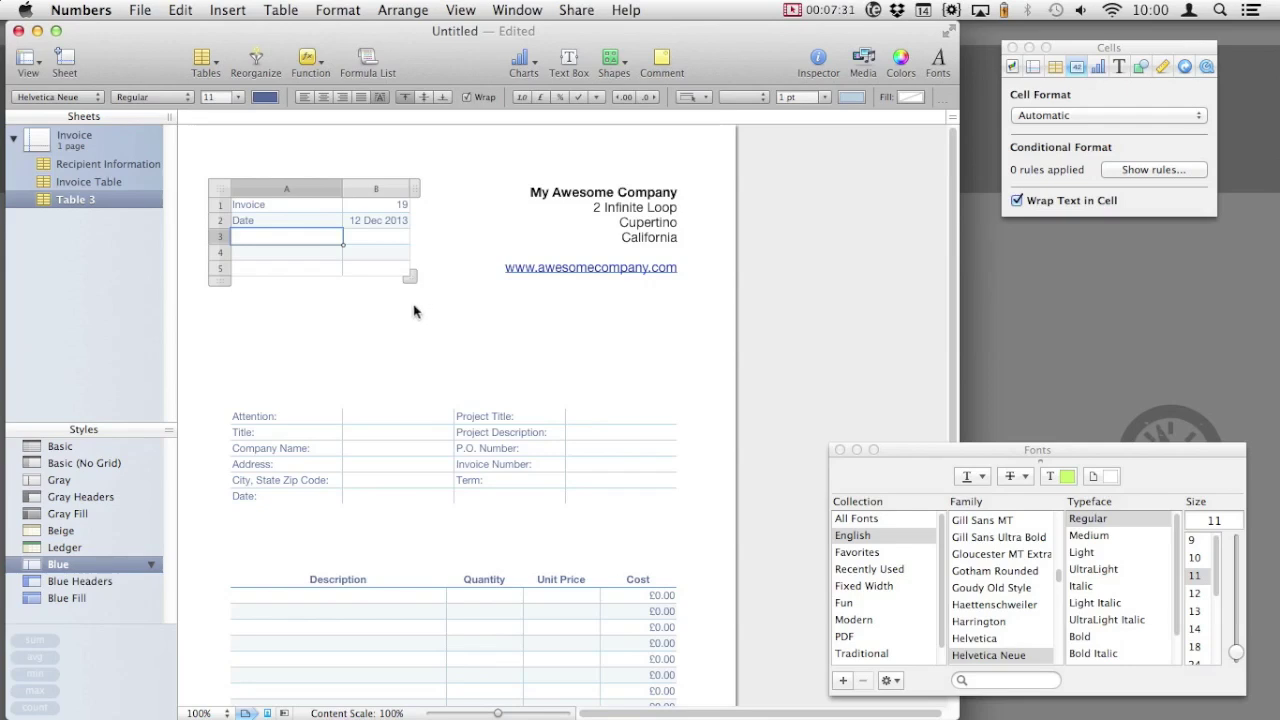
Label A3 'Payment Terms' and make B3 a pop-up menu
type("Payment Terms")
key("Tab")
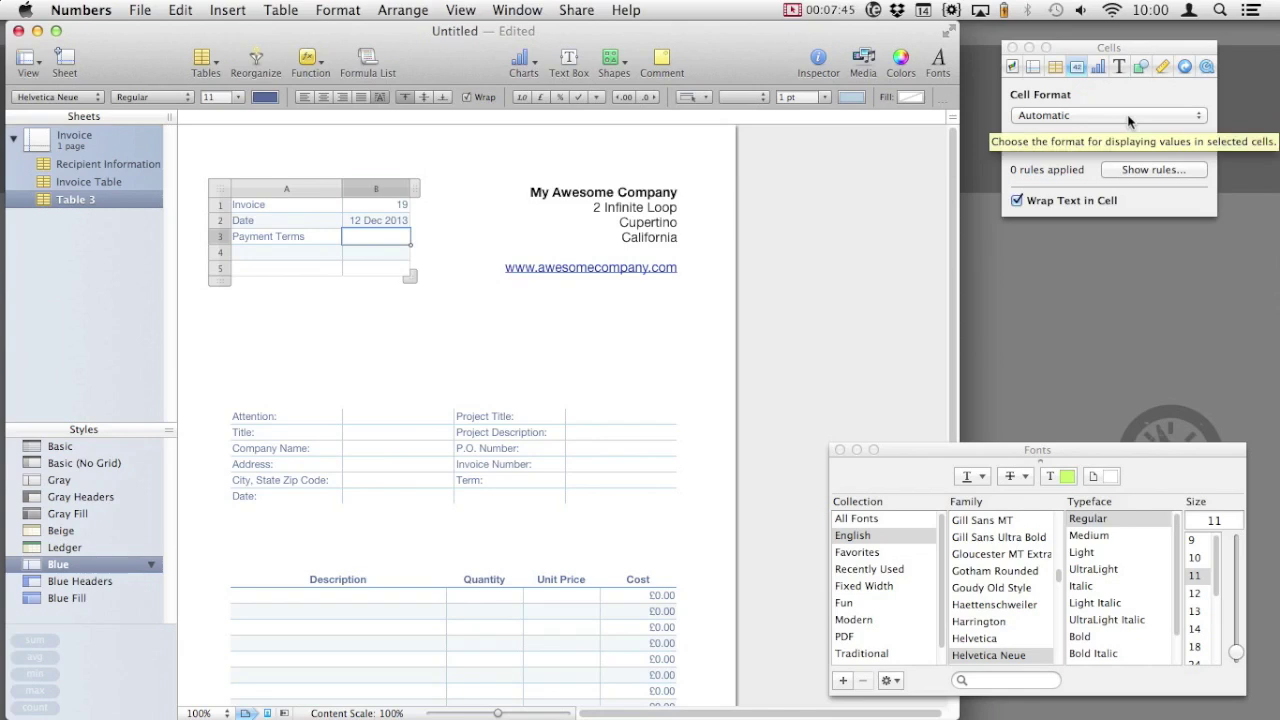
left_click(1129, 120)
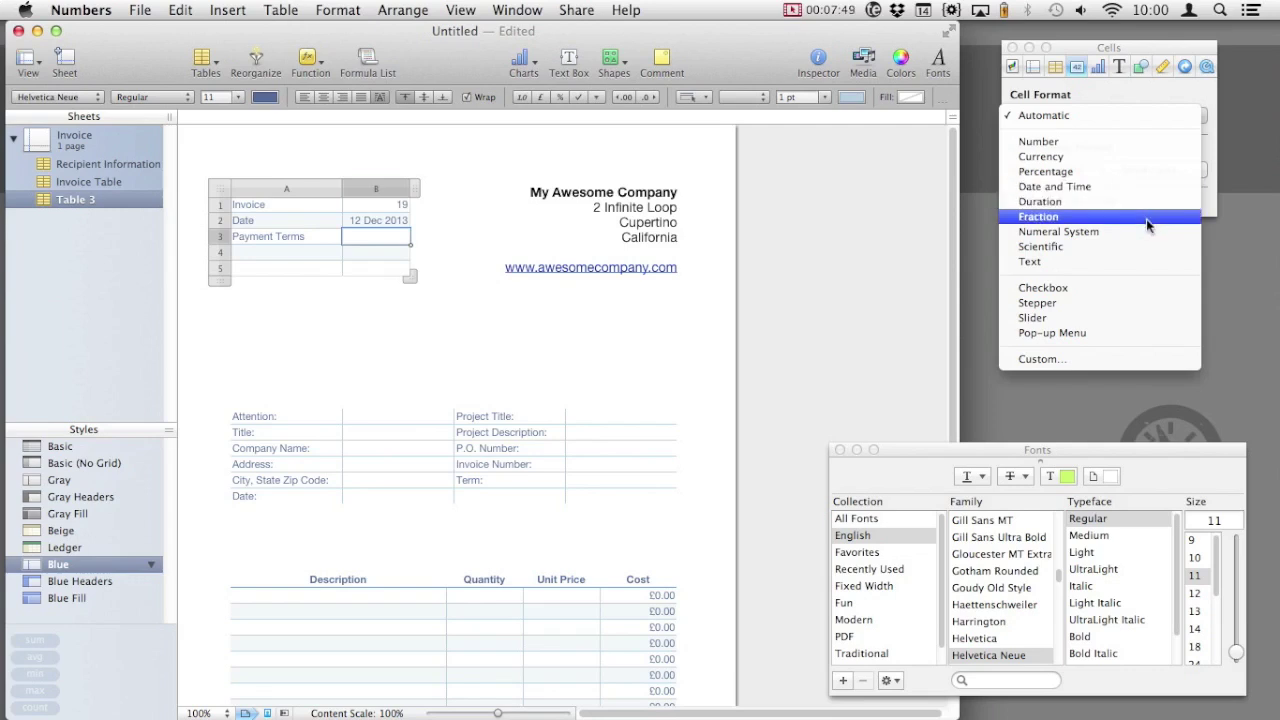
left_click(1137, 330)
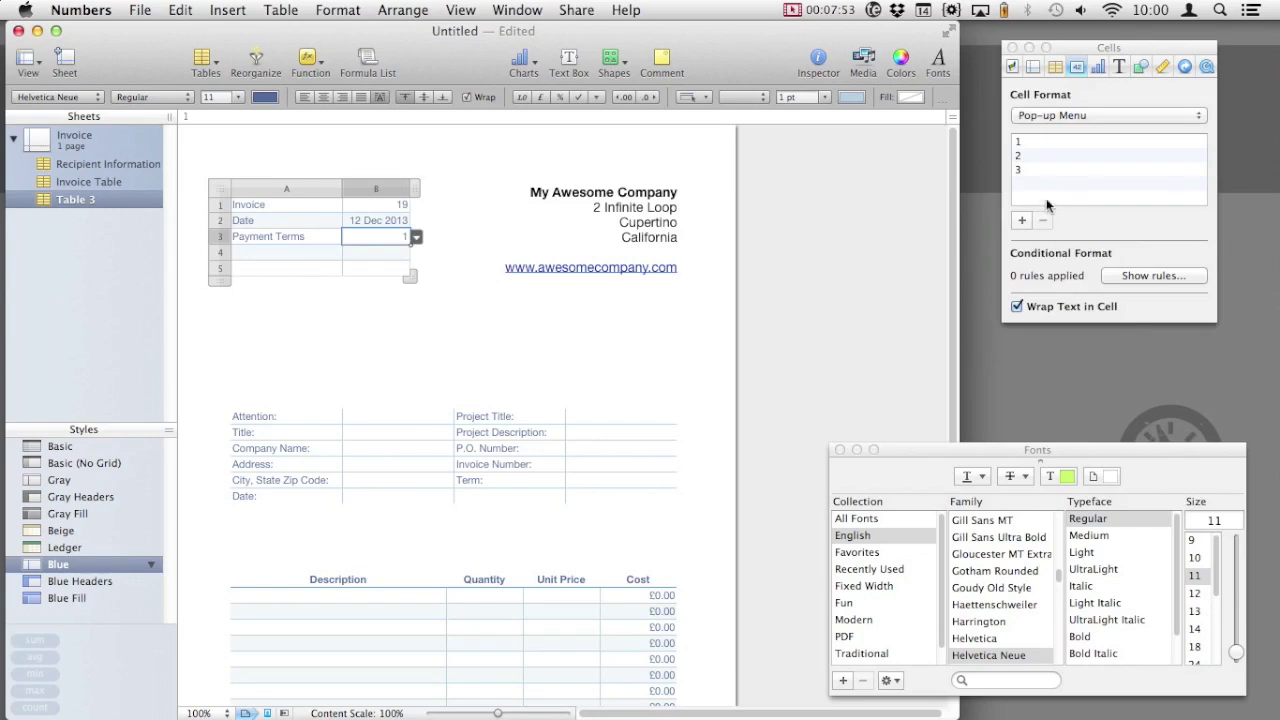
Replace the pop-up's default items with Pay on Receipt, 7 Days and 30 Days
left_click(1037, 147)
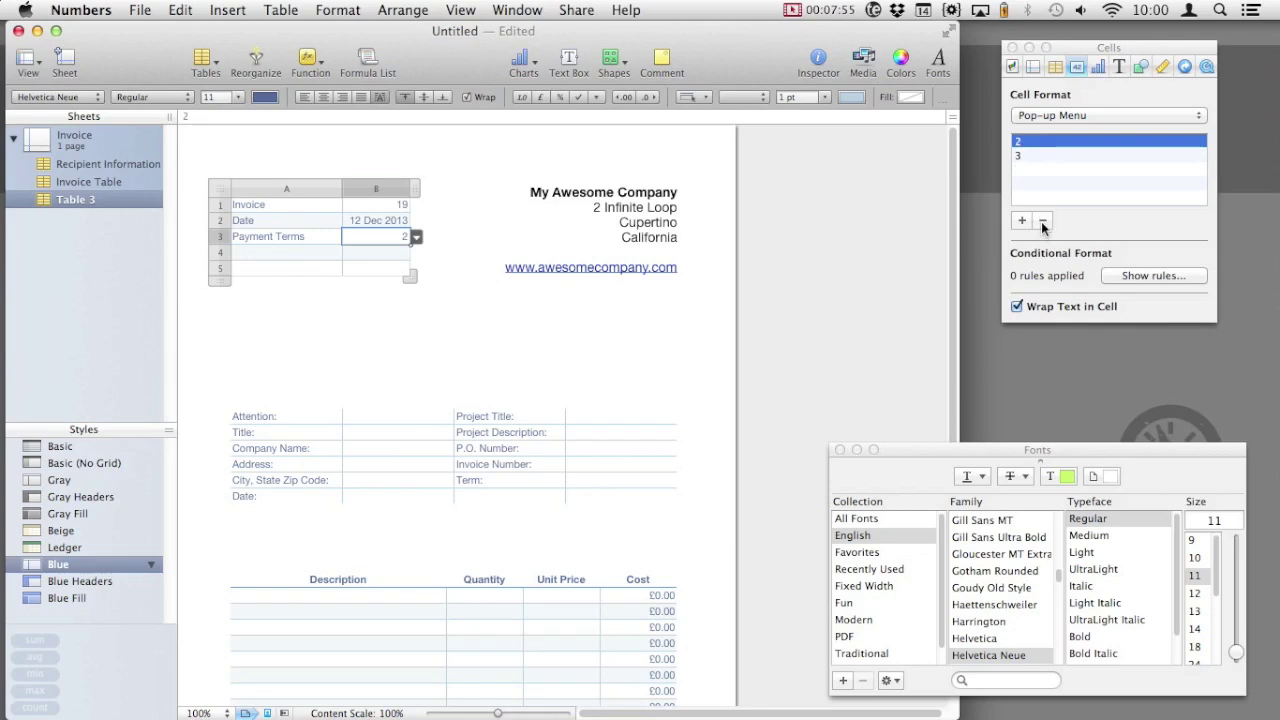
left_click(1043, 224)
left_click(1043, 224)
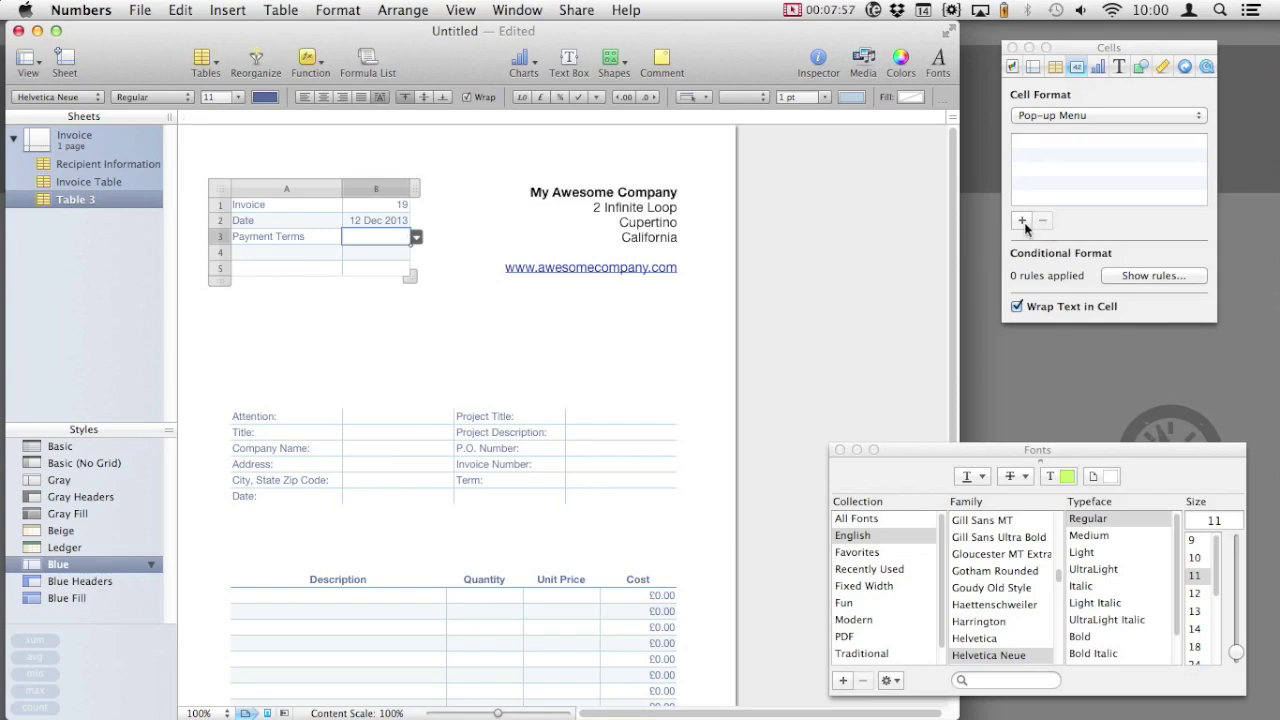
left_click(1022, 221)
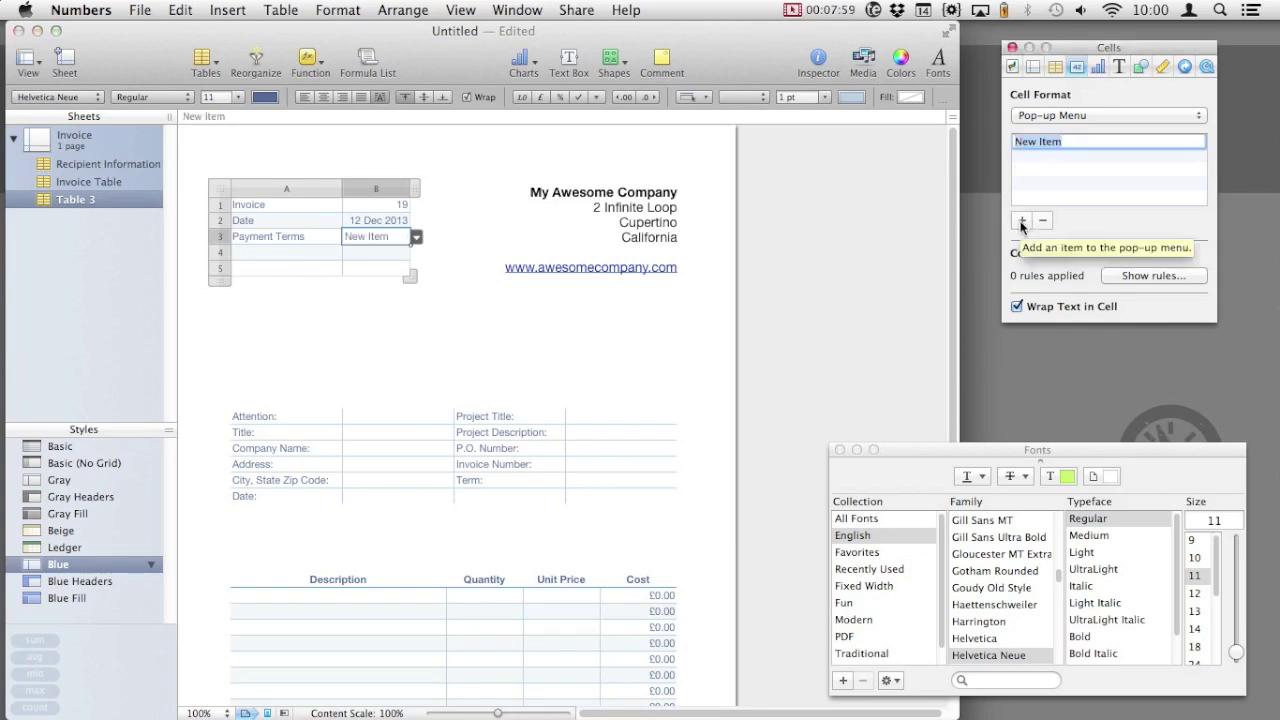
type("Pay on Receipt")
key("Return")
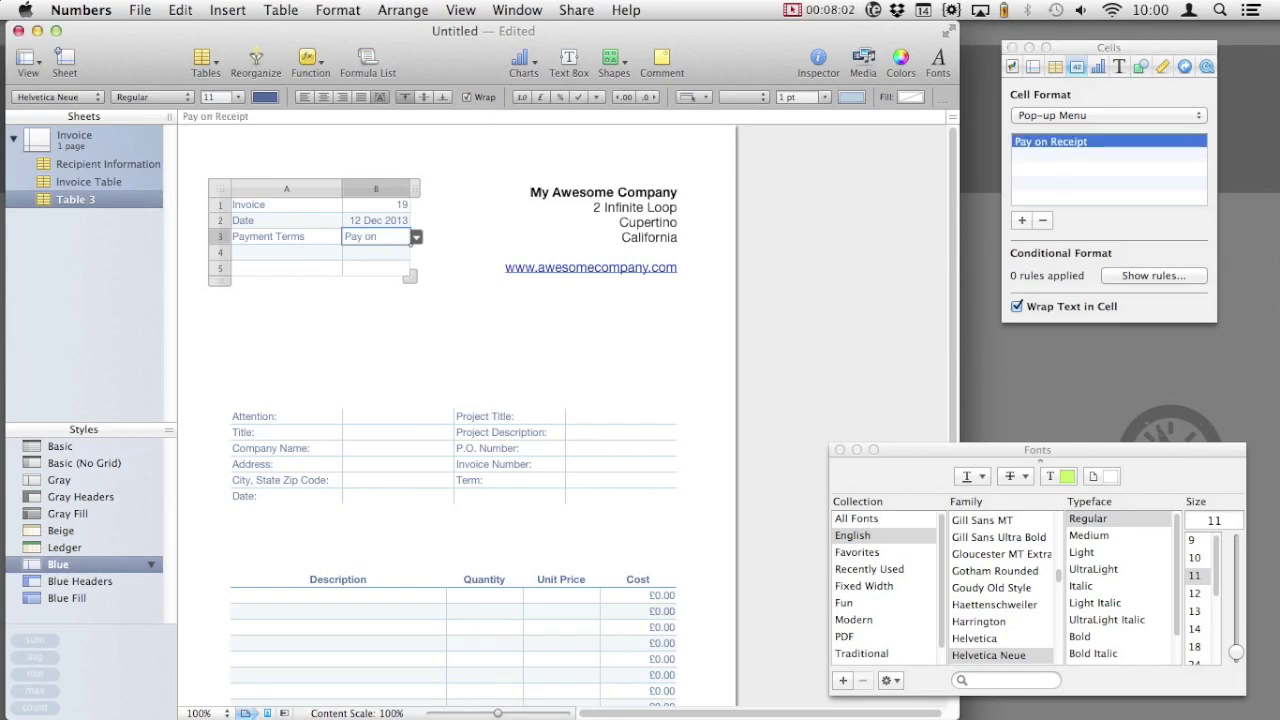
left_click(1018, 220)
type("7 Days")
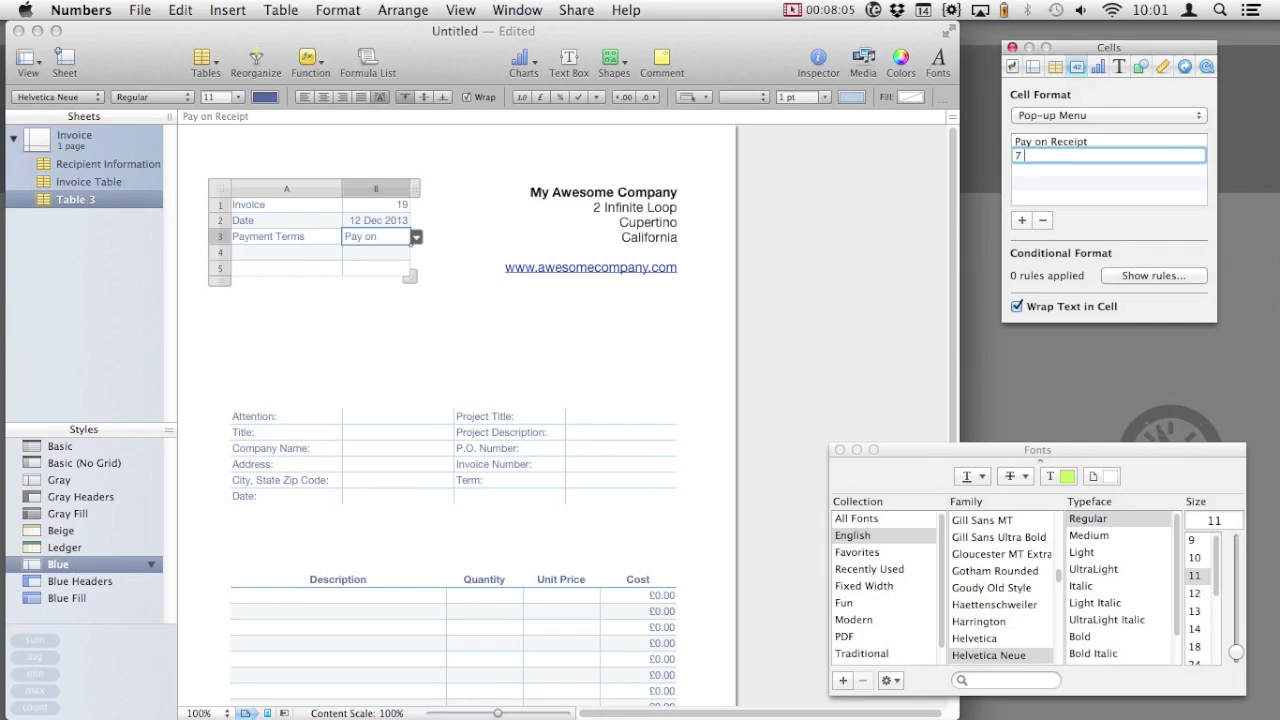
left_click(1021, 221)
type("30 Days")
key("Return")
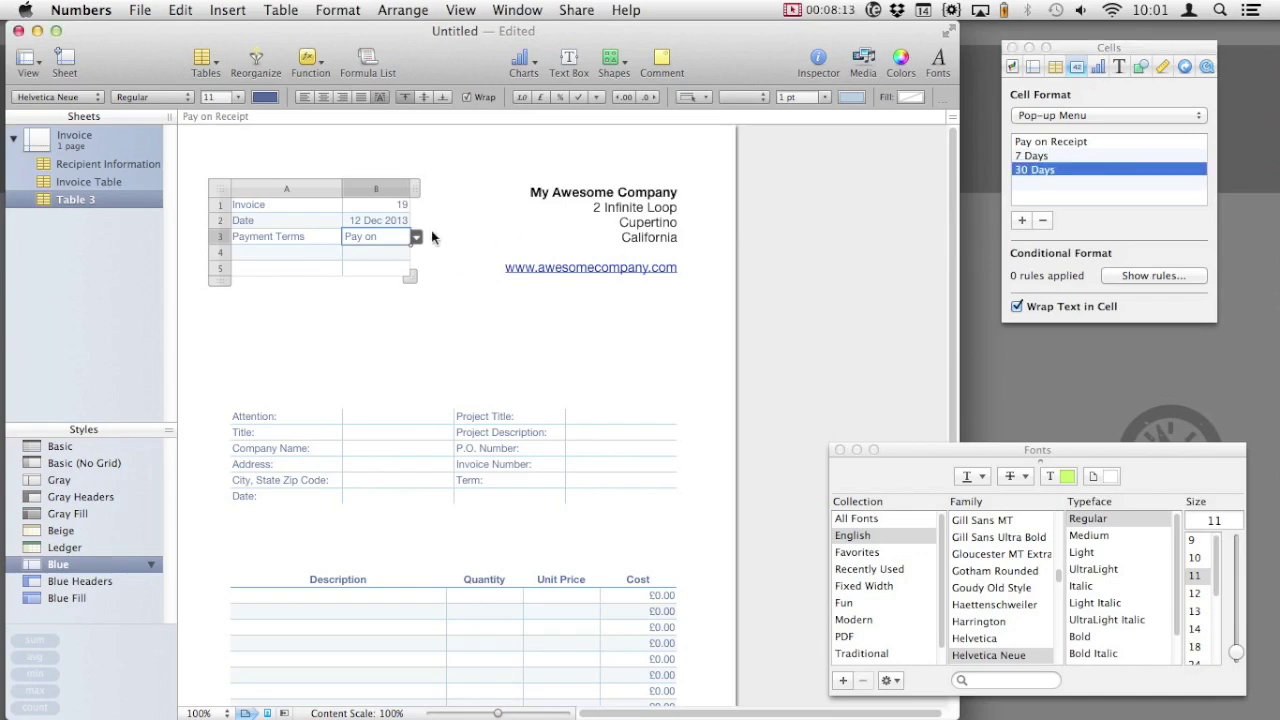
left_click(370, 290)
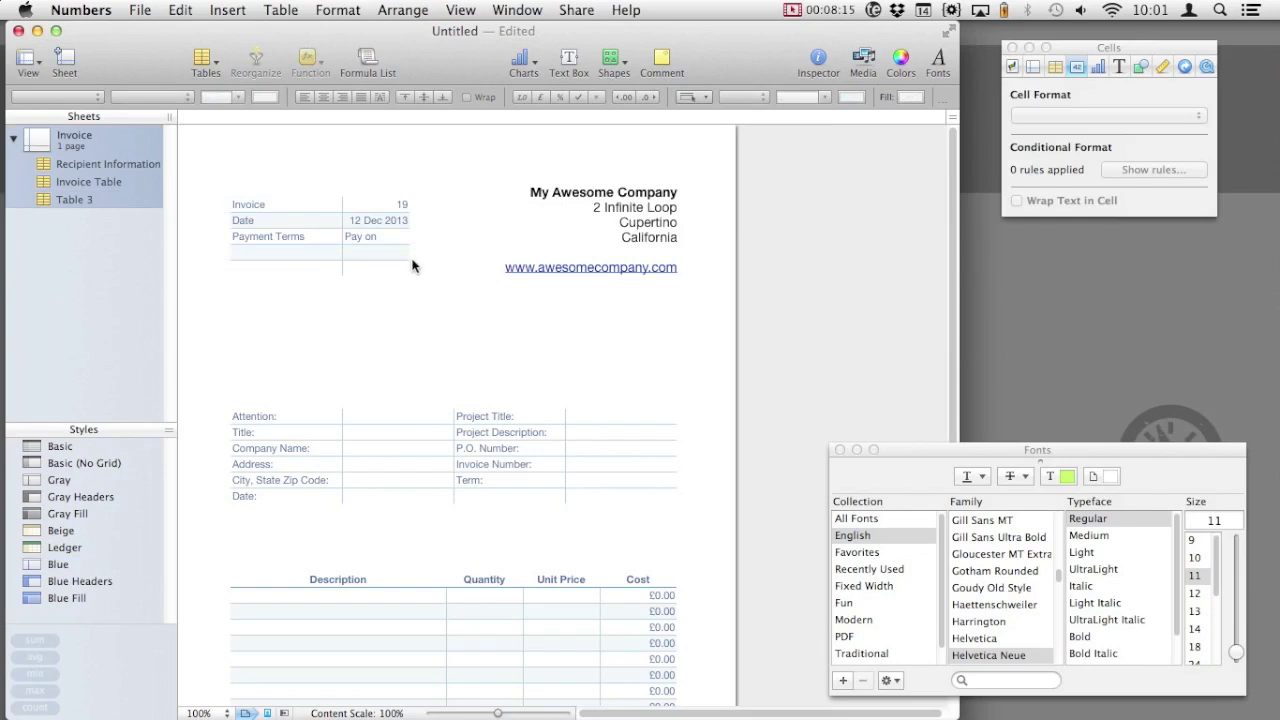
Widen column B to fit 'Pay on Receipt' and move the company address back onto page 1
left_click(395, 252)
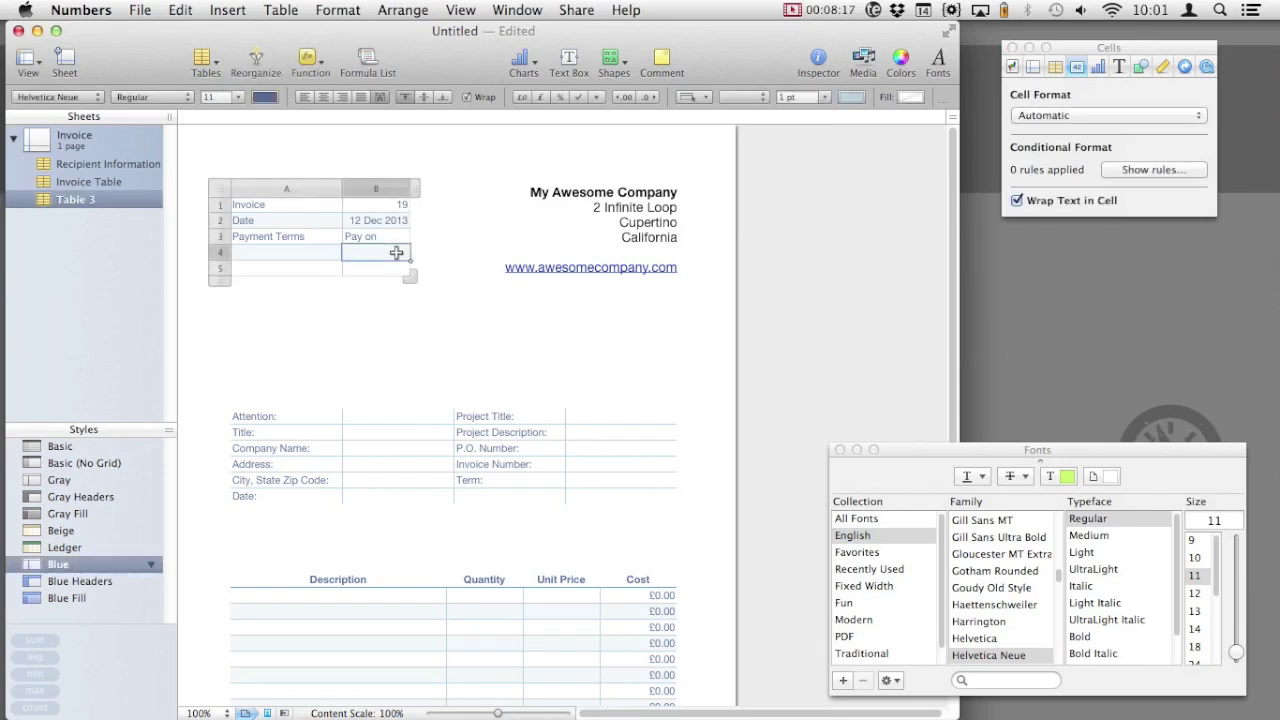
left_click(406, 237)
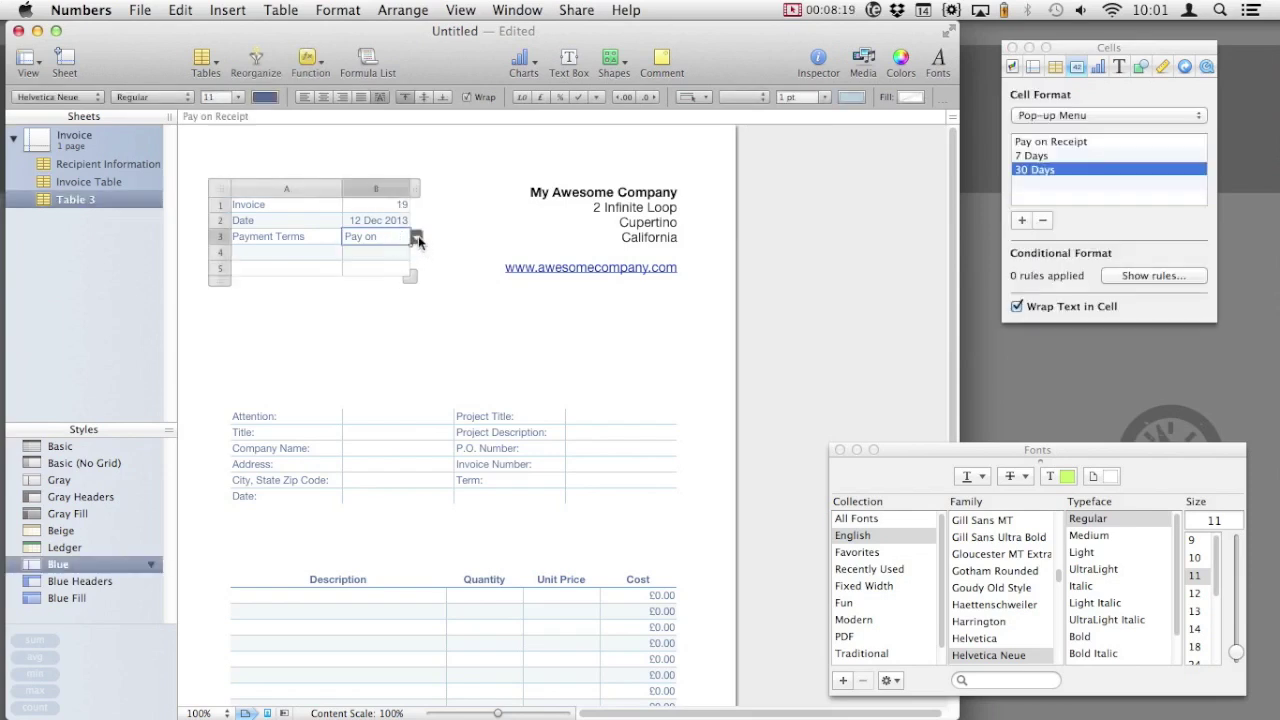
left_click(415, 238)
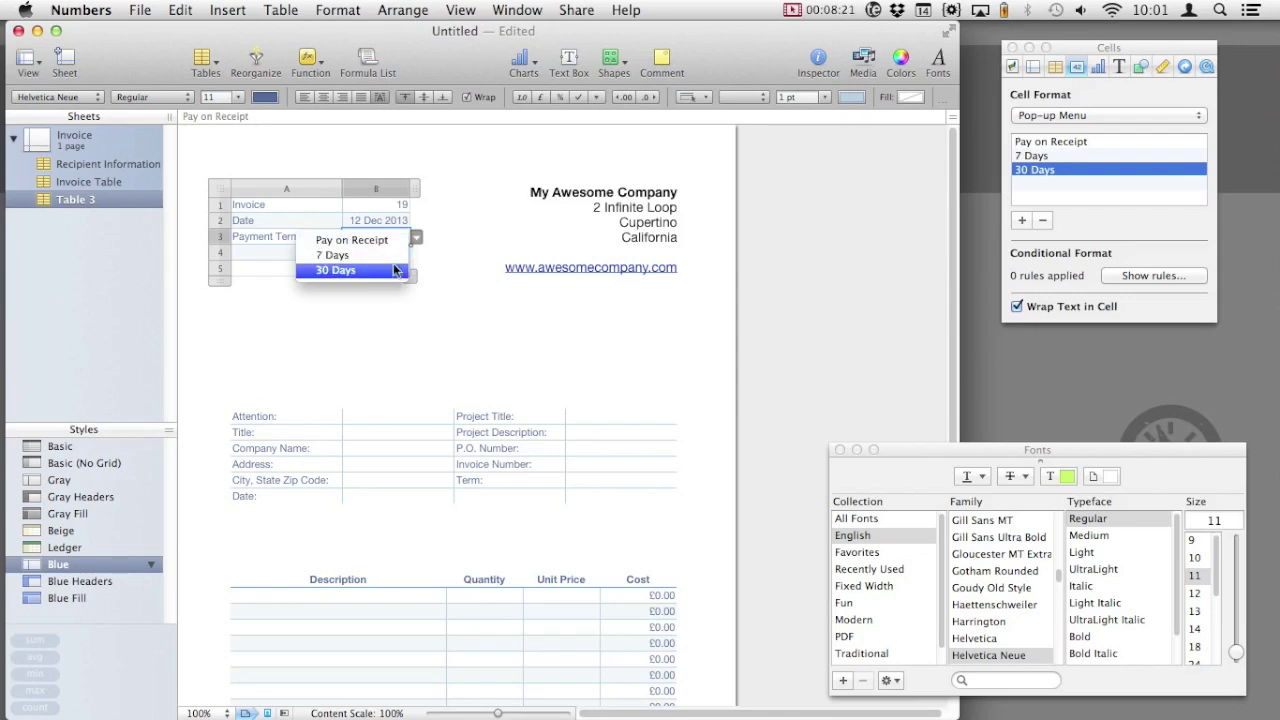
left_click(380, 336)
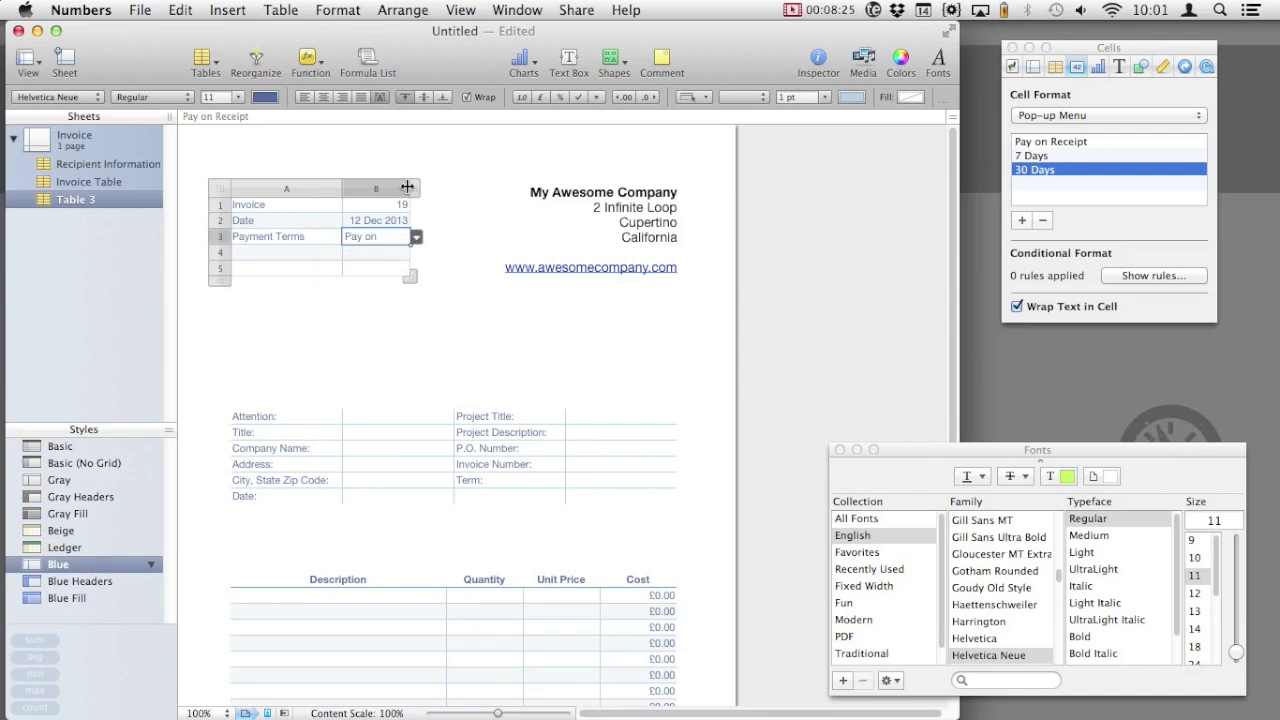
left_click_drag(410, 188, 436, 187)
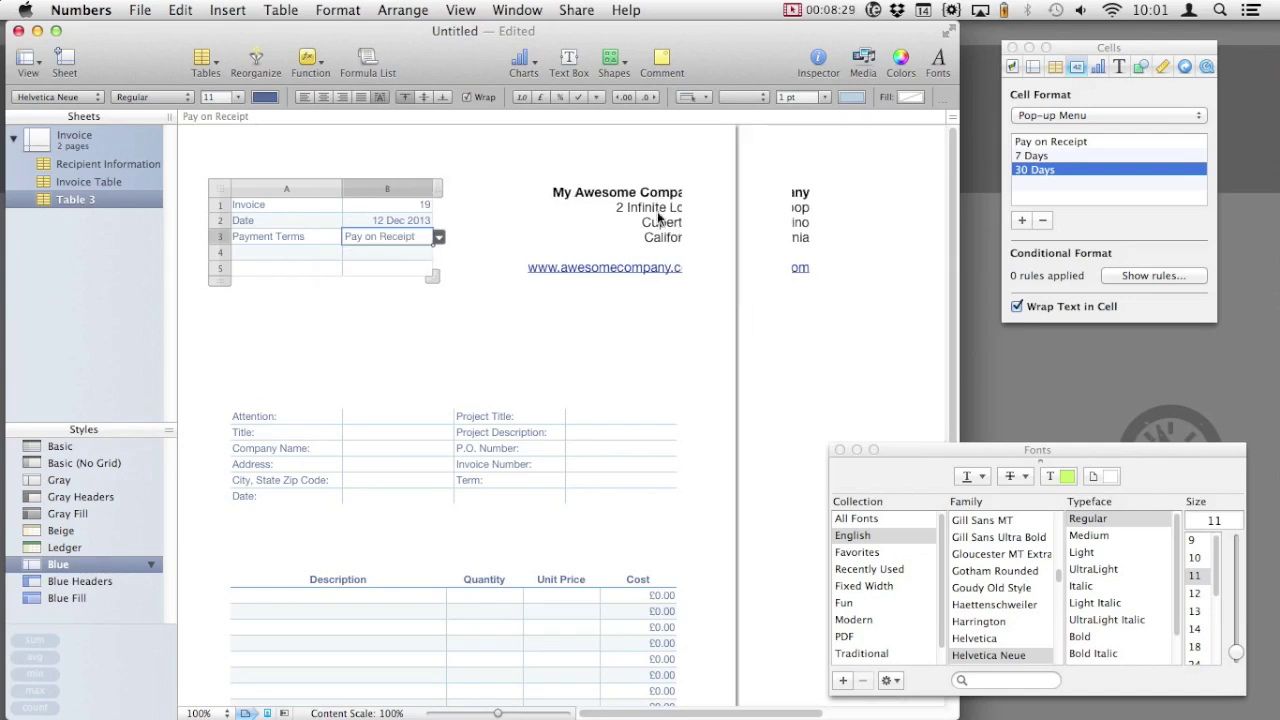
left_click_drag(658, 216, 632, 216)
Right-align the values in column B of the invoice details table
left_click(380, 260)
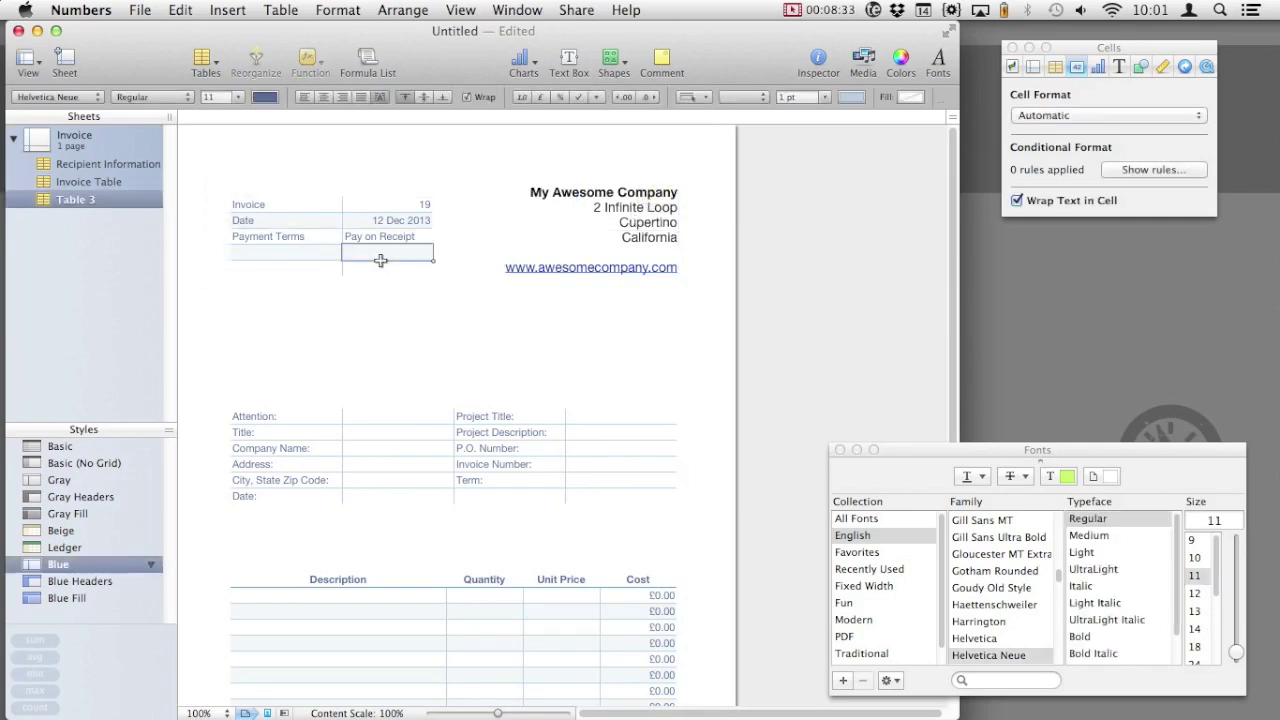
left_click(395, 184)
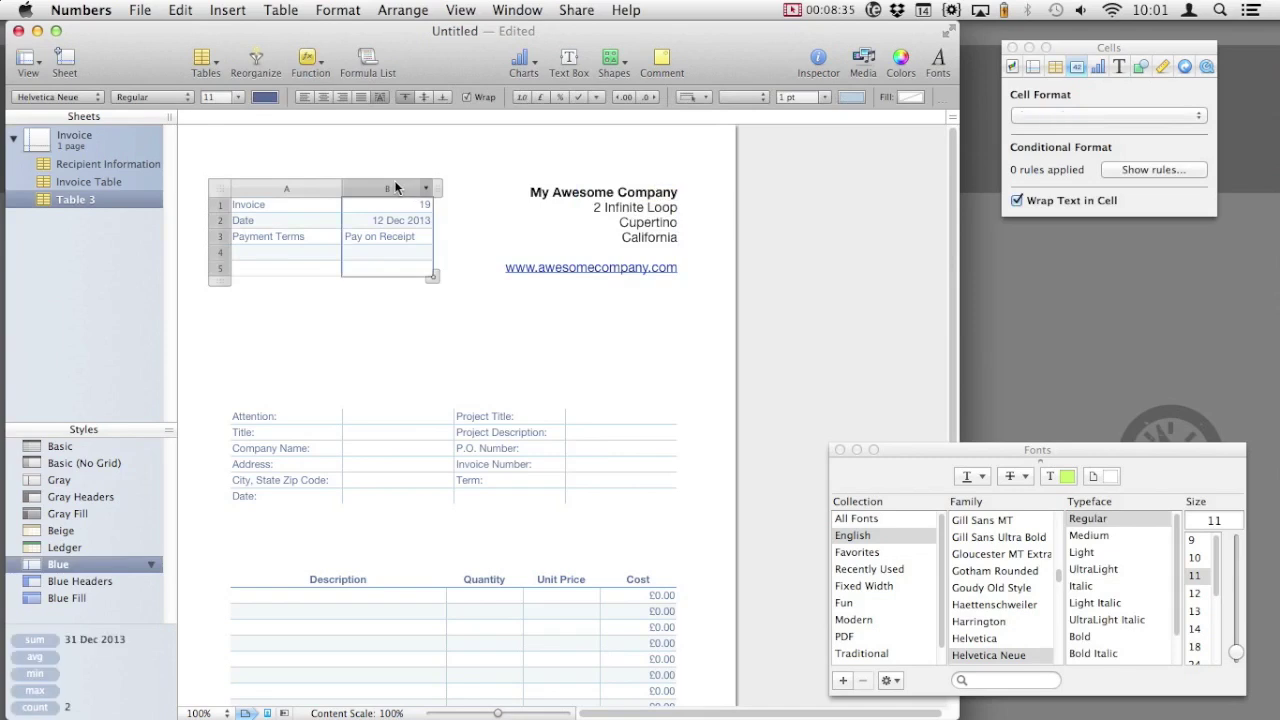
left_click(341, 98)
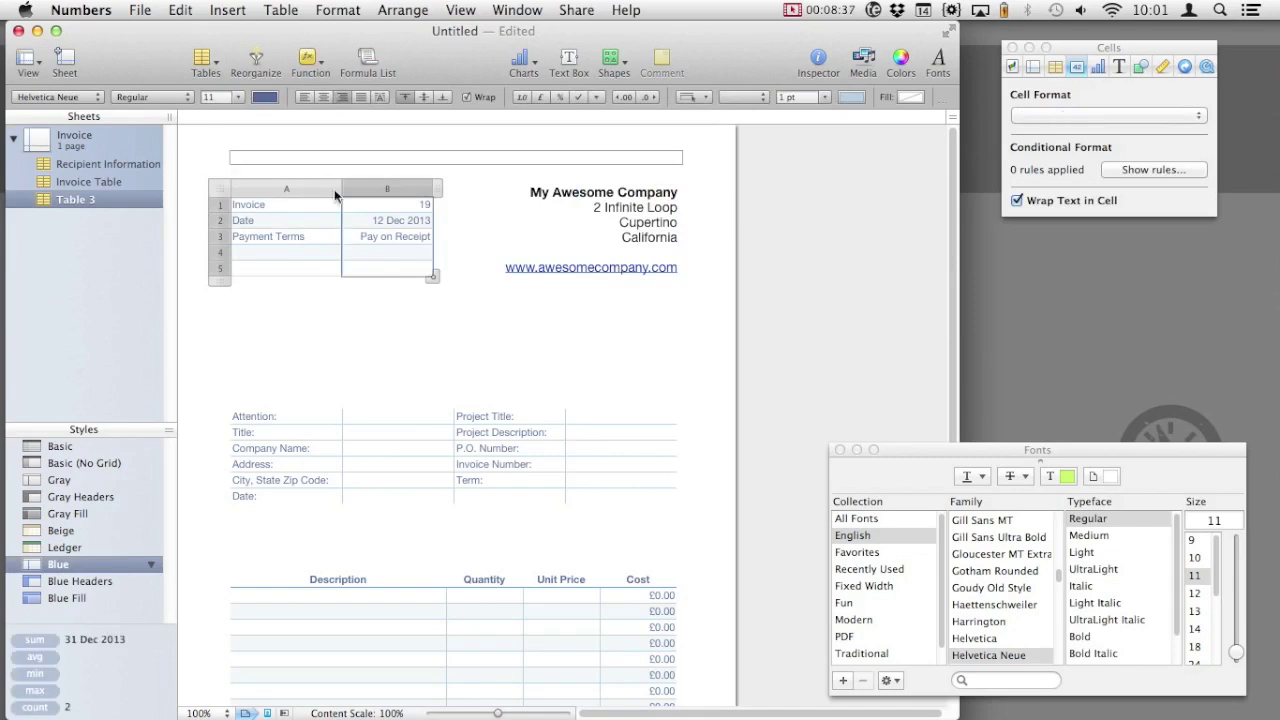
left_click(309, 349)
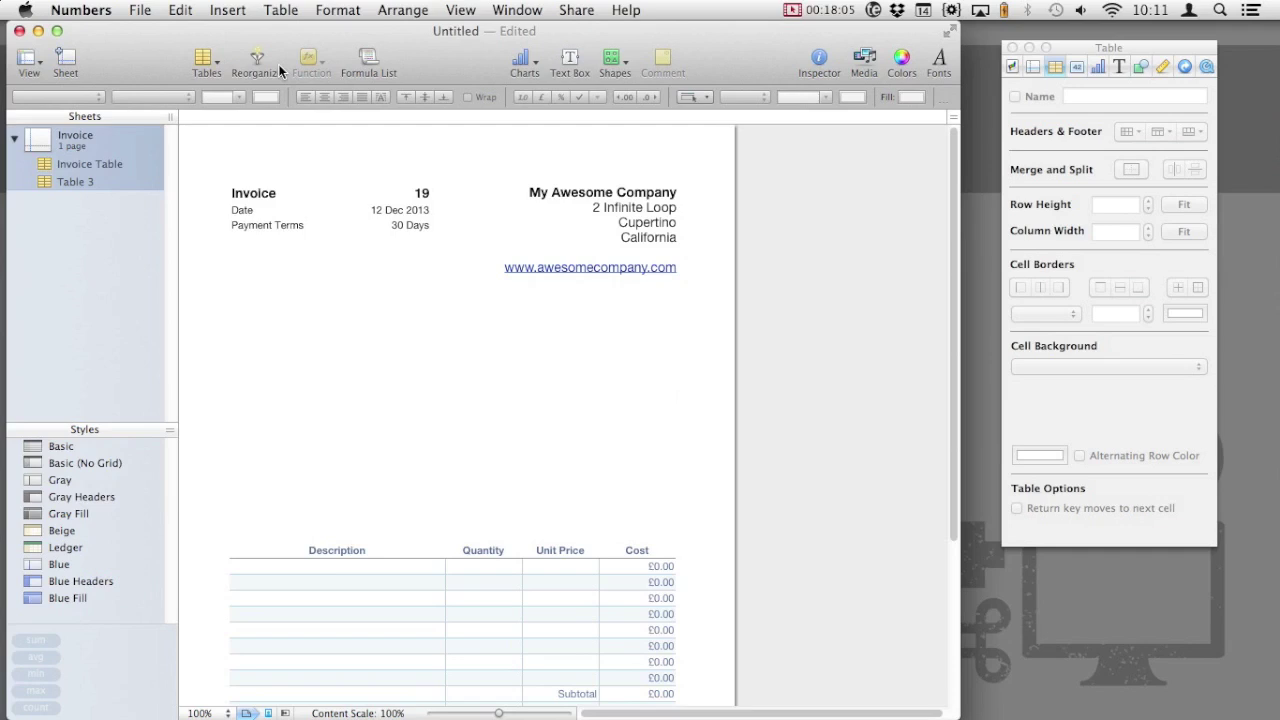
Insert a Plain table and place it below the invoice header
left_click(206, 62)
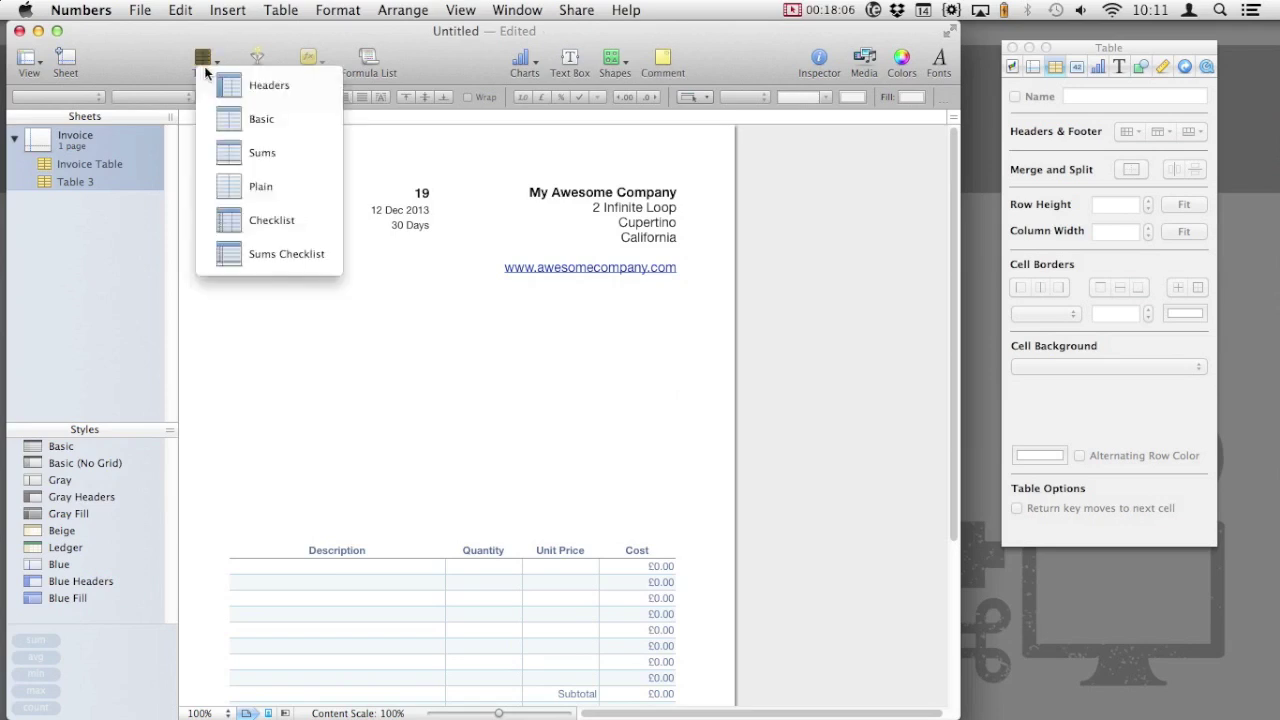
left_click(291, 180)
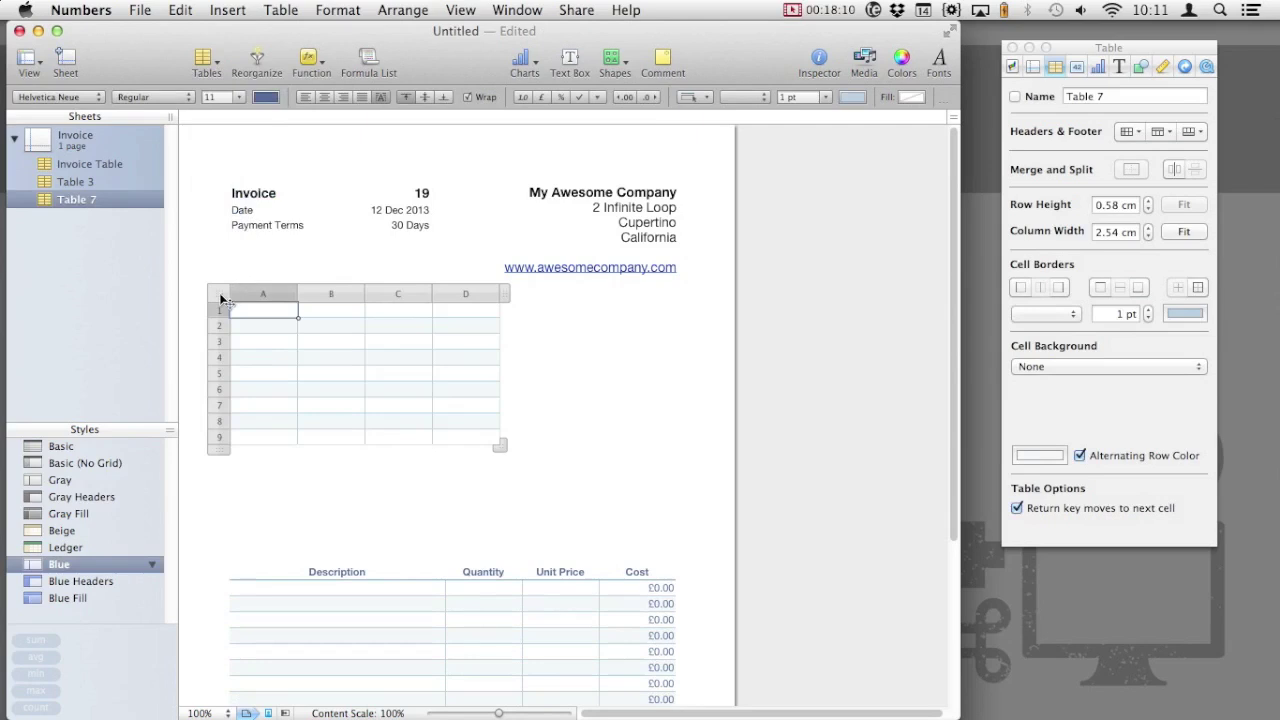
left_click_drag(220, 290, 284, 329)
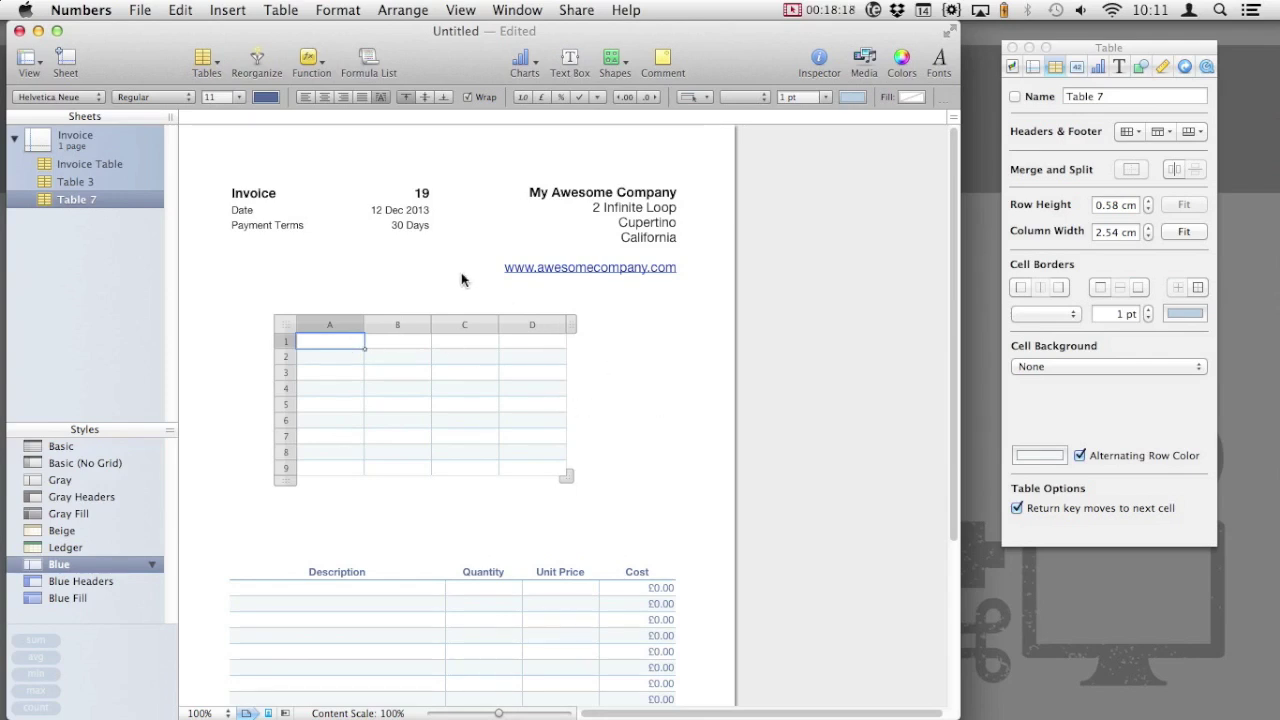
Make cell A1 of Table 7 a pop-up menu
left_click(409, 225)
left_click(438, 226)
left_click(366, 270)
left_click(351, 340)
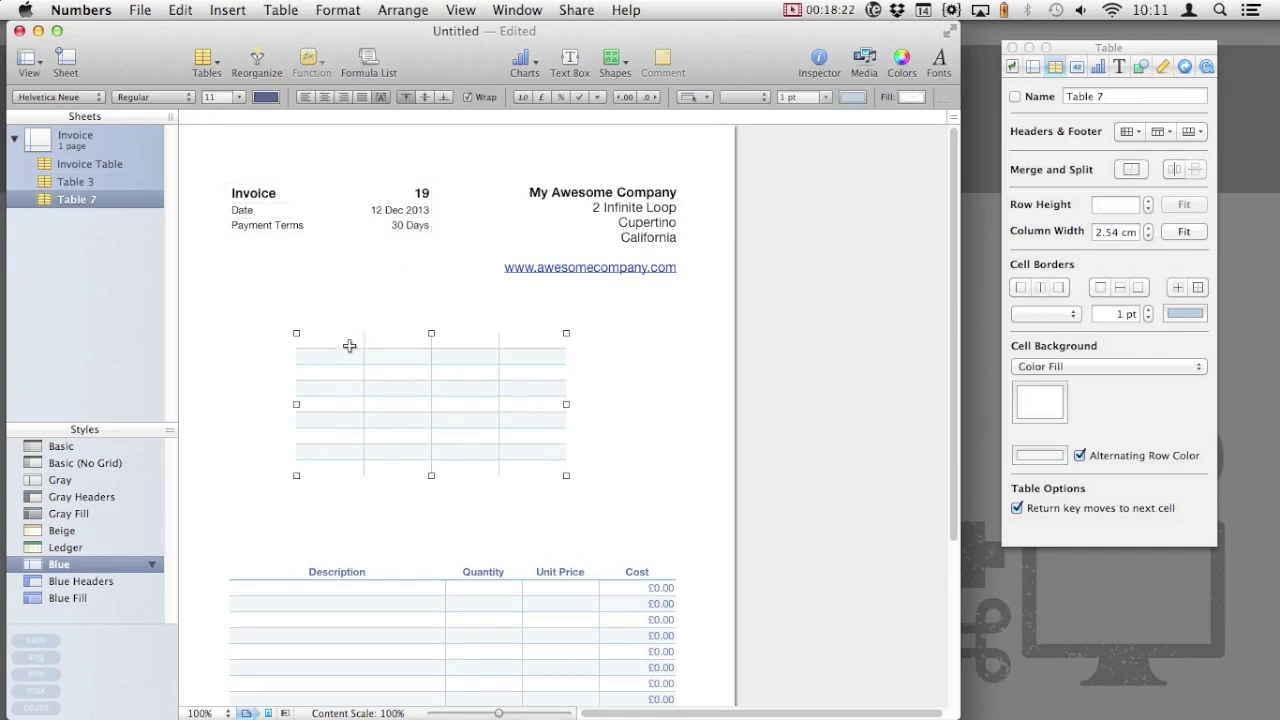
left_click(351, 340)
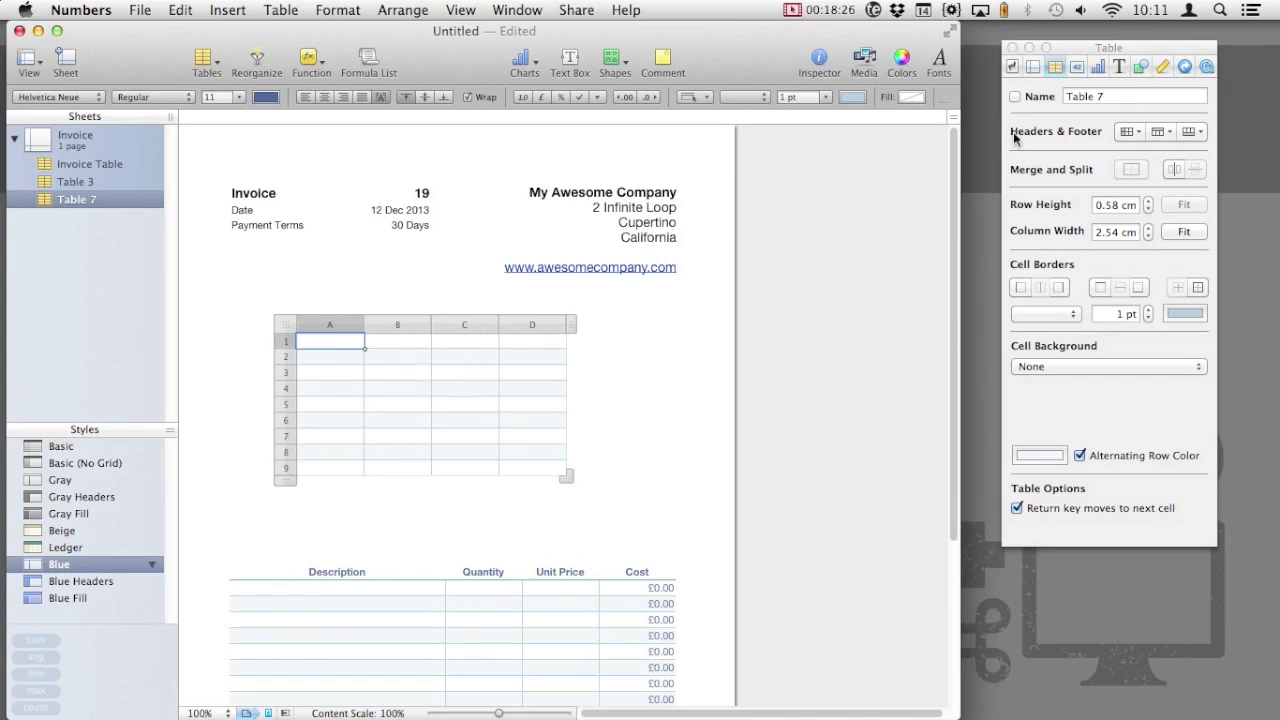
left_click(1078, 67)
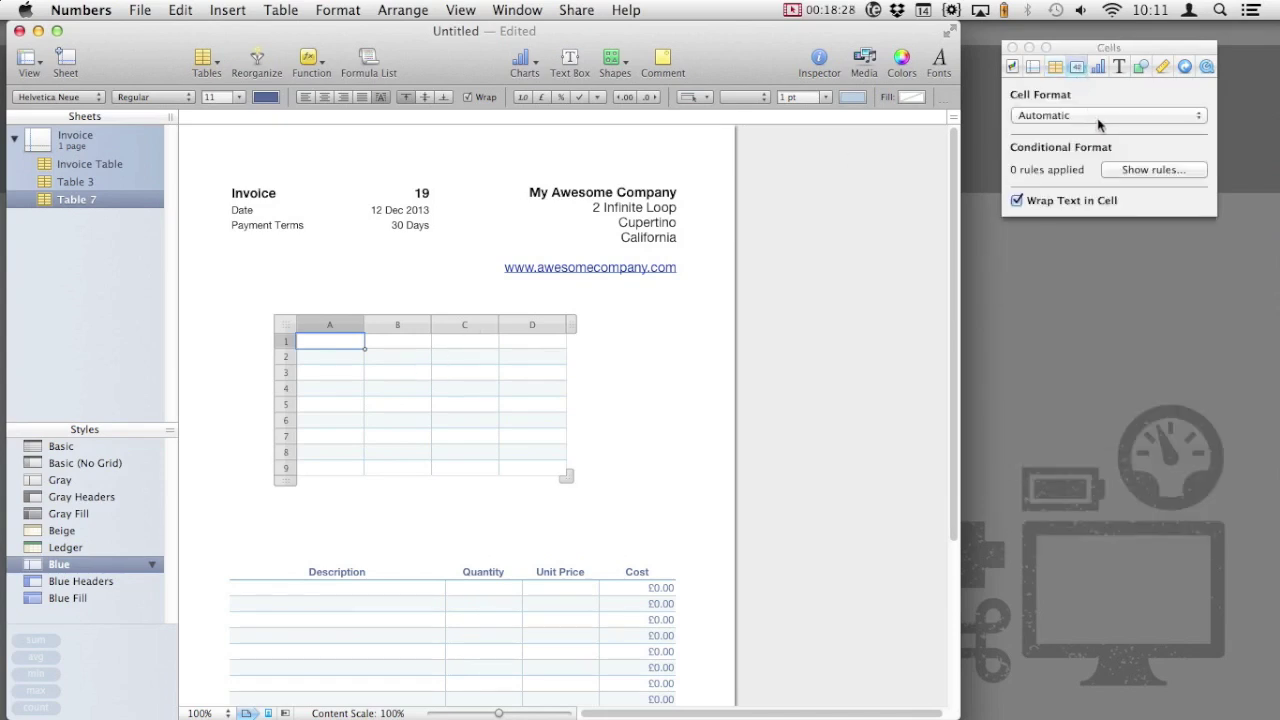
left_click(1100, 118)
left_click(1113, 342)
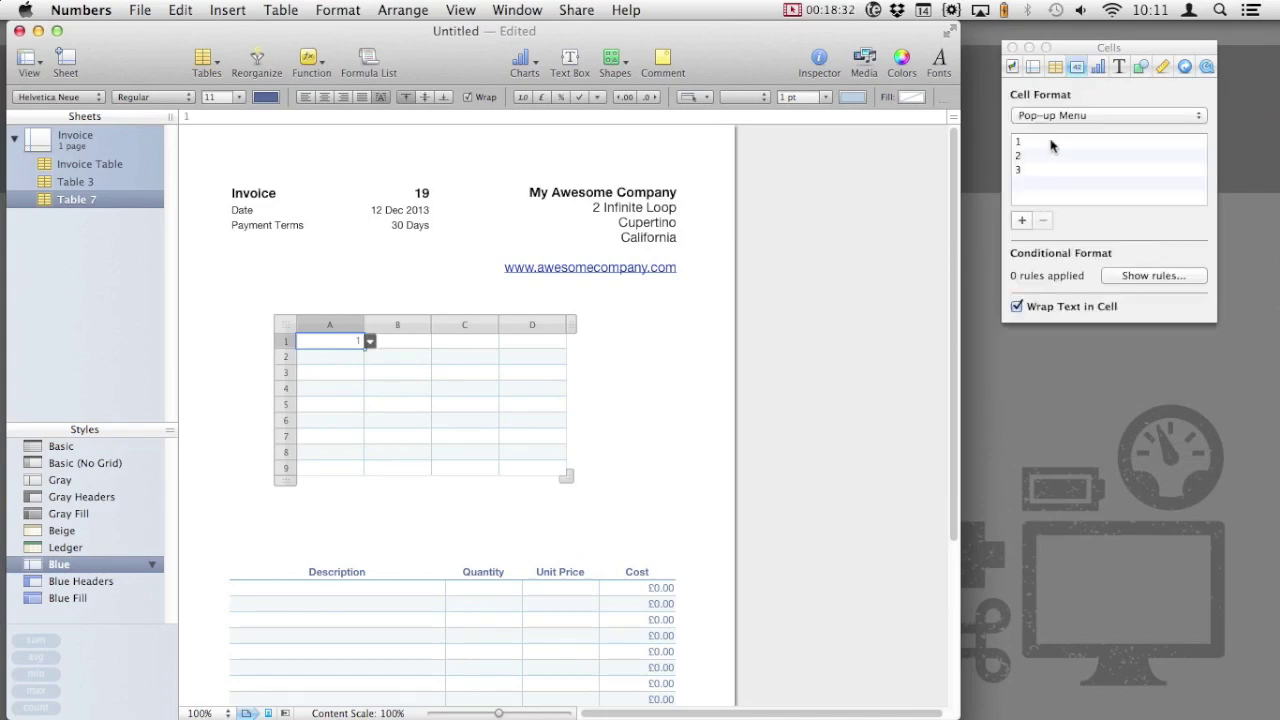
Reduce the pop-up to a single choice holding the customer's name
left_click(1056, 156)
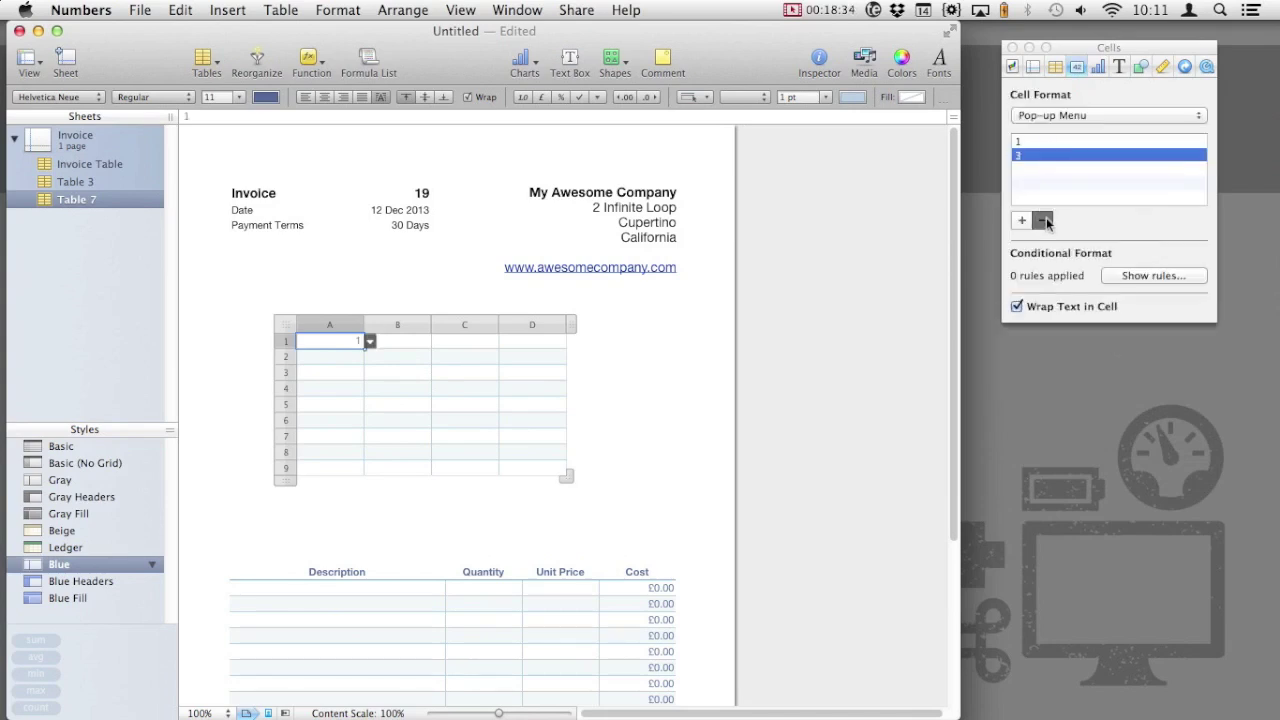
left_click(1046, 218)
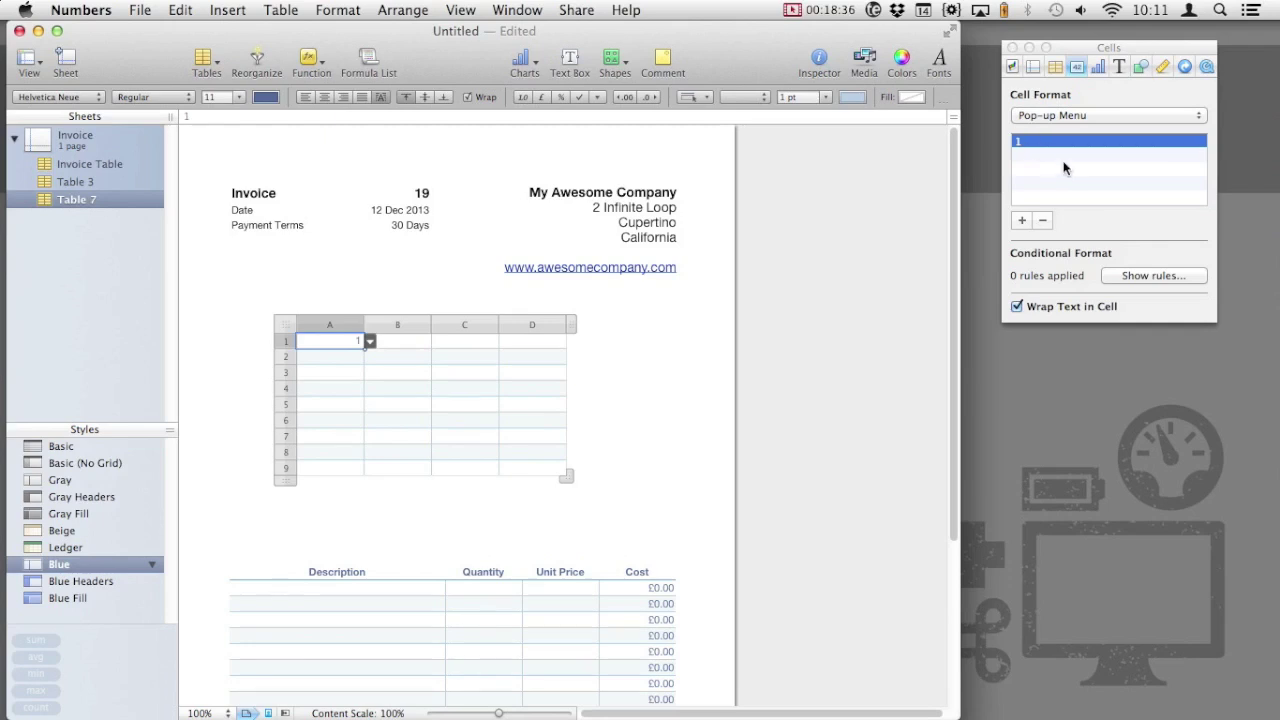
double_click(1020, 142)
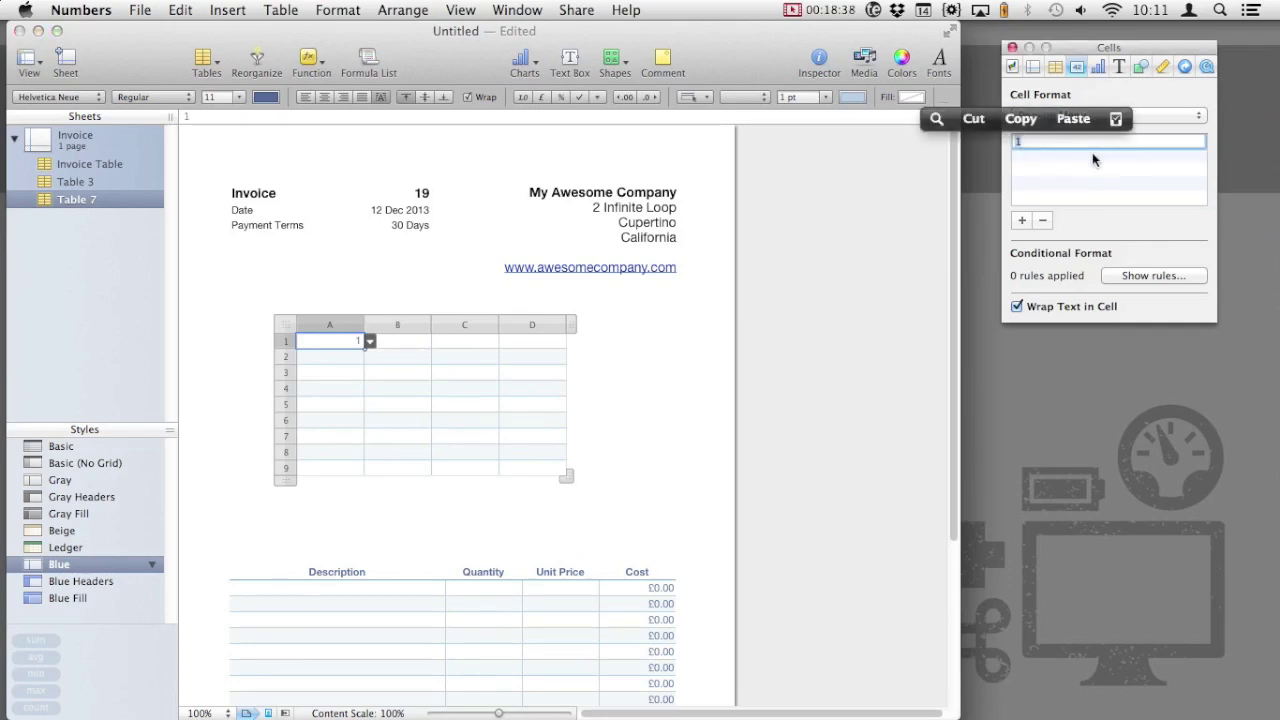
type("Johnny Appleseed")
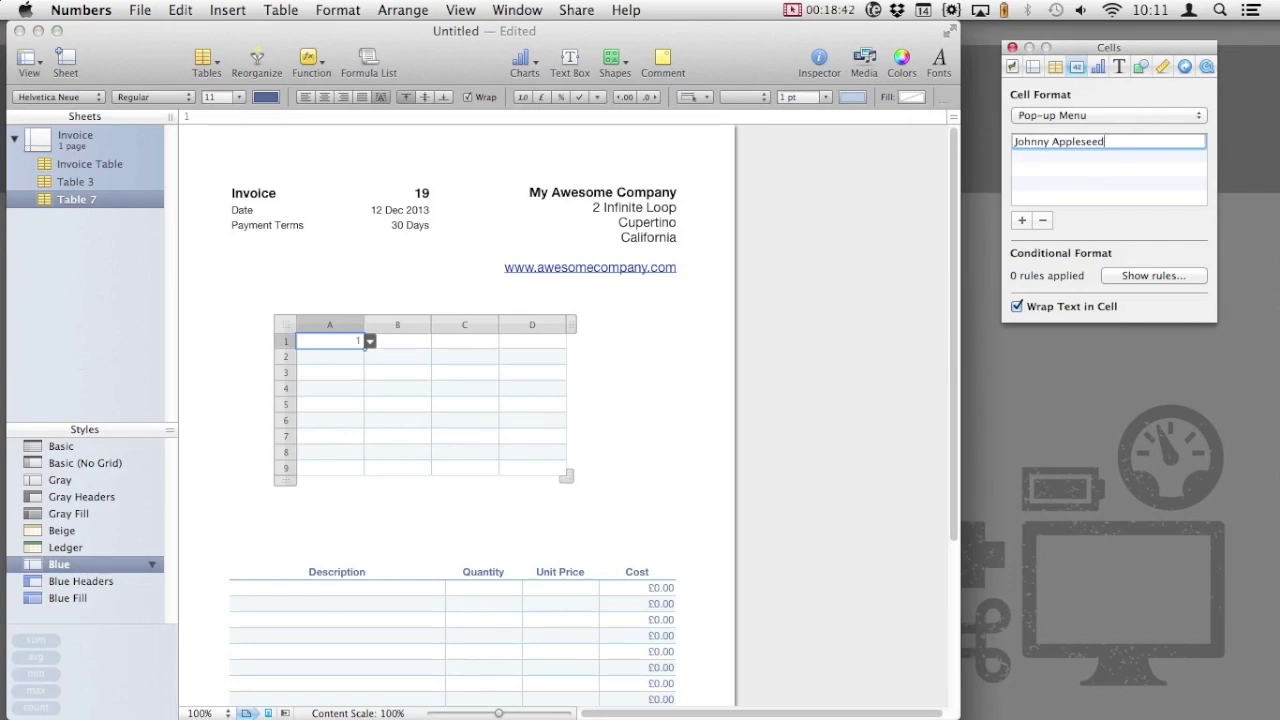
type(",")
key("Return")
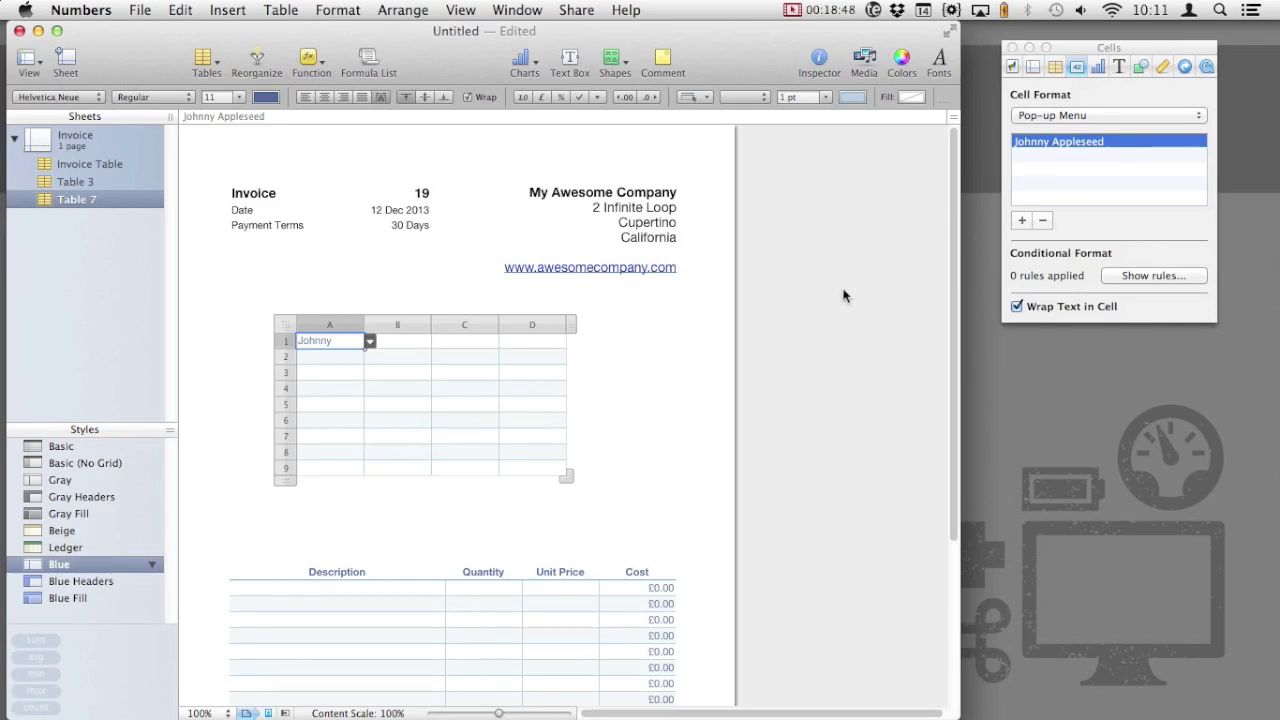
Align Table 7 with the invoice's left margin, then open the Applications folder in Finder
left_click(1089, 444)
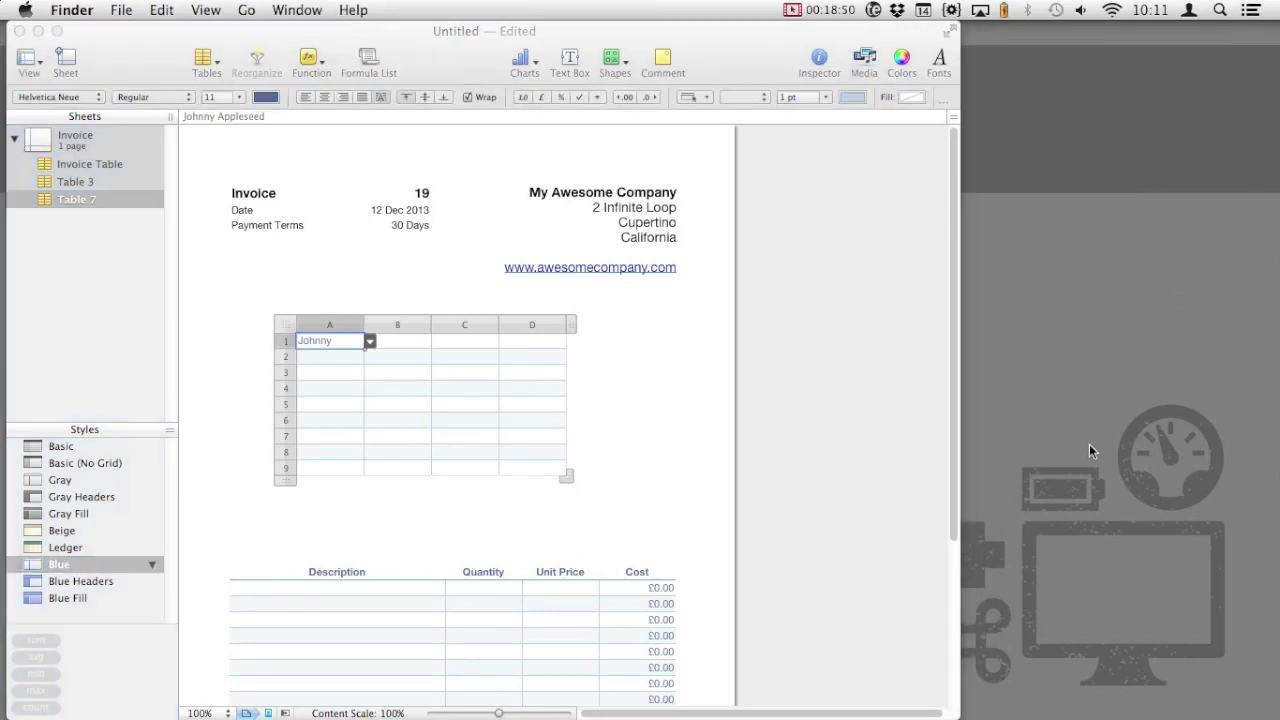
left_click(579, 213)
left_click(579, 216)
left_click(315, 347)
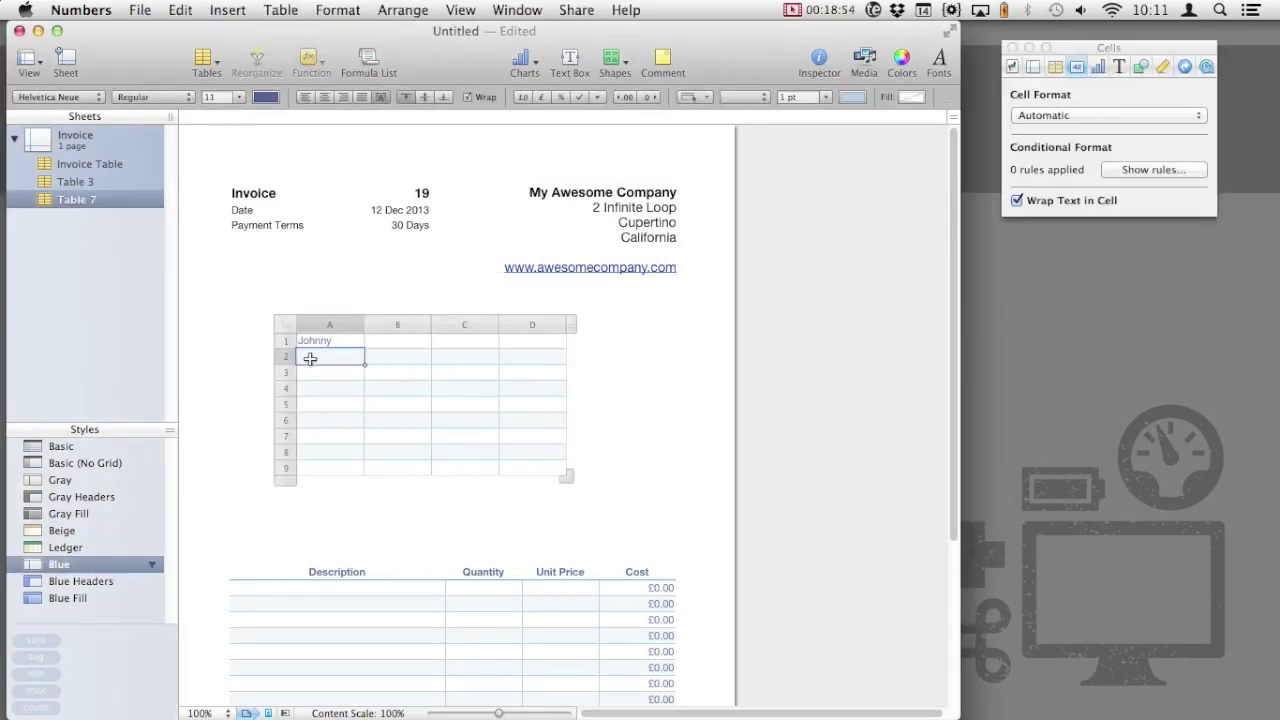
left_click_drag(283, 328, 213, 330)
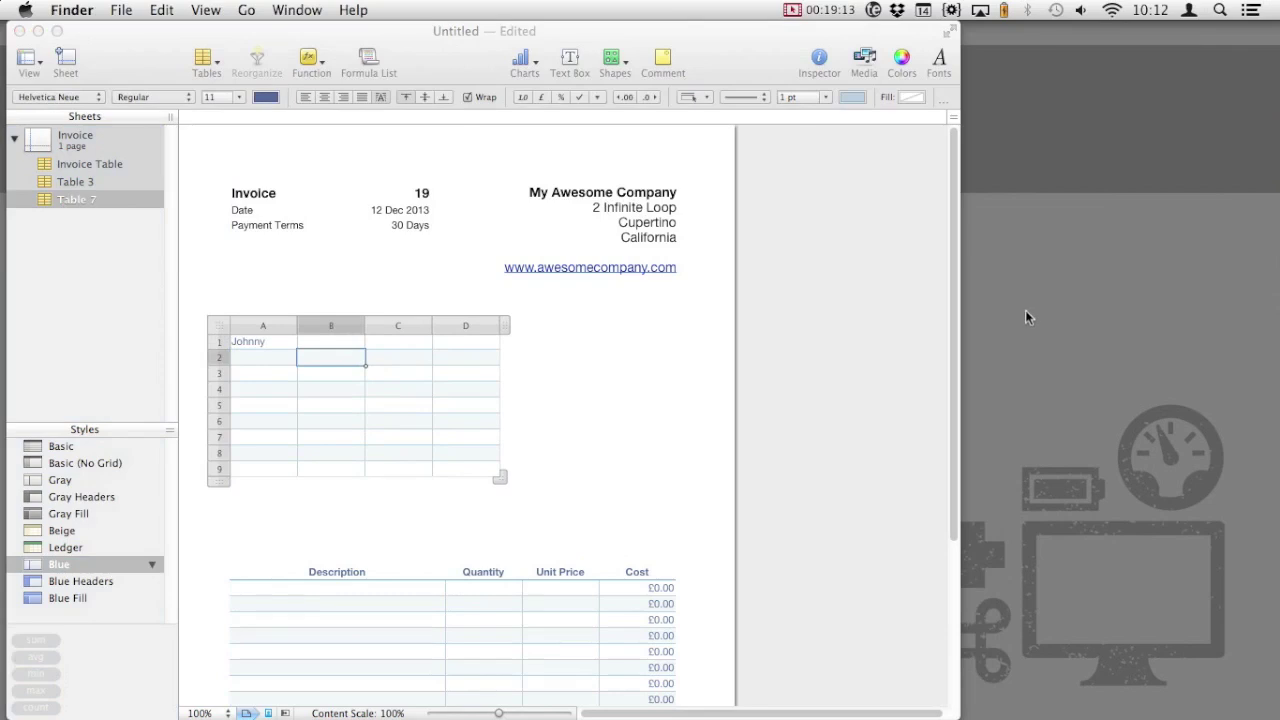
left_click(247, 10)
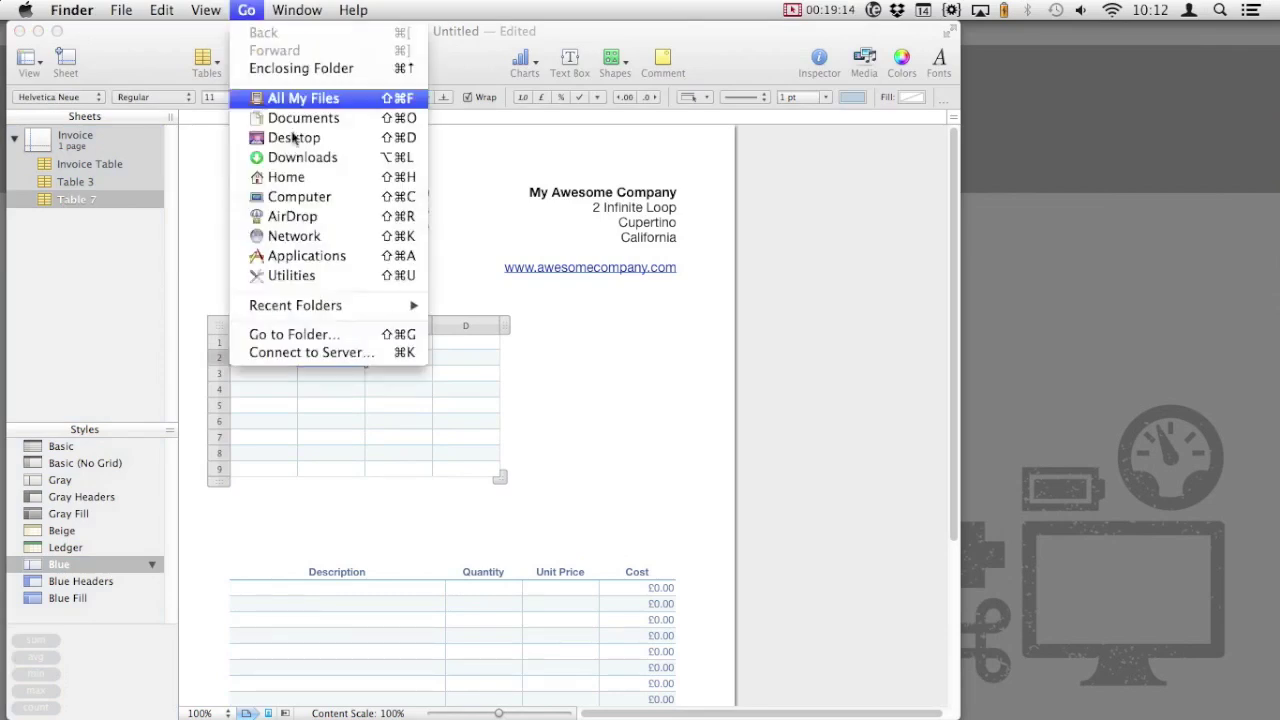
left_click(323, 258)
Launch TextEdit from Applications and start a new blank document
type("tex")
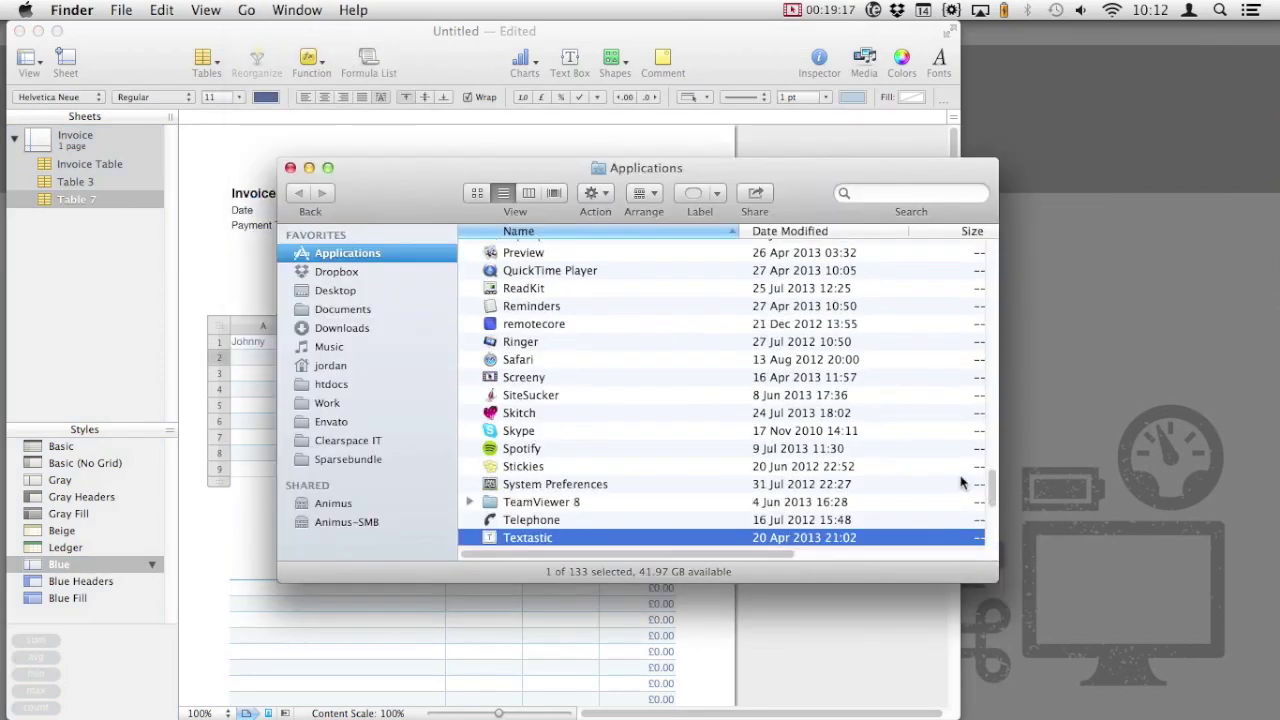
type("te")
key("super+o")
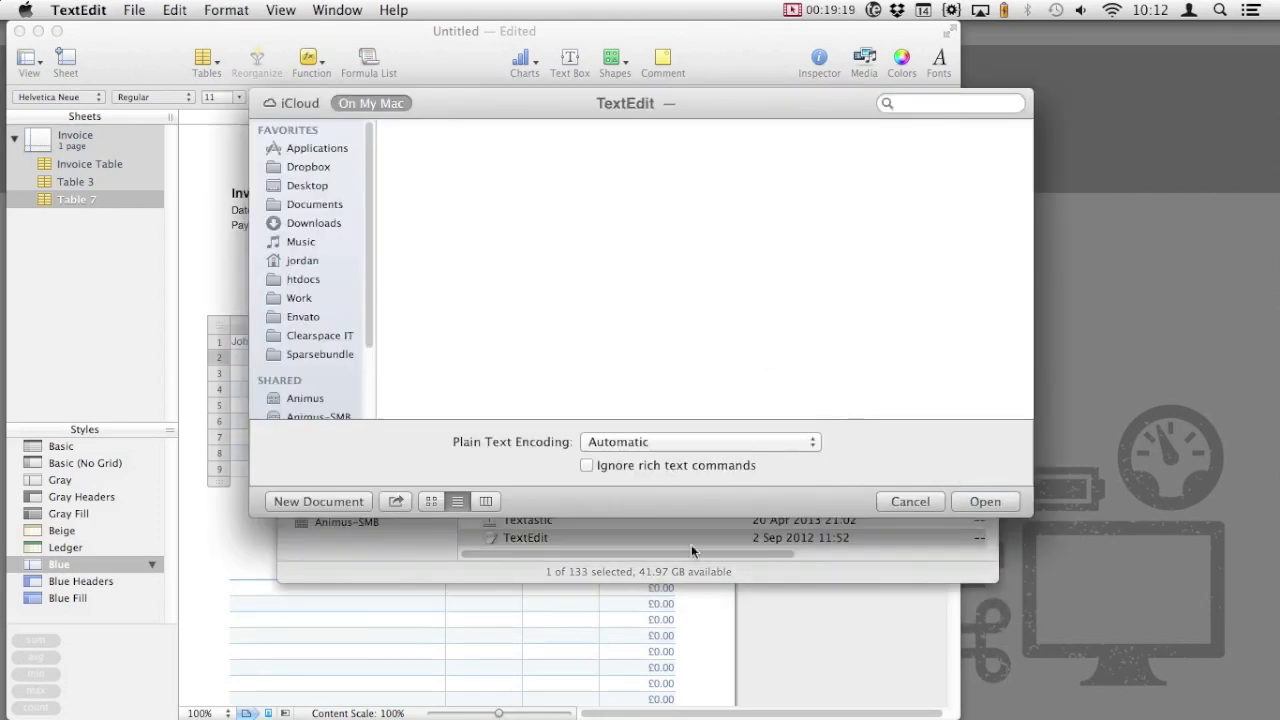
left_click(312, 500)
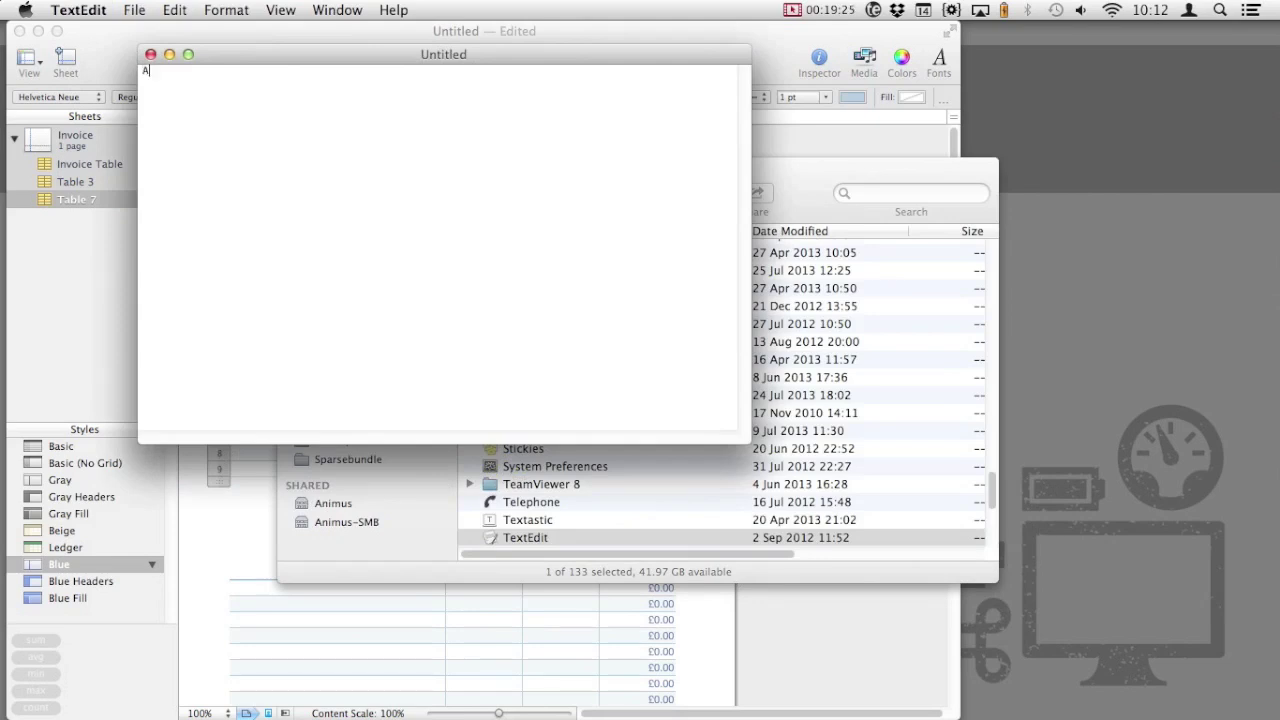
Type the client's company address, add an FAO contact line on top, and select the block
type("pple Inc ")
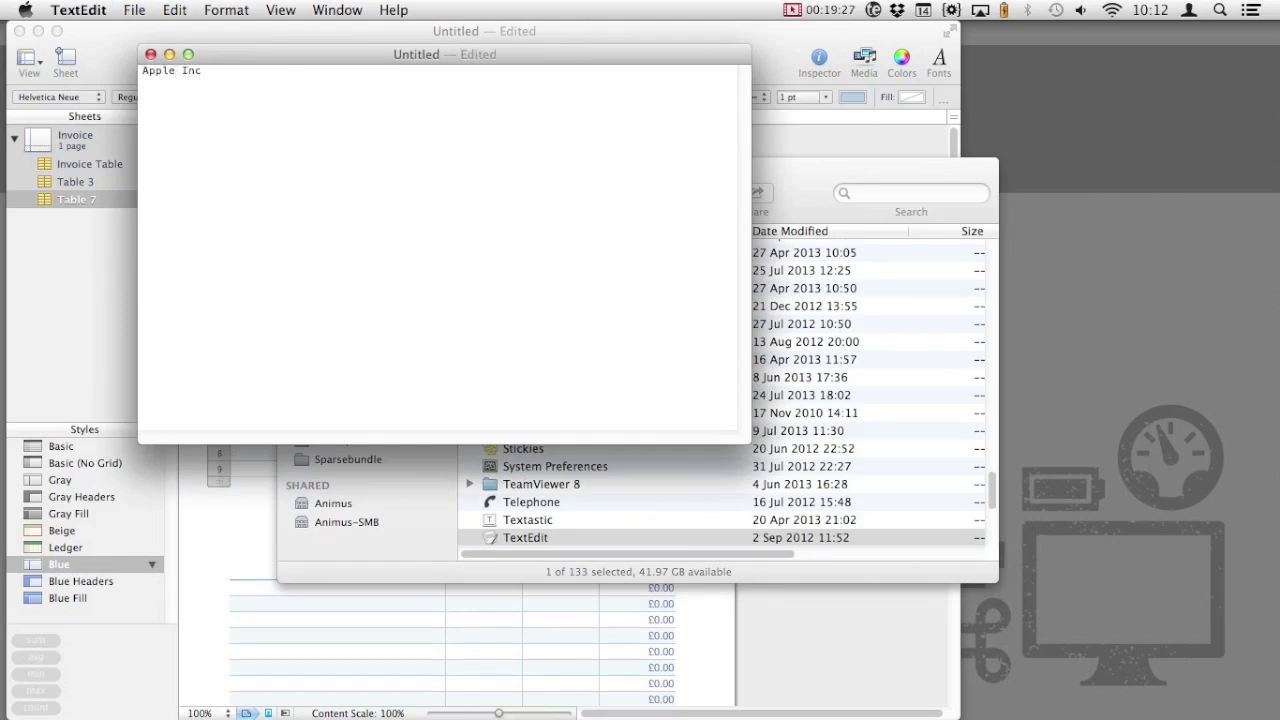
type("1 Infi")
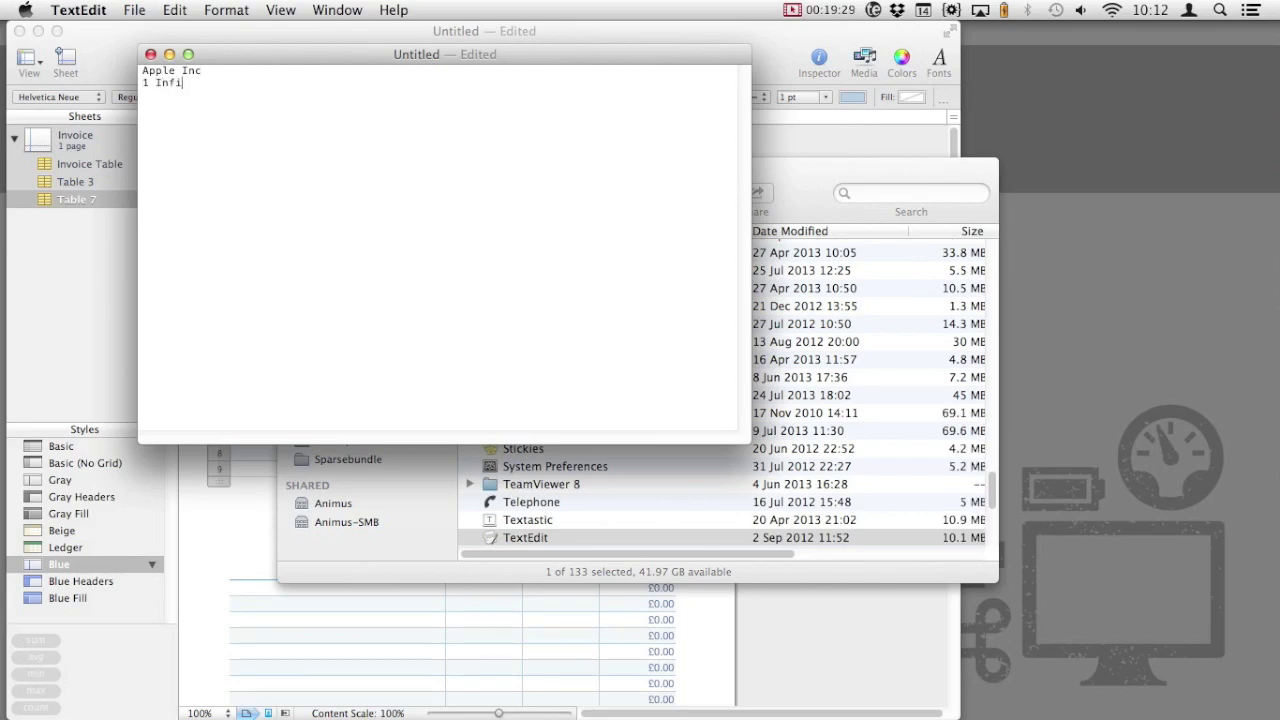
type("nite Loop Cupertin")
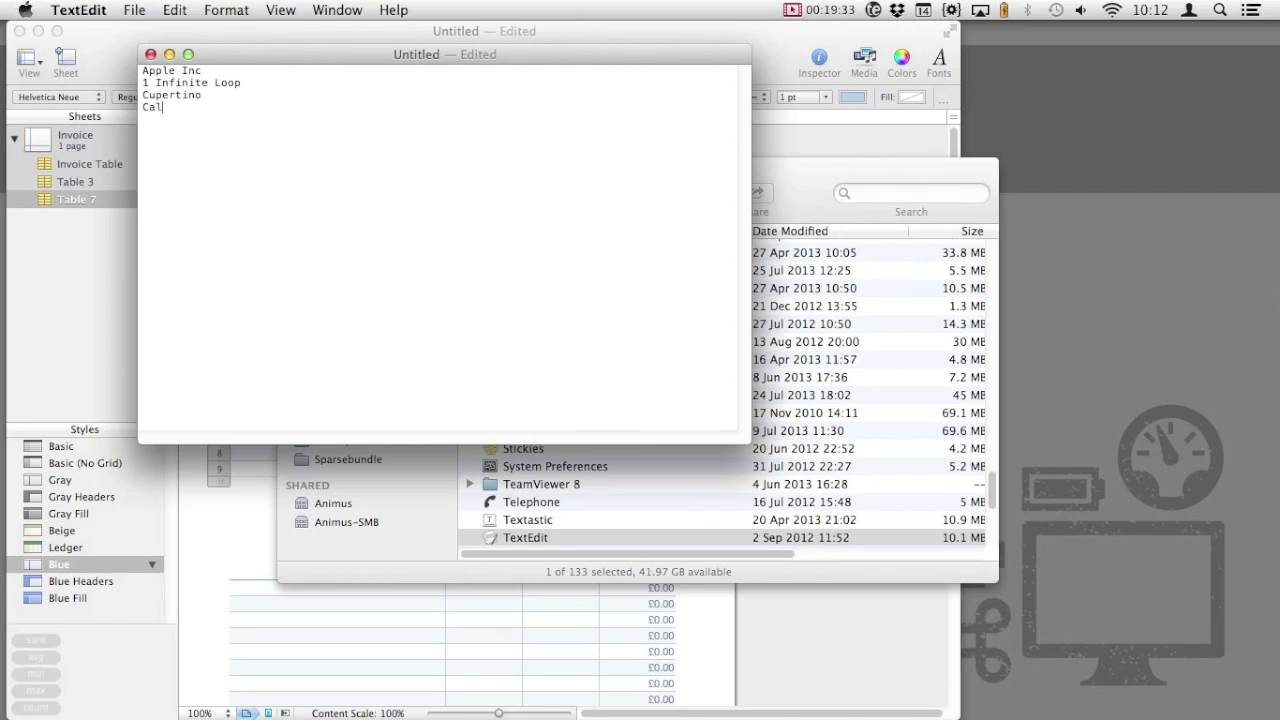
type("o")
key("Return")
type("Califor")
key("Return")
key("Return")
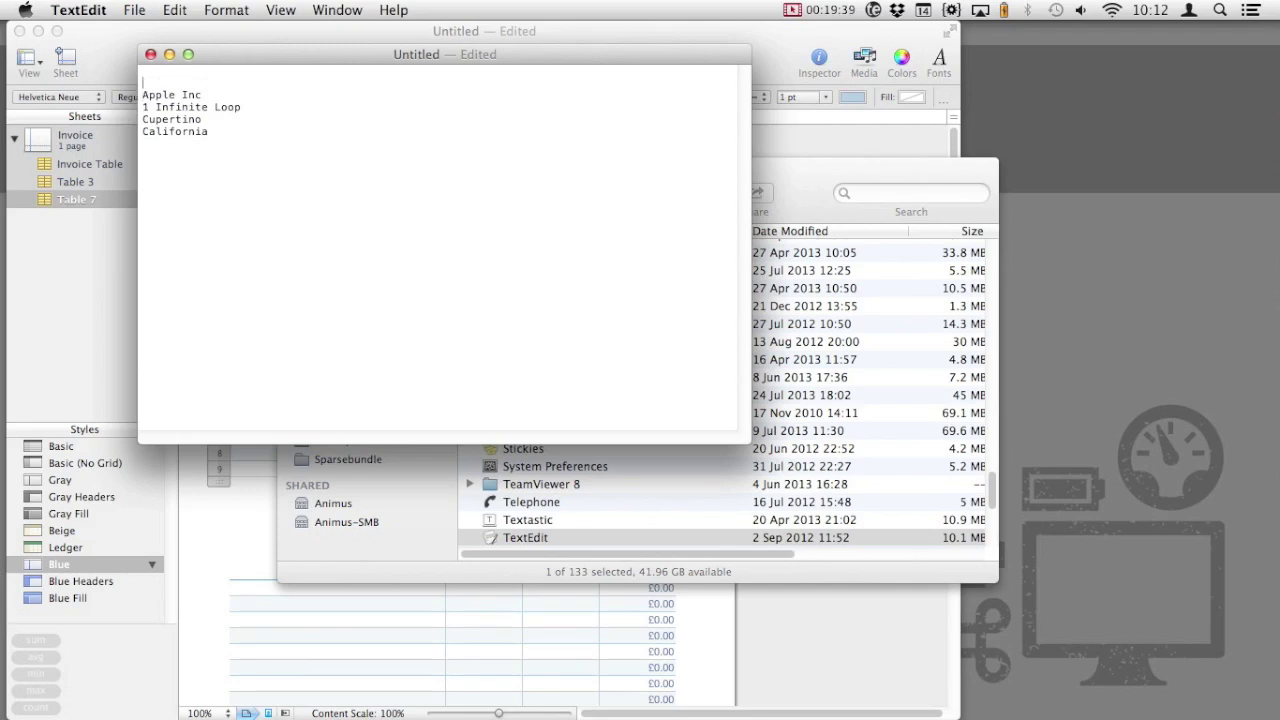
type("FAO: Johnny Appleseed")
scroll(472, 287, "down", 1)
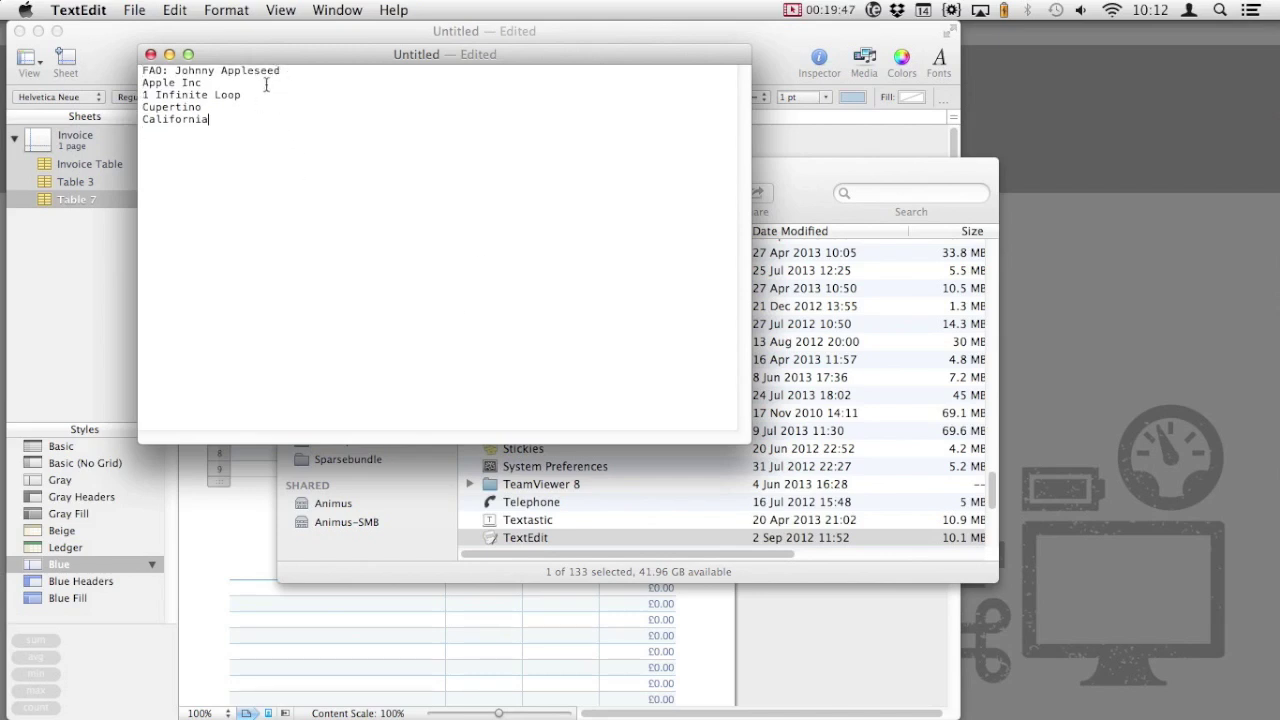
left_click_drag(232, 119, 156, 72)
Make Table 7's cell A1 a pop-up menu whose first item is the copied client address
key("super+c")
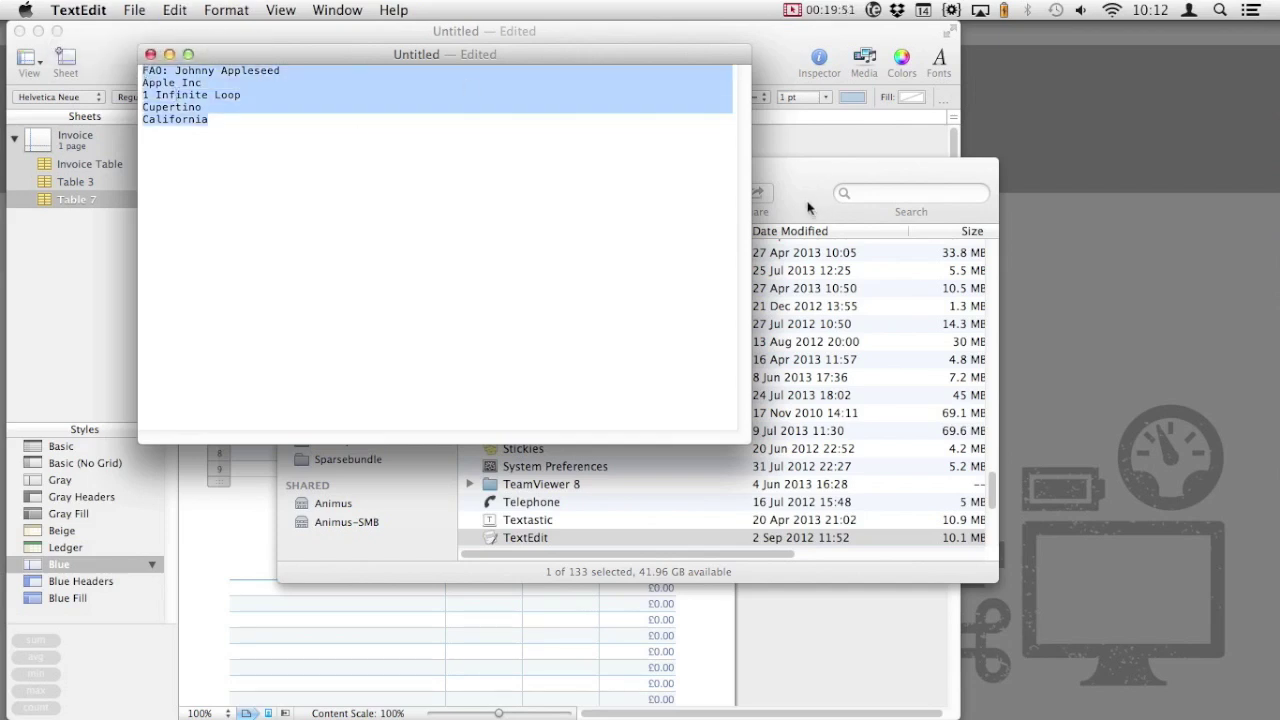
key("super+h")
left_click(330, 357)
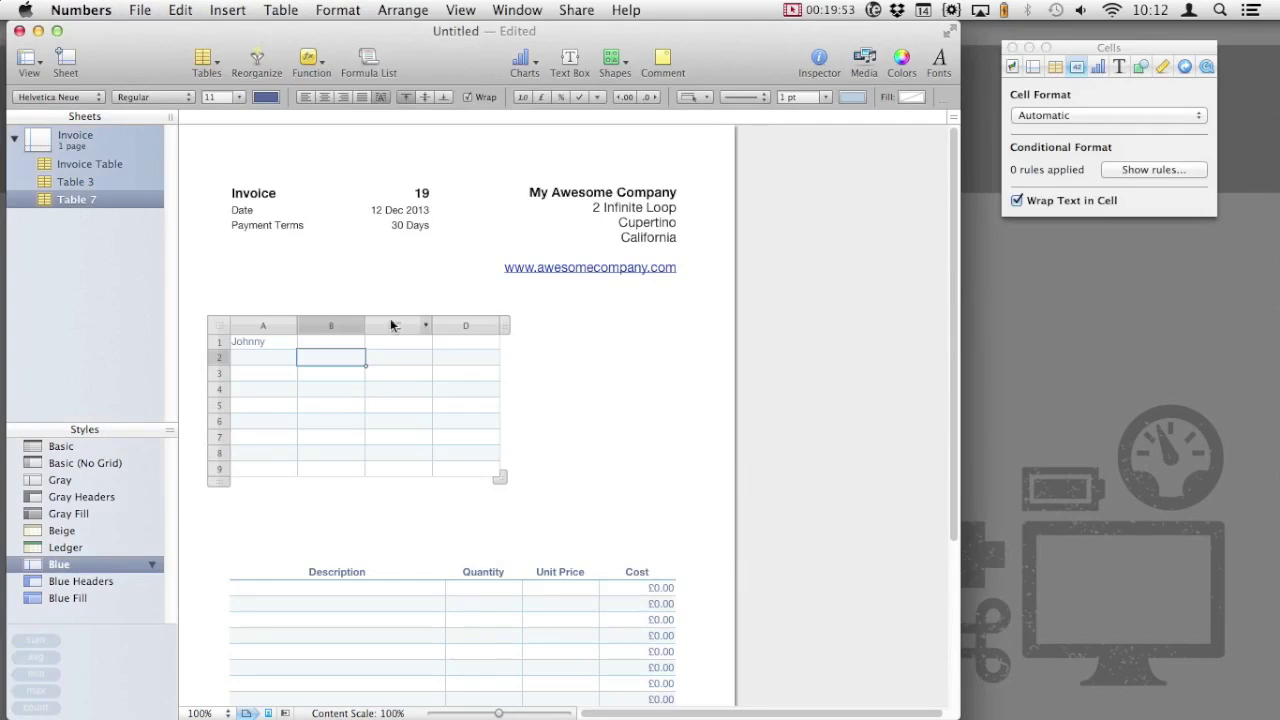
left_click(272, 342)
left_click(1092, 144)
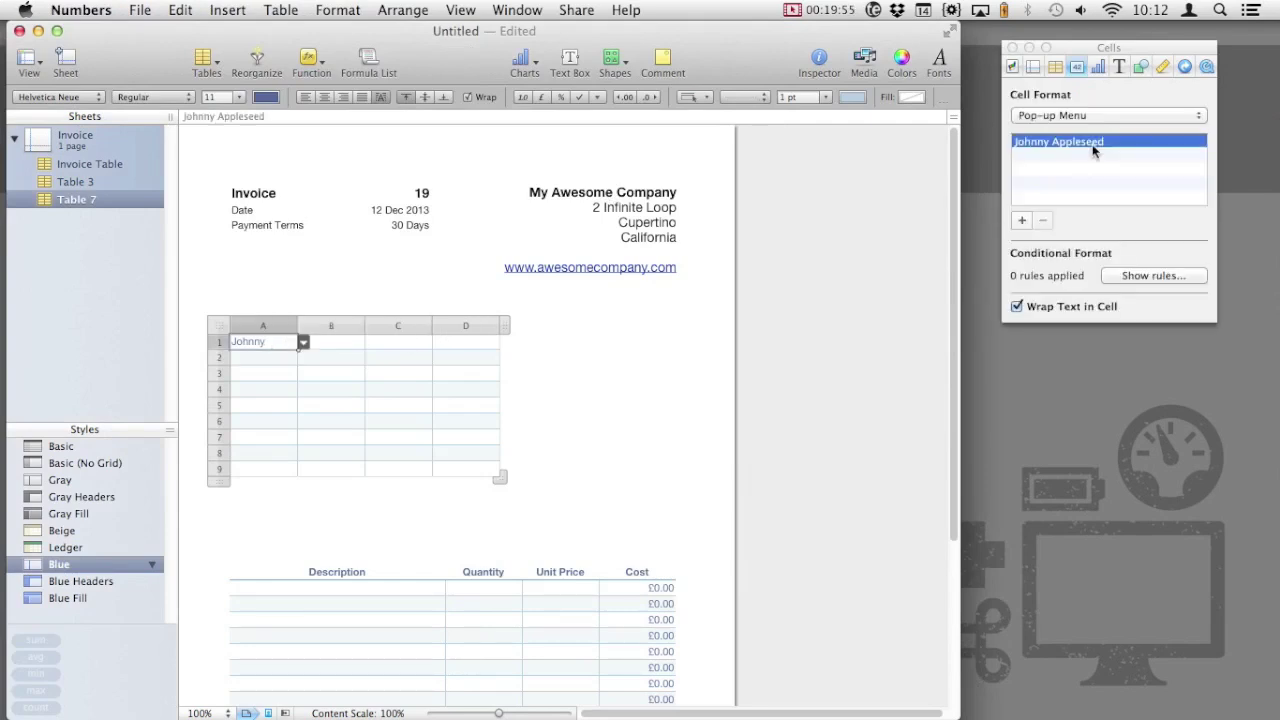
left_click(1061, 141)
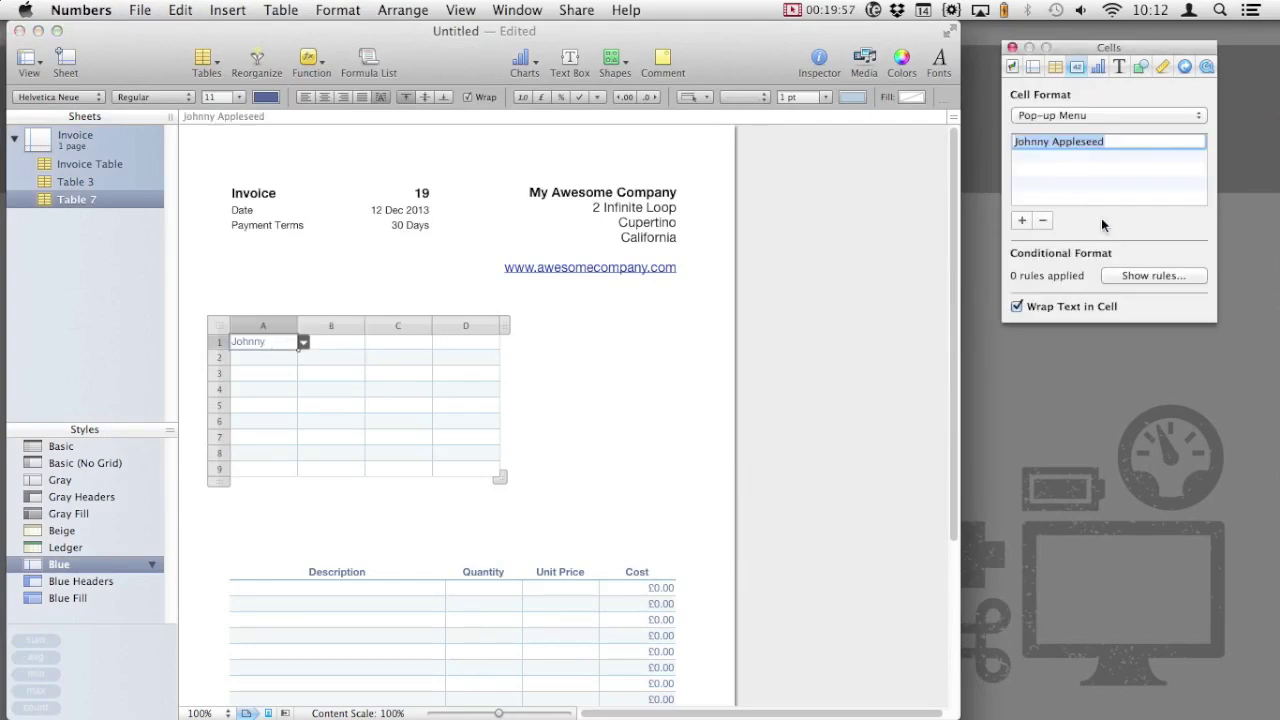
key("super+v")
key("super+v")
key("Return")
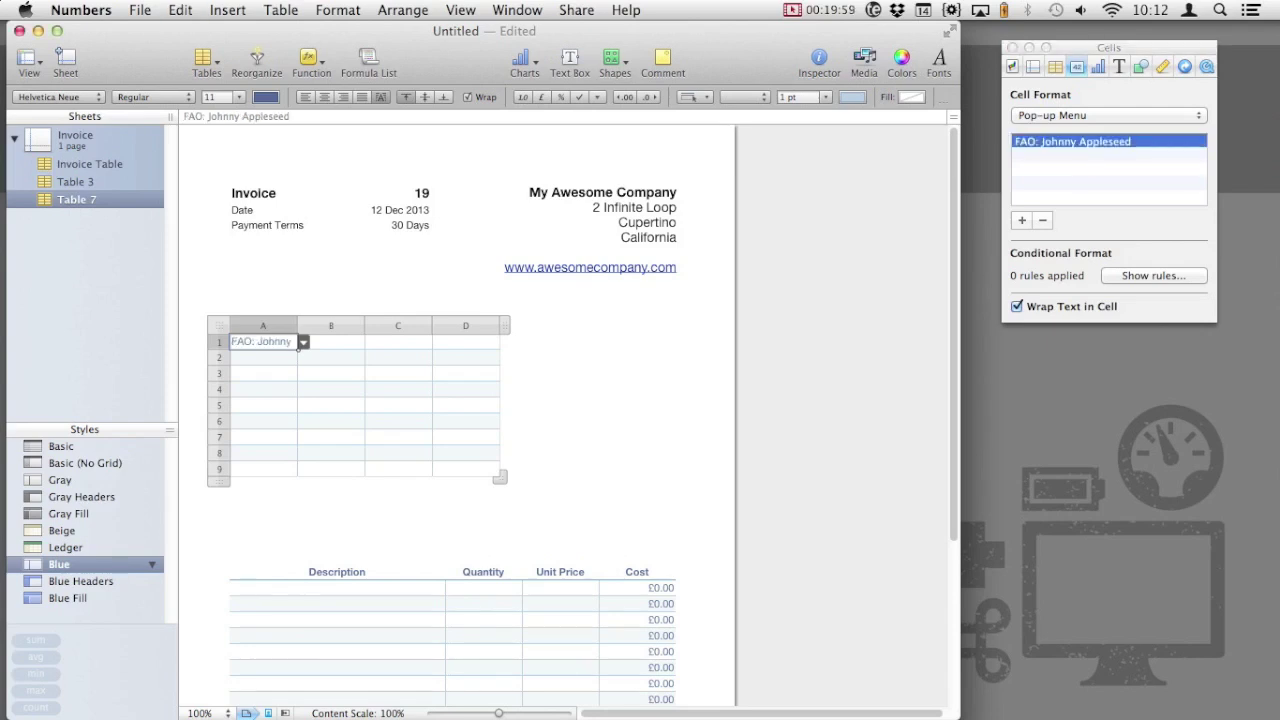
Widen column A, heighten row 1 and trim Table 7 down to a single cell
left_click_drag(298, 326, 389, 326)
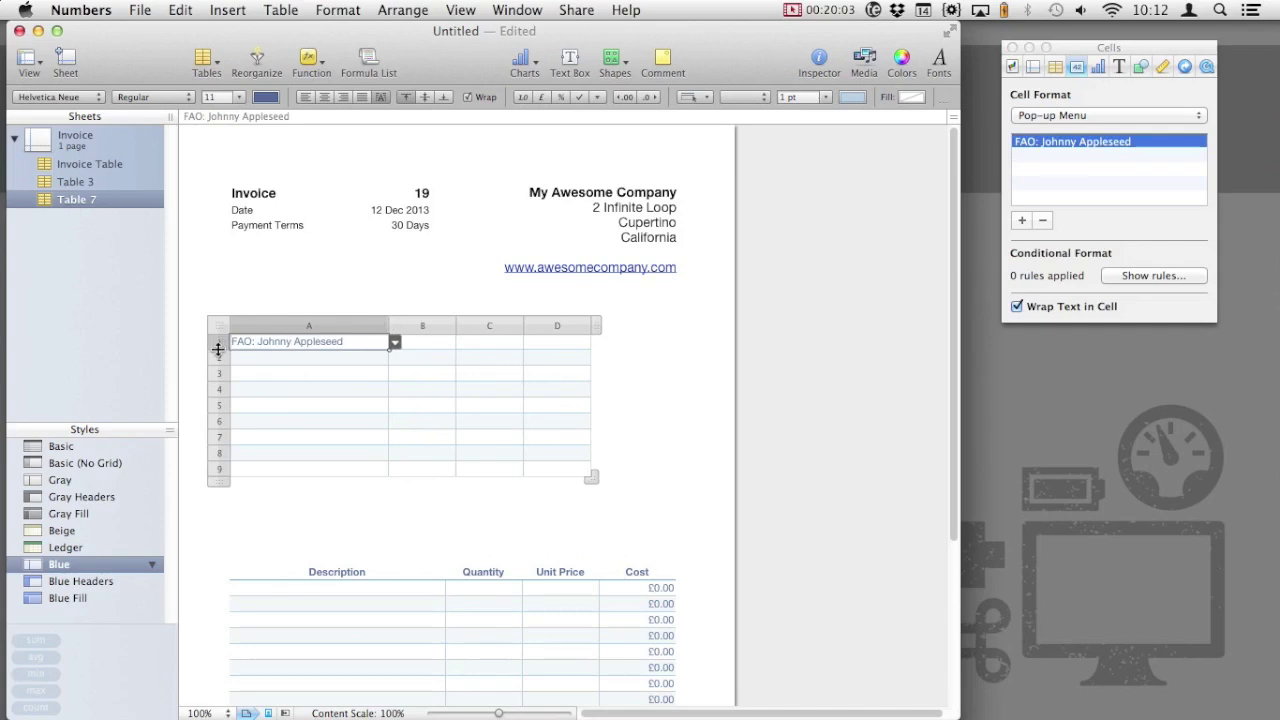
left_click_drag(218, 349, 218, 404)
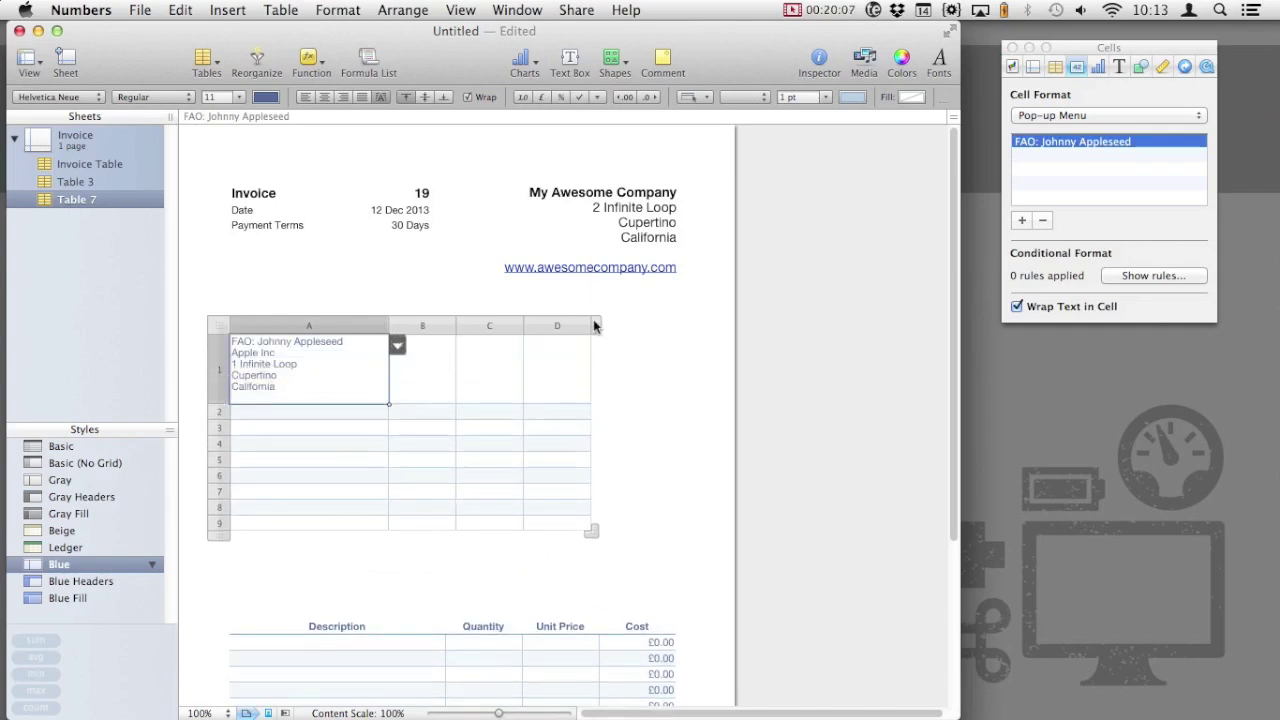
left_click_drag(597, 331, 392, 343)
left_click_drag(218, 541, 215, 404)
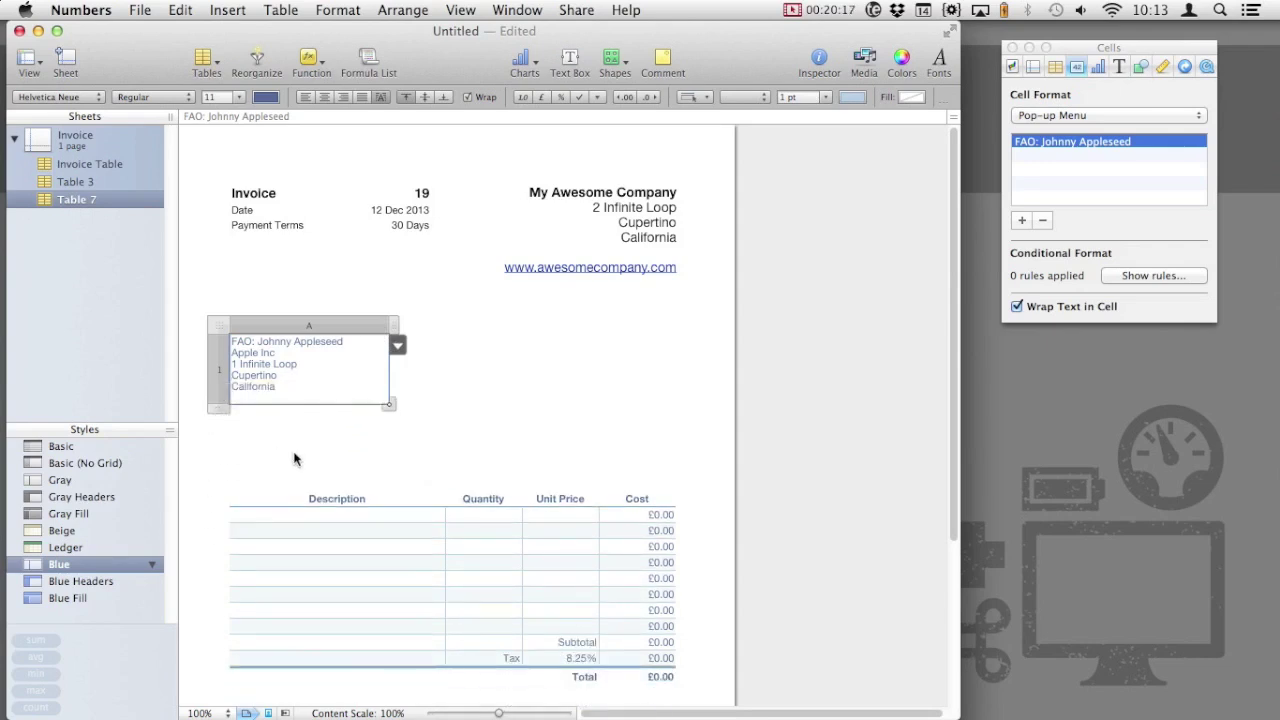
key("super+Tab")
Add the Smith Designs and ACME Manufacturing FAO address blocks to the note and copy the Smith Designs block
left_click(746, 345)
left_click_drag(442, 54, 797, 92)
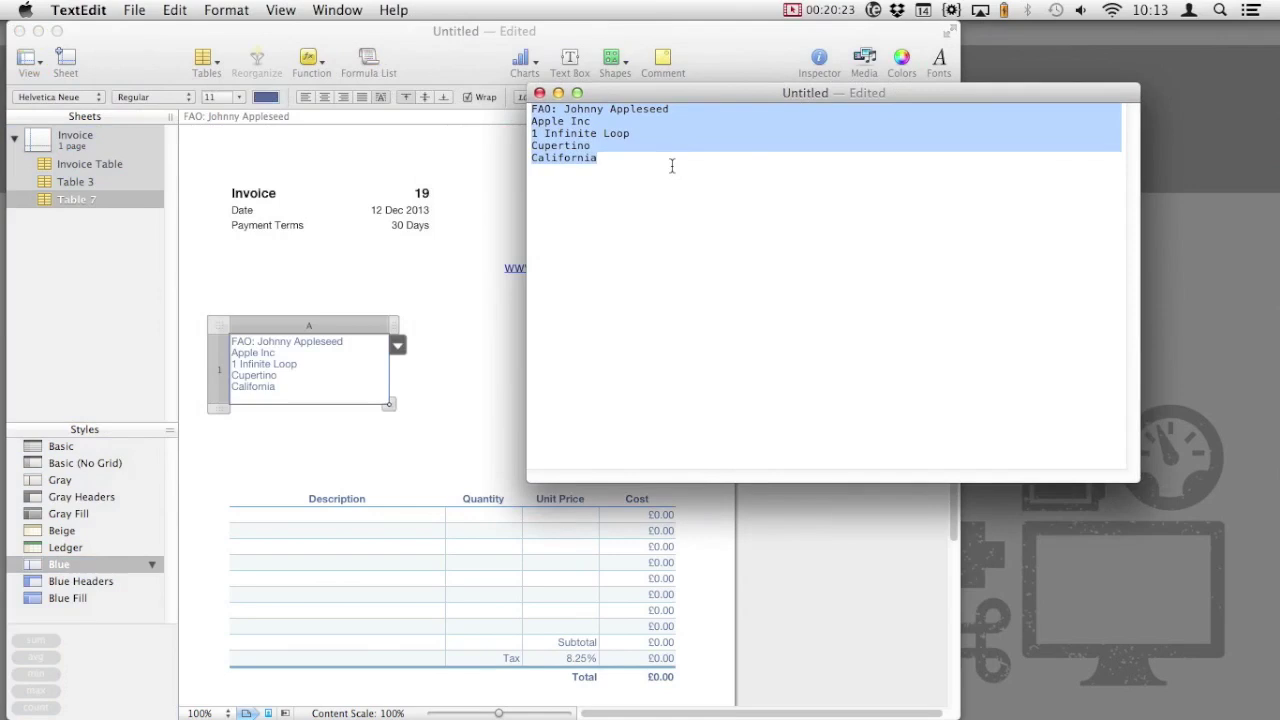
key("super+Down")
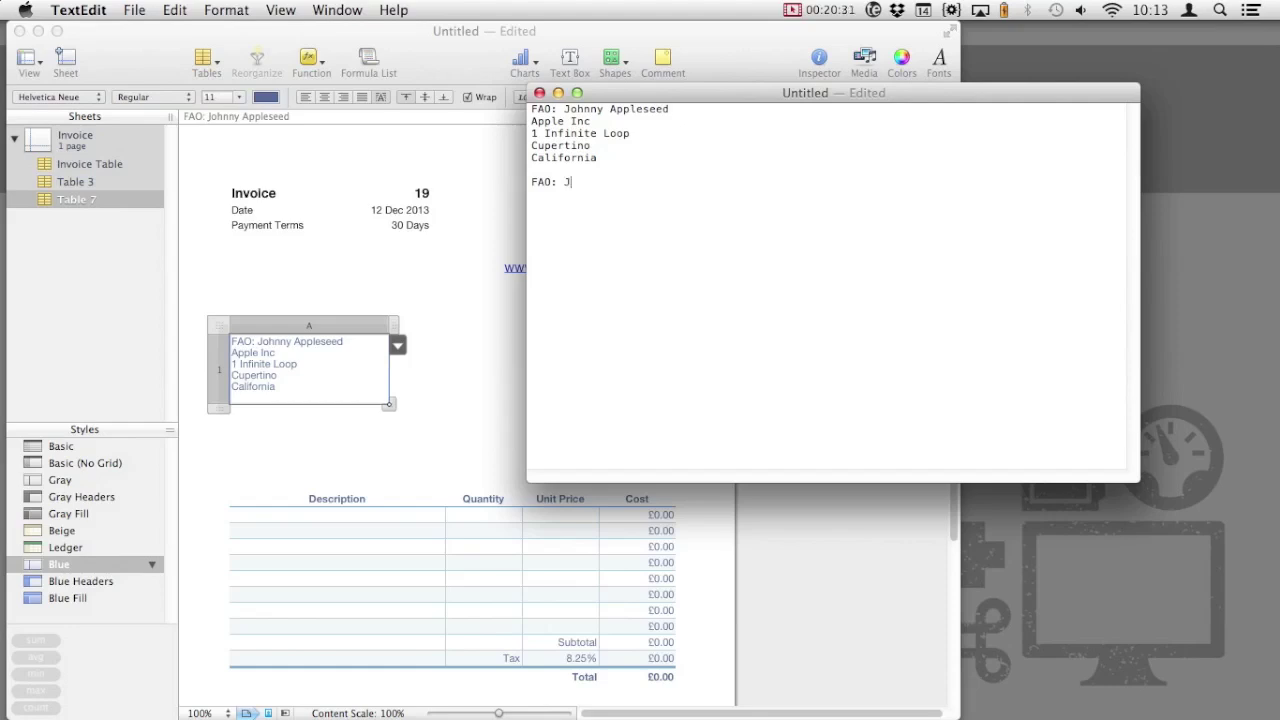
type("Smith Designs 3 Infinite Loop Cupertino California  FAO: Tom Jones ACME Manufacturing 134 Good Street New York City New York")
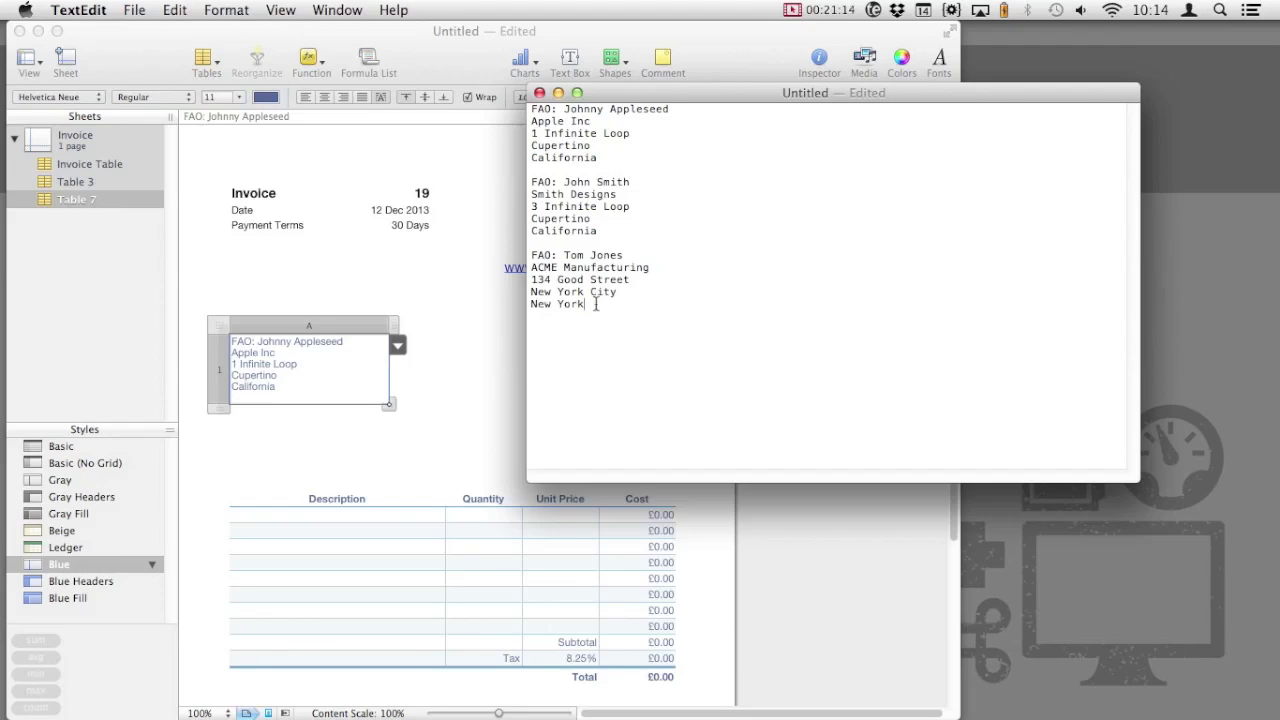
left_click_drag(604, 230, 529, 181)
key("super+c")
Add the Smith Designs address as the address cell's second pop-up item
left_click(444, 397)
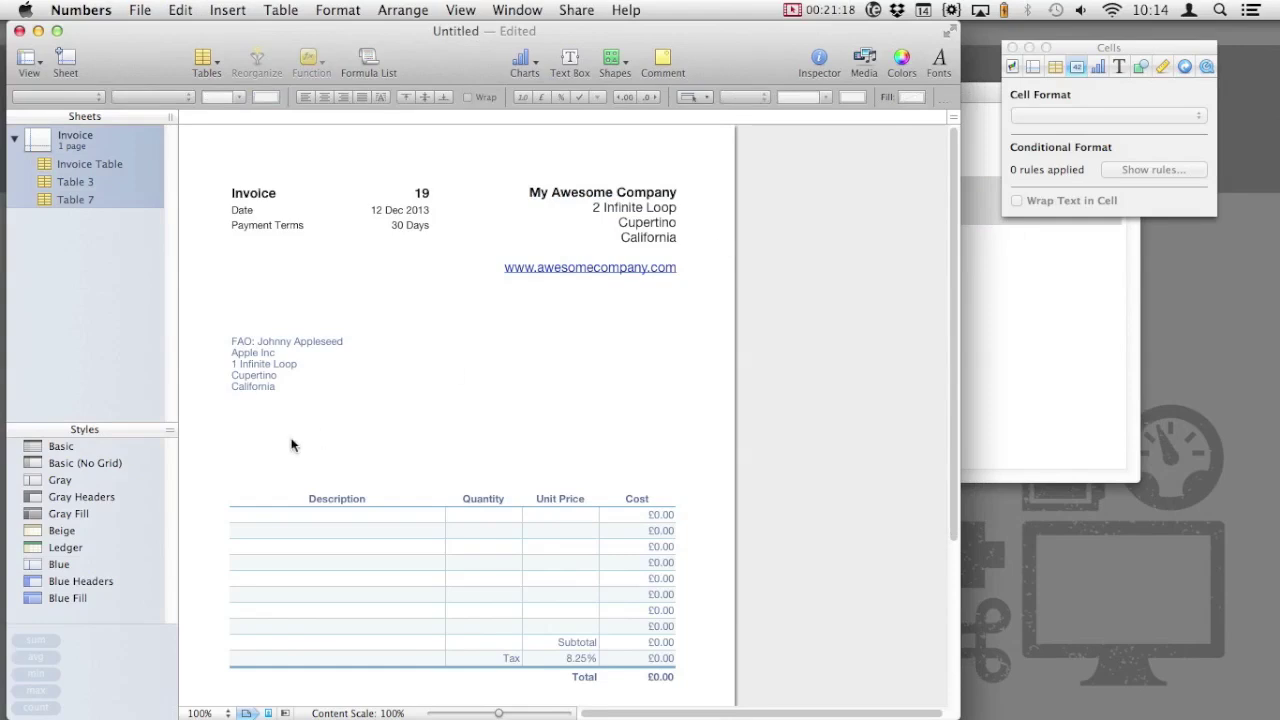
left_click(289, 343)
left_click(1022, 220)
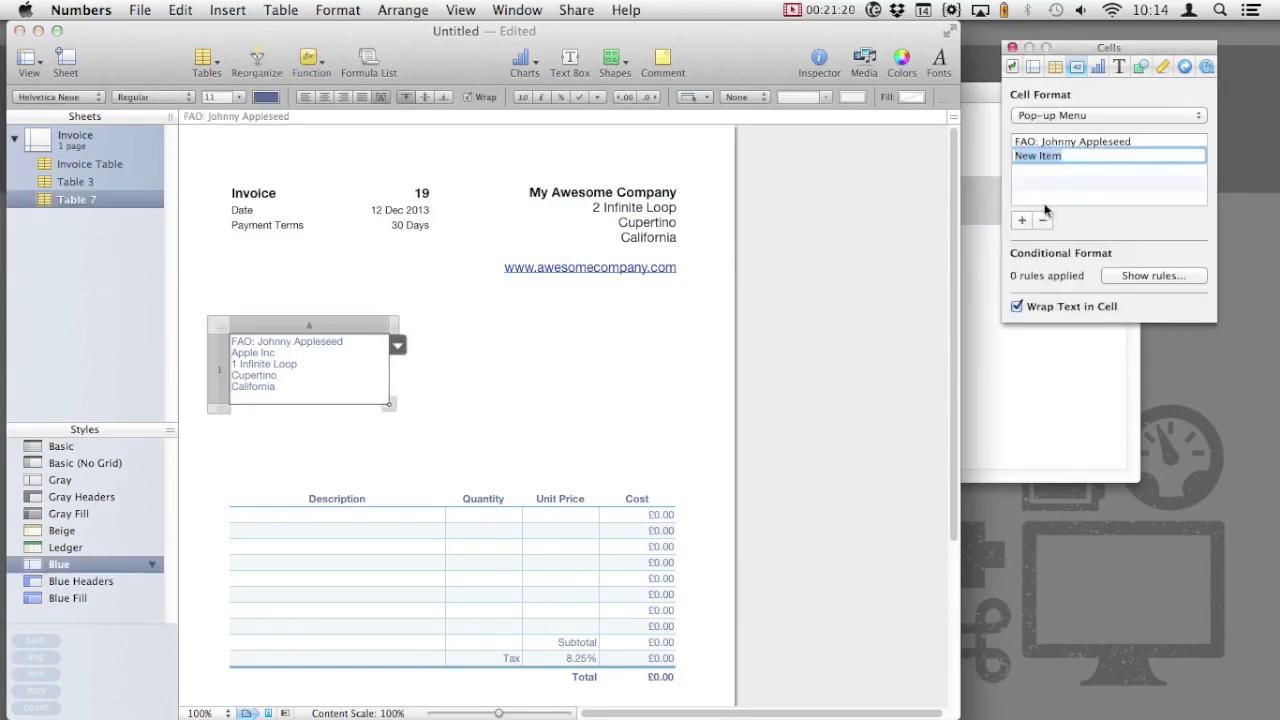
type("California")
key("Return")
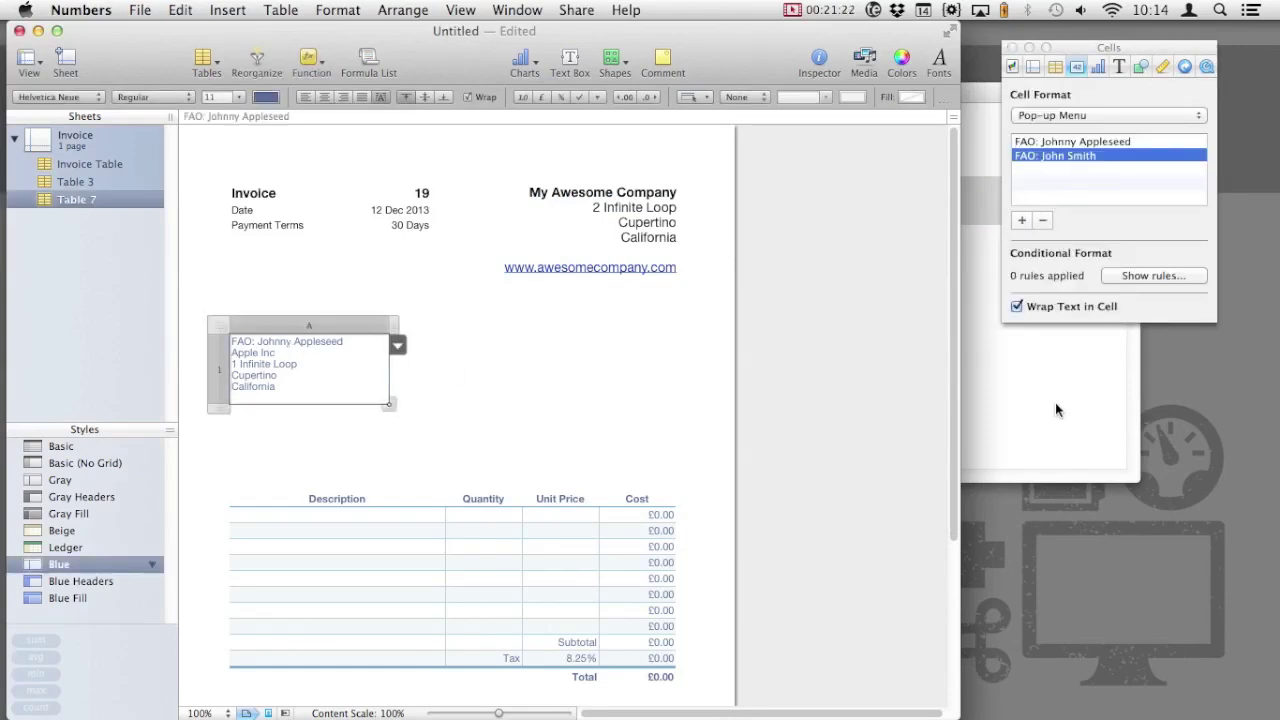
Copy the ACME Manufacturing address from the note and add it as the third pop-up item
left_click(1036, 404)
left_click(605, 310)
left_click_drag(605, 310, 531, 255)
key("super+Tab")
left_click(1022, 220)
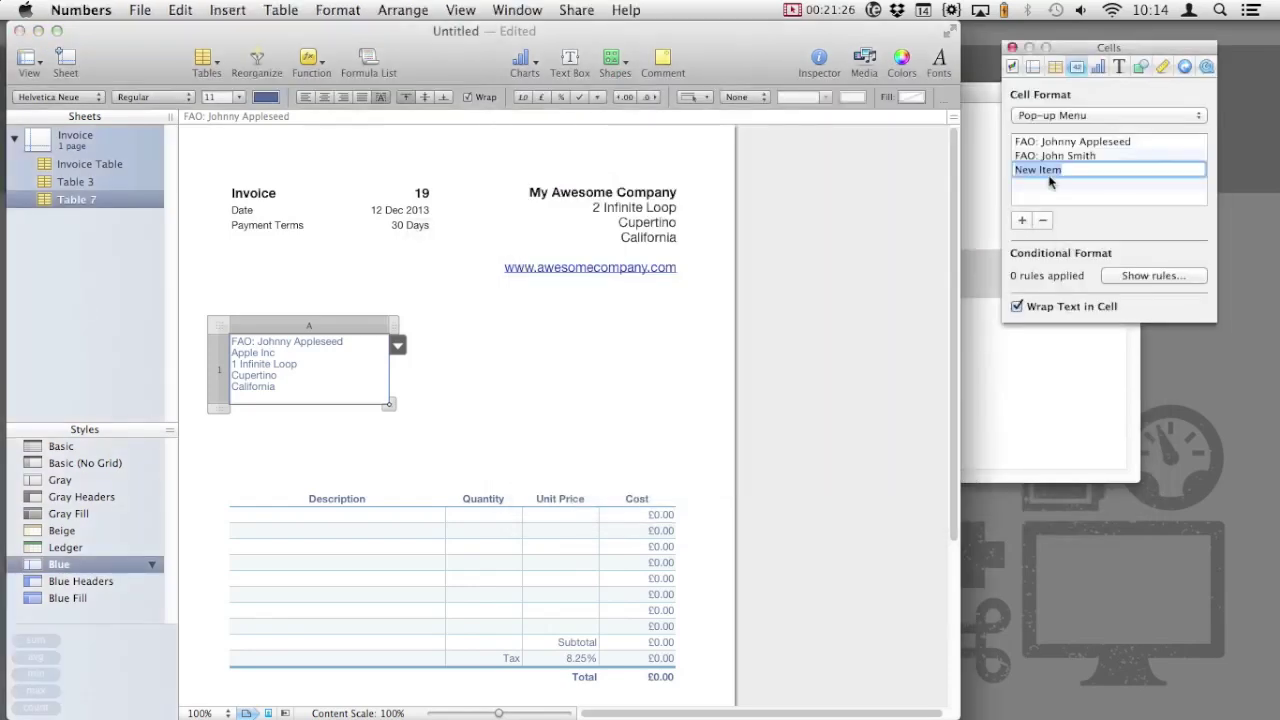
type("FAO: Tom Jones")
key("Return")
Open the address cell's pop-up to check the three client choices
left_click(529, 394)
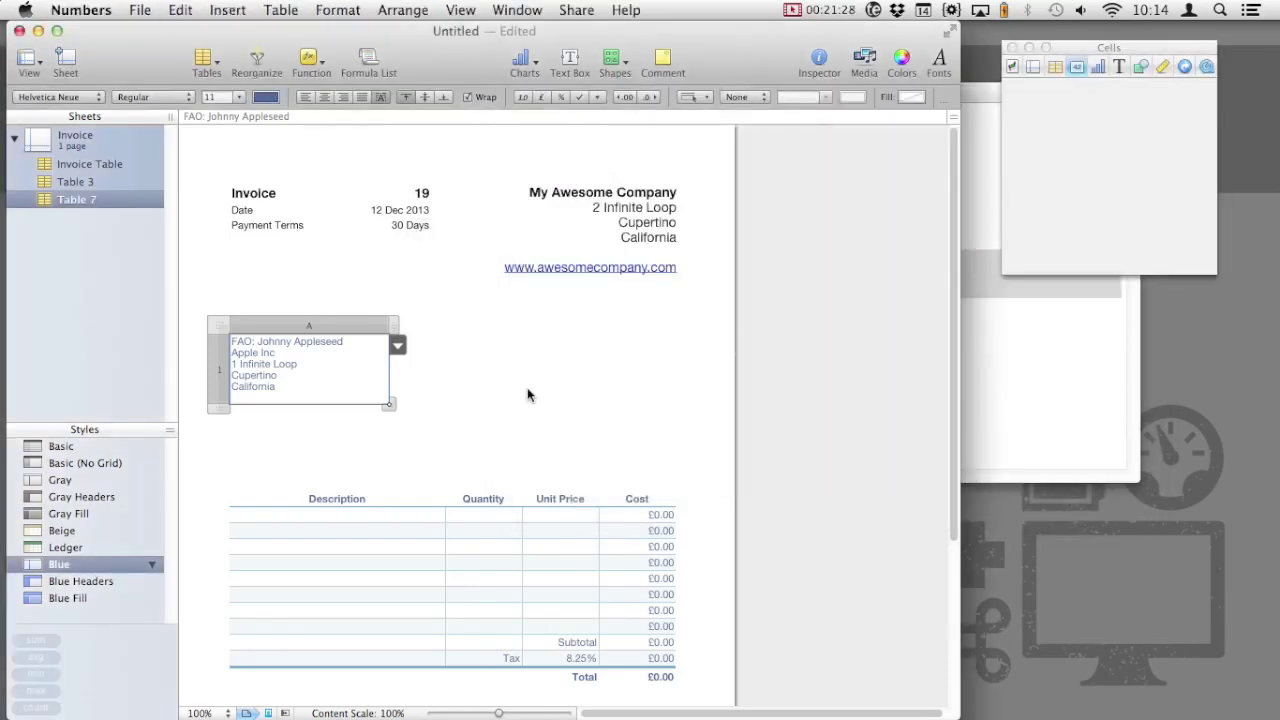
left_click(337, 357)
left_click(397, 345)
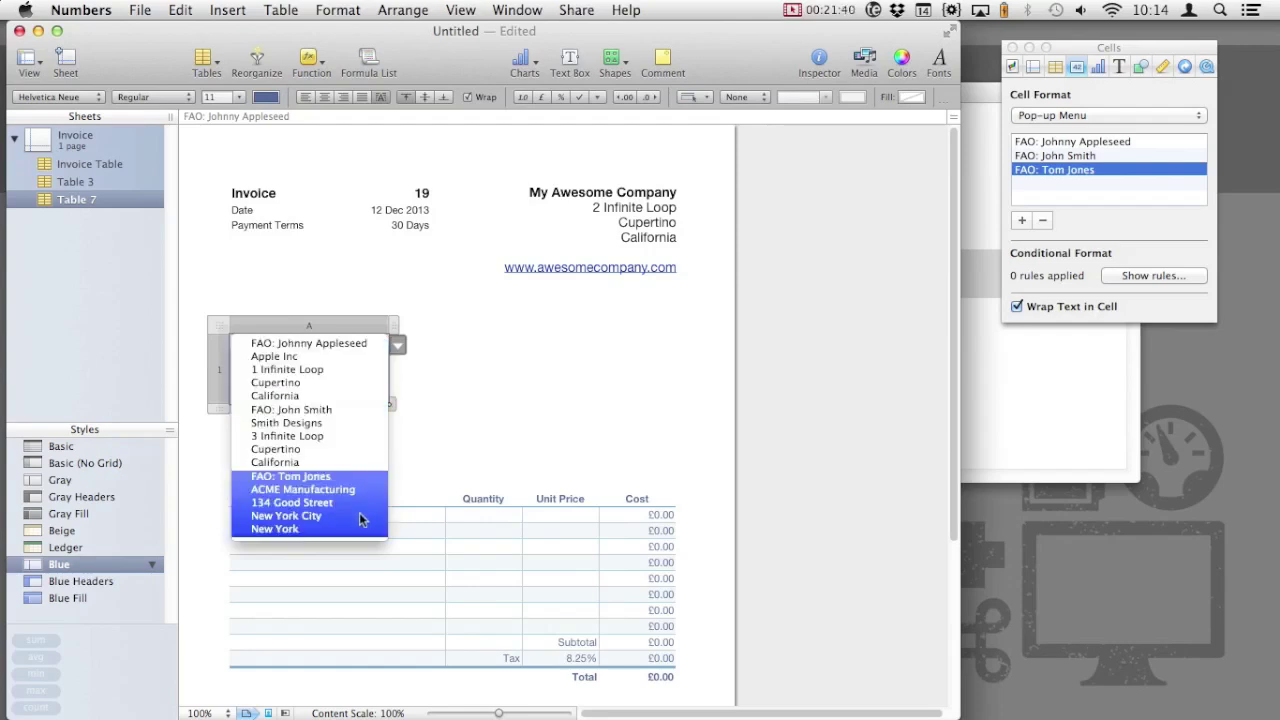
Delete the 'FAO: ' prefix from the second and third address choices
left_click(1104, 155)
double_click(1040, 155)
key("super+v")
left_click_drag(1040, 155, 996, 155)
key("BackSpace")
key("Return")
left_click(1040, 167)
left_click(1040, 167)
left_click(1040, 172)
left_click_drag(1032, 169, 1014, 169)
key("BackSpace")
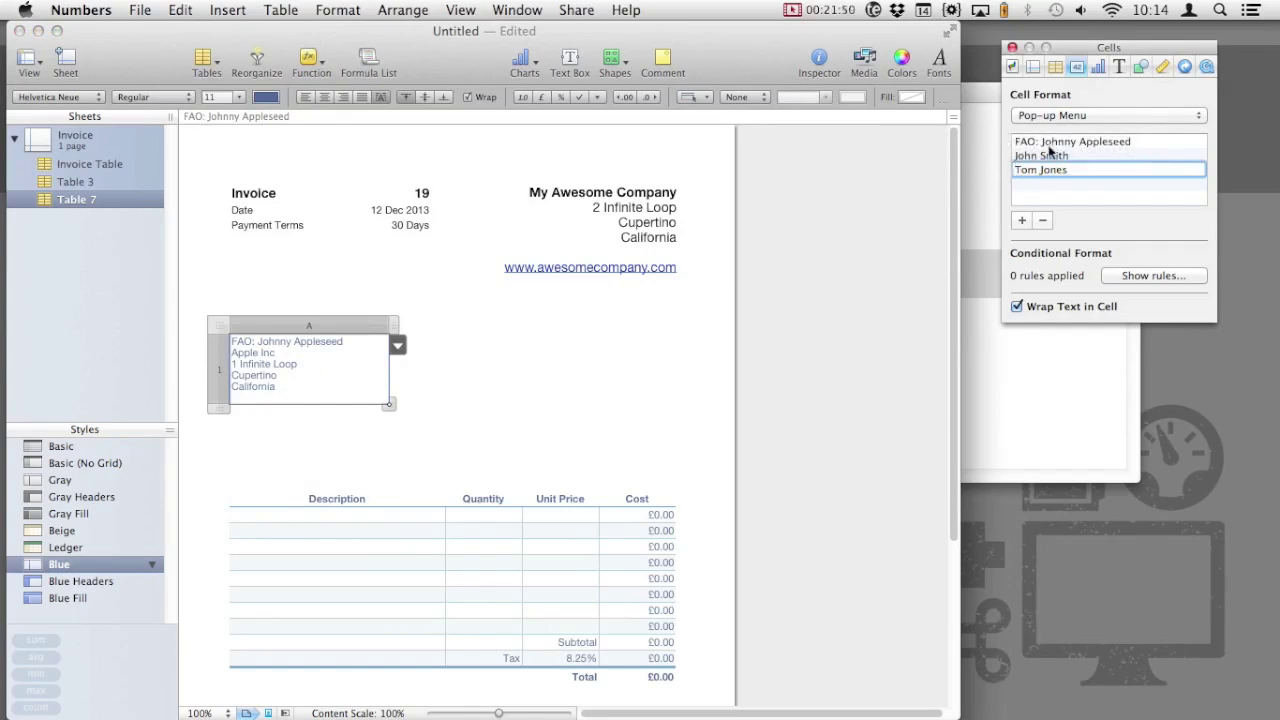
Remove 'FAO: ' from the first choice and confirm the cell still shows the Apple Inc address
left_click(1049, 142)
left_click(1049, 142)
left_click(1045, 142)
left_click_drag(1041, 141, 997, 141)
key("BackSpace")
key("Return")
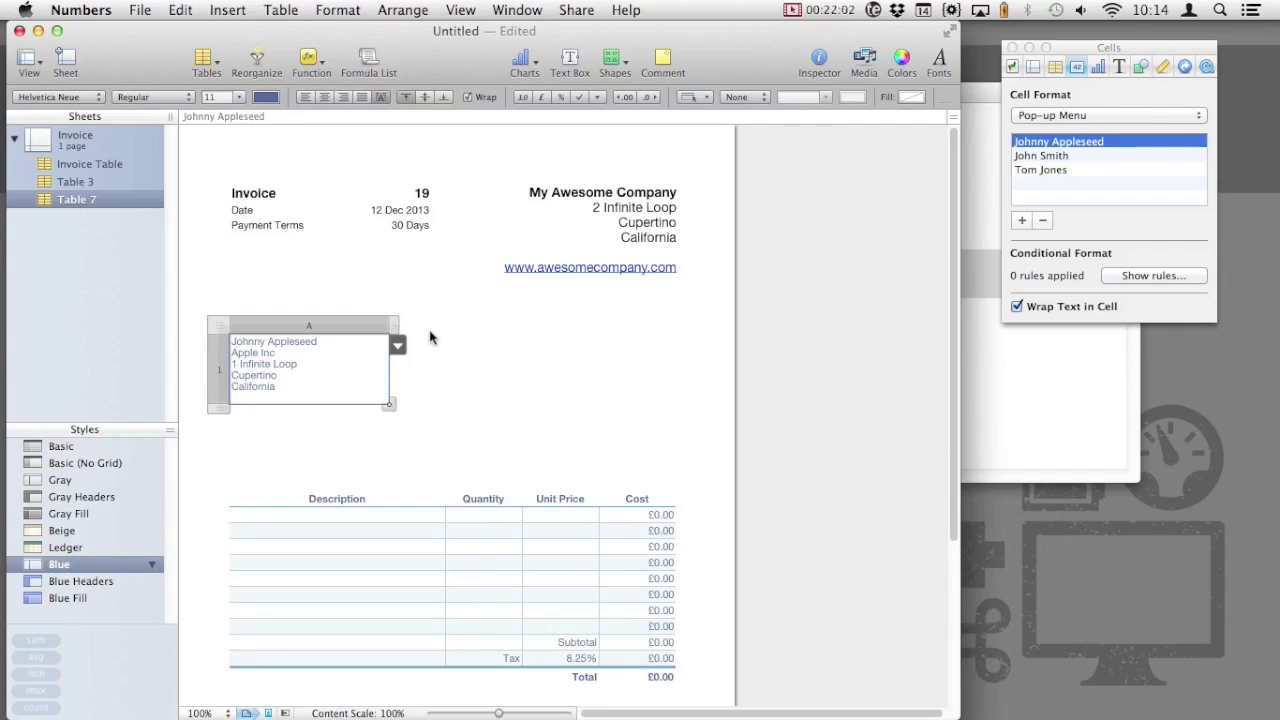
left_click(400, 344)
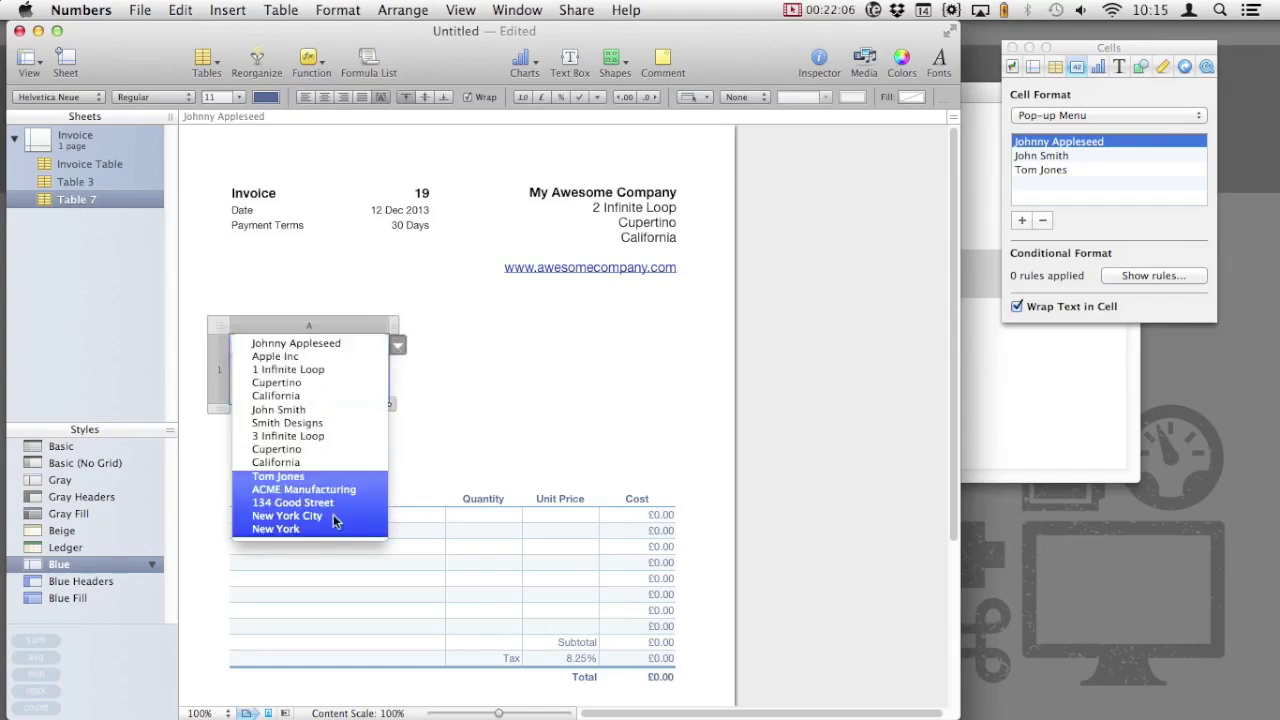
left_click(600, 317)
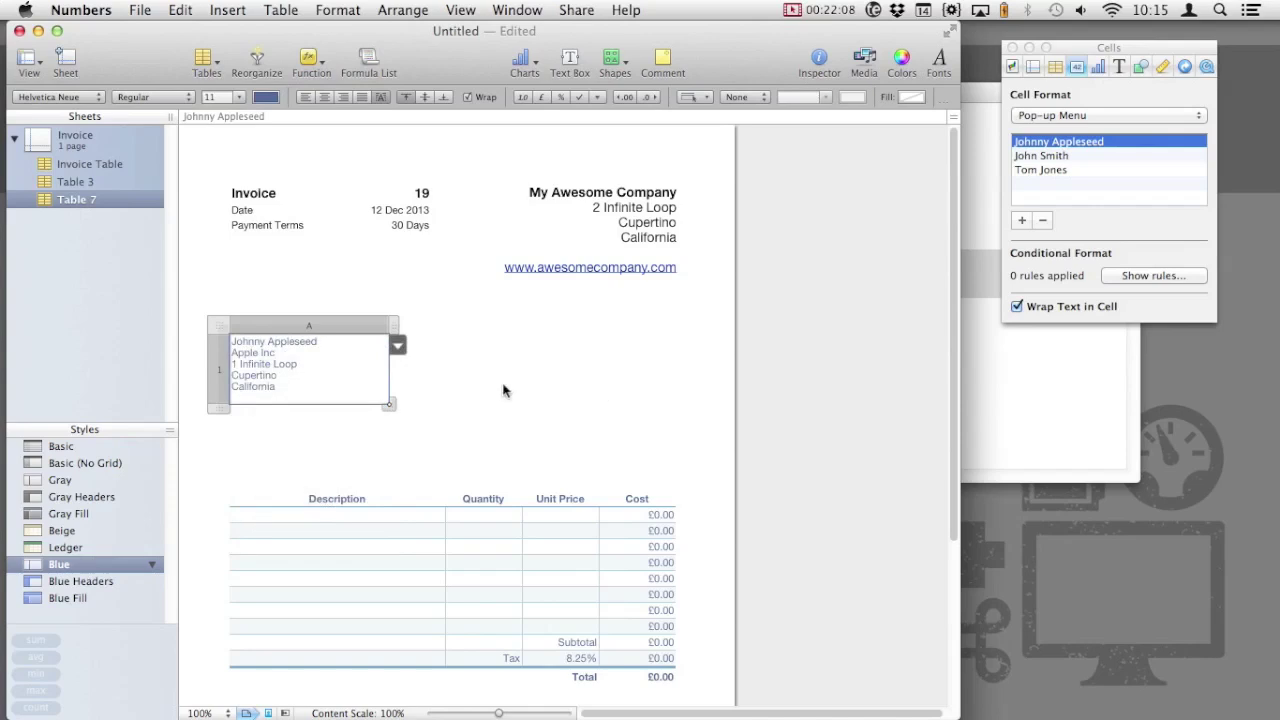
Make the client address text black at size 12
left_click(275, 97)
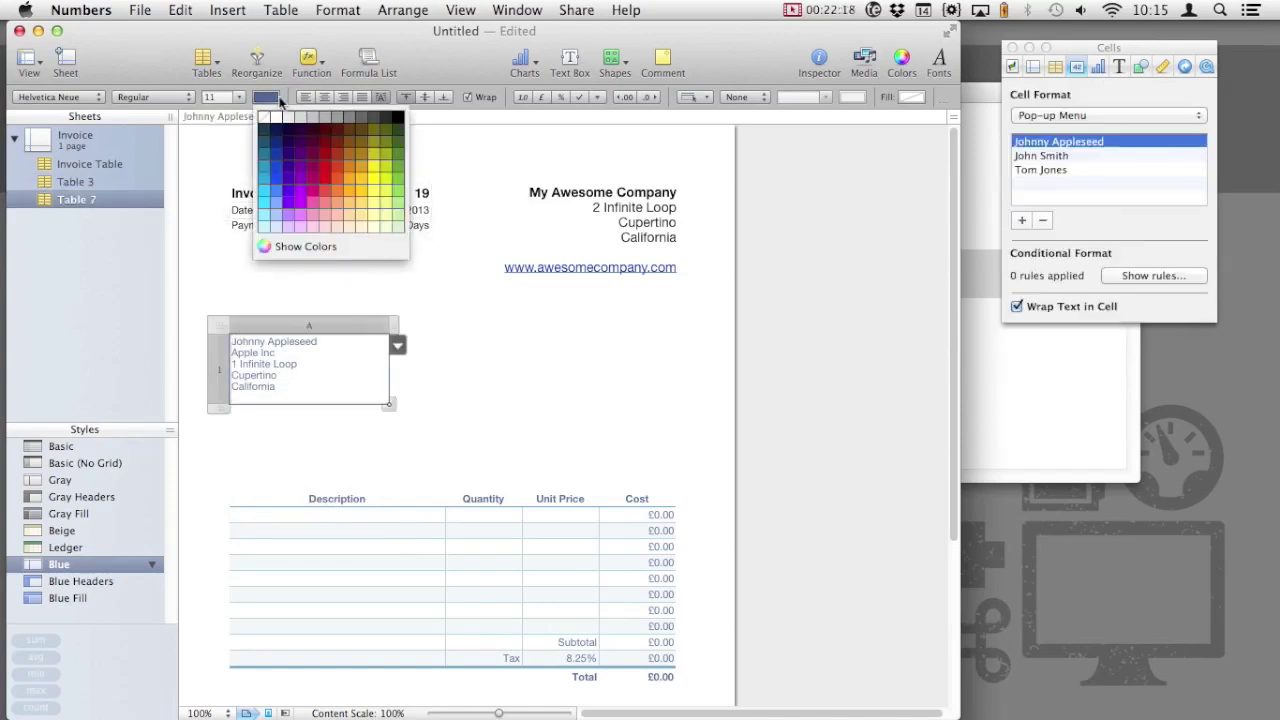
left_click(397, 118)
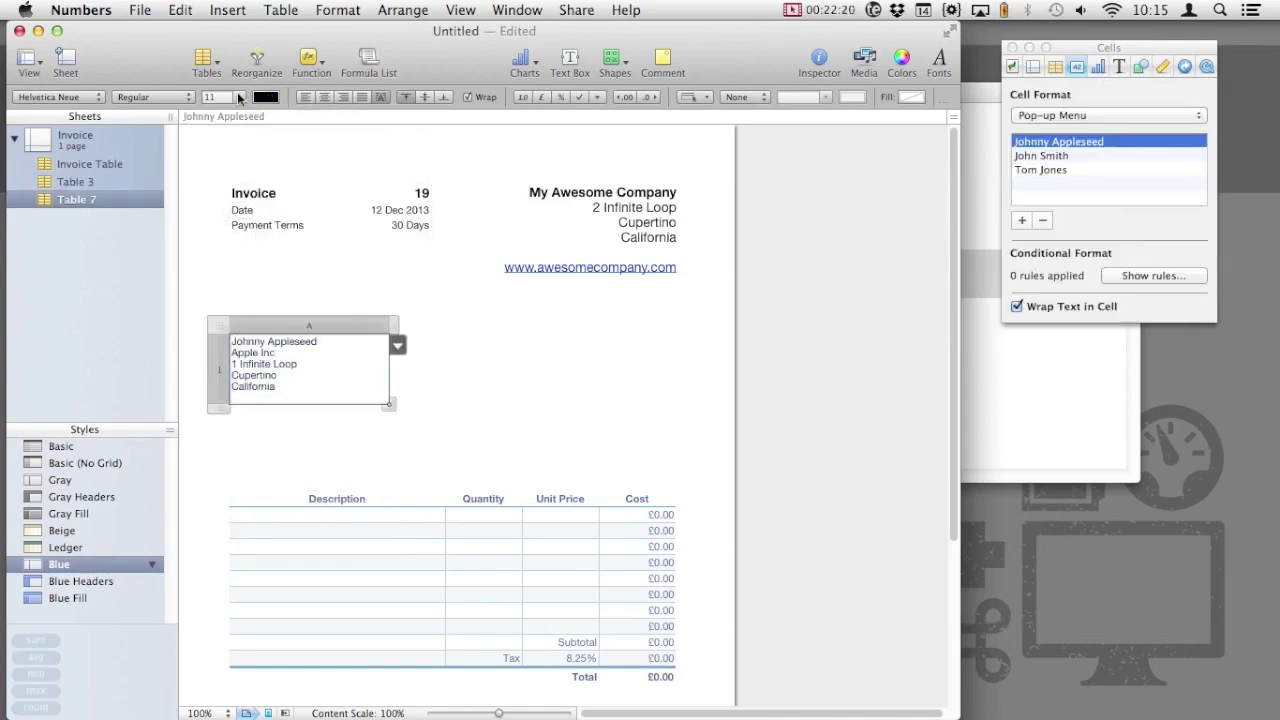
left_click(238, 97)
left_click(233, 153)
left_click(554, 420)
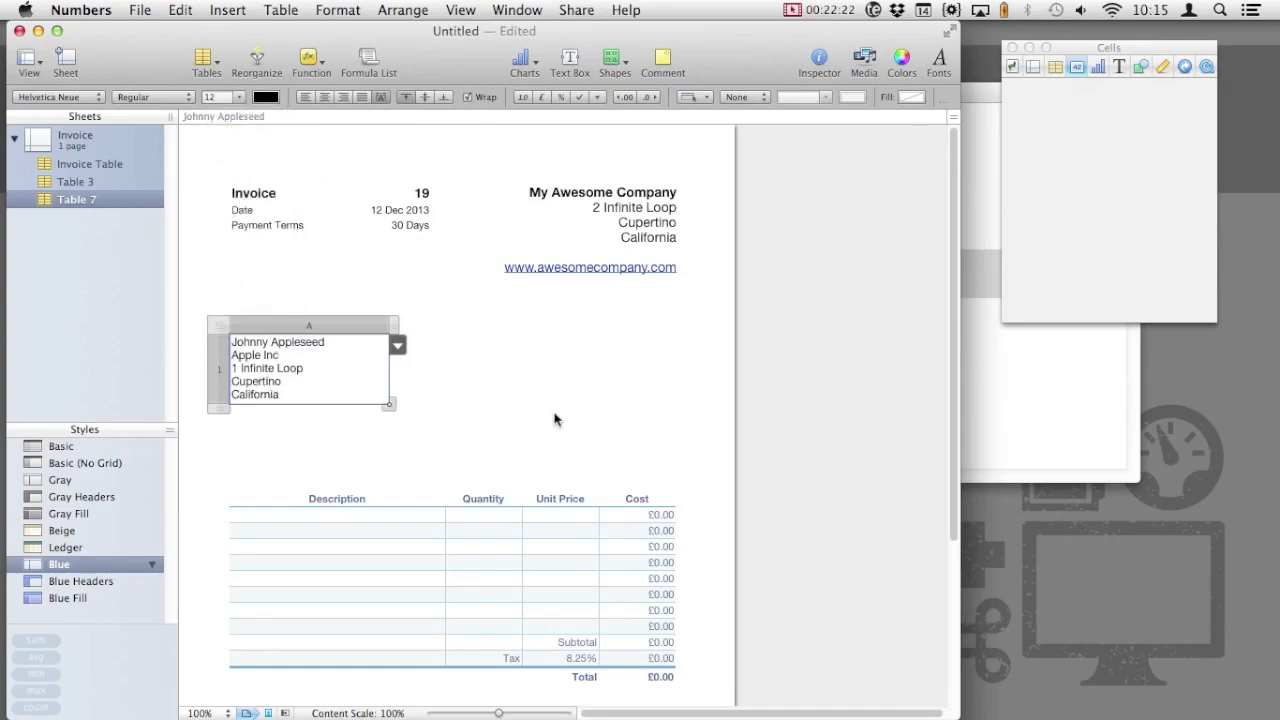
Choose the ACME Manufacturing address from the cell's pop-up, then select the invoice details table
left_click(300, 396)
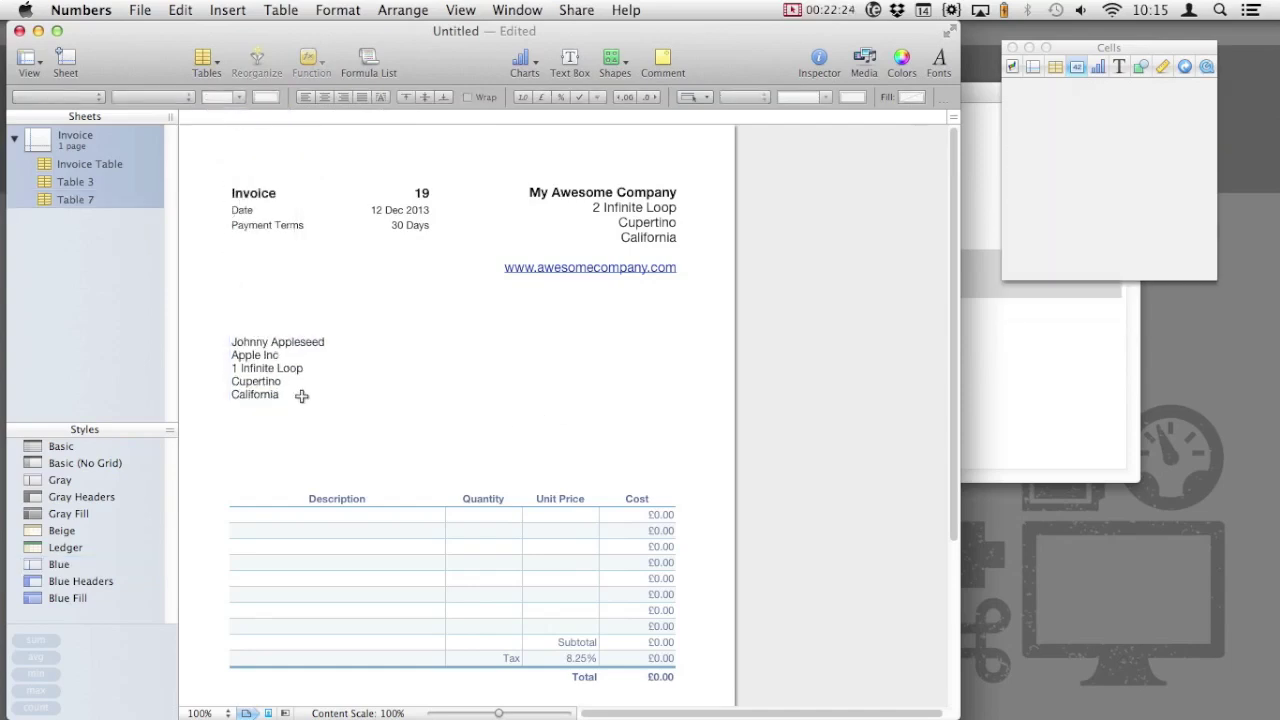
left_click(398, 346)
left_click(349, 498)
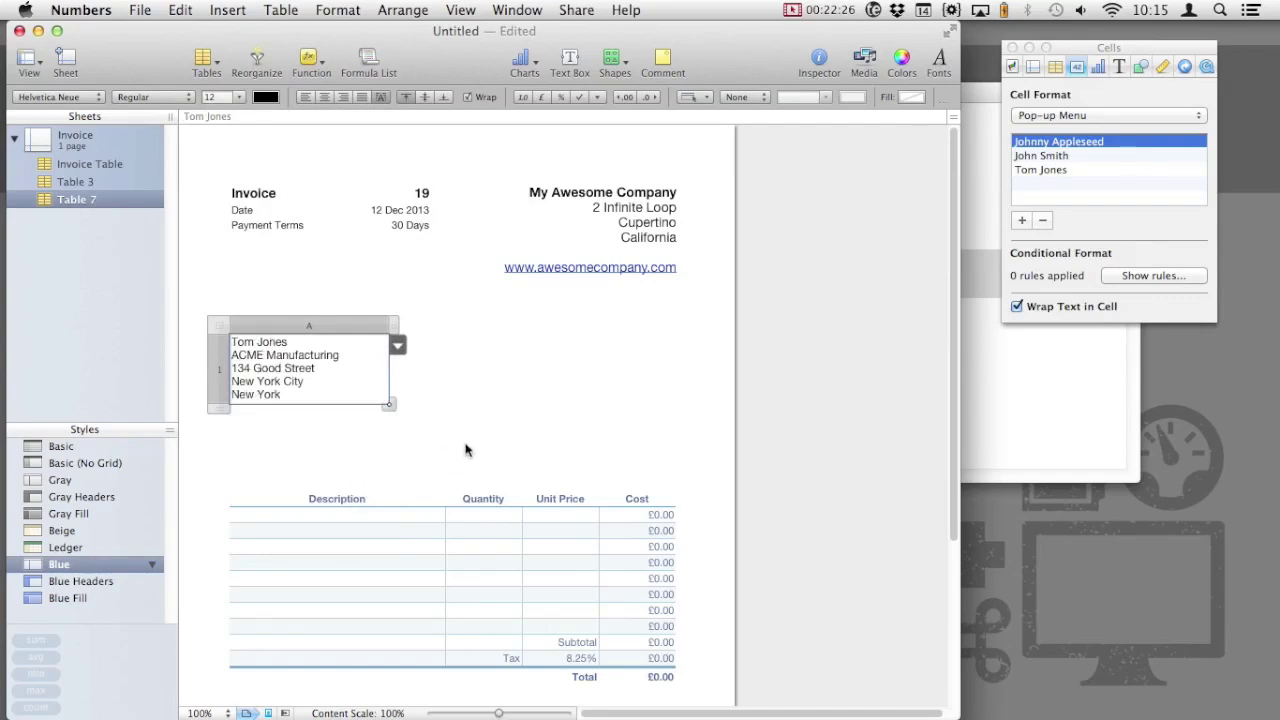
left_click(486, 443)
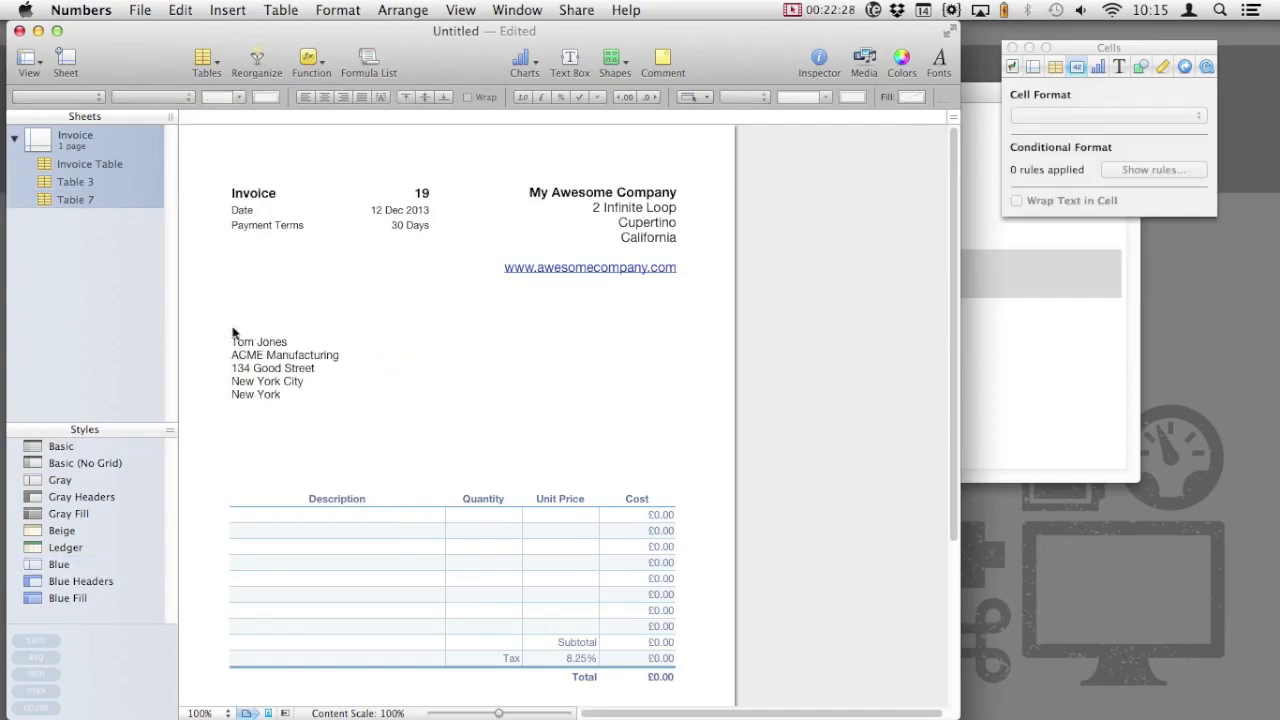
left_click(257, 225)
Place the Invoice/Date/Payment Terms table right of the address, level with its top line
left_click_drag(232, 183, 457, 345)
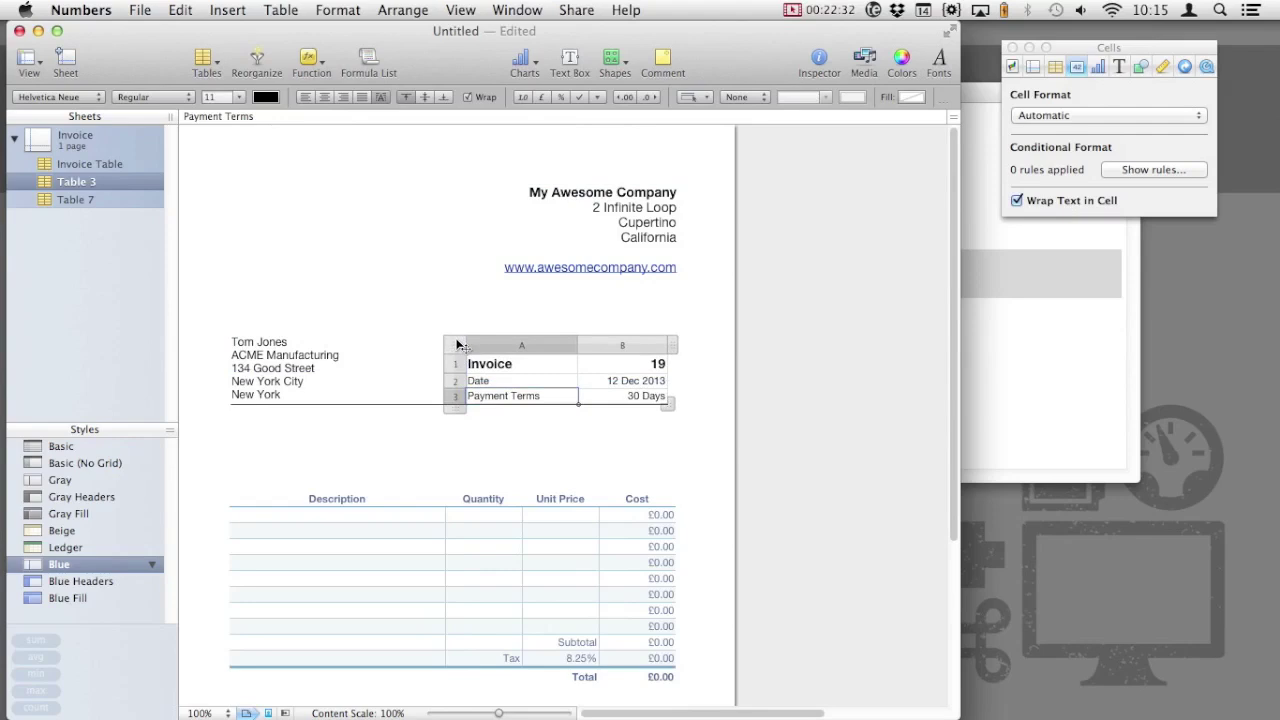
left_click_drag(457, 345, 467, 341)
left_click(362, 261)
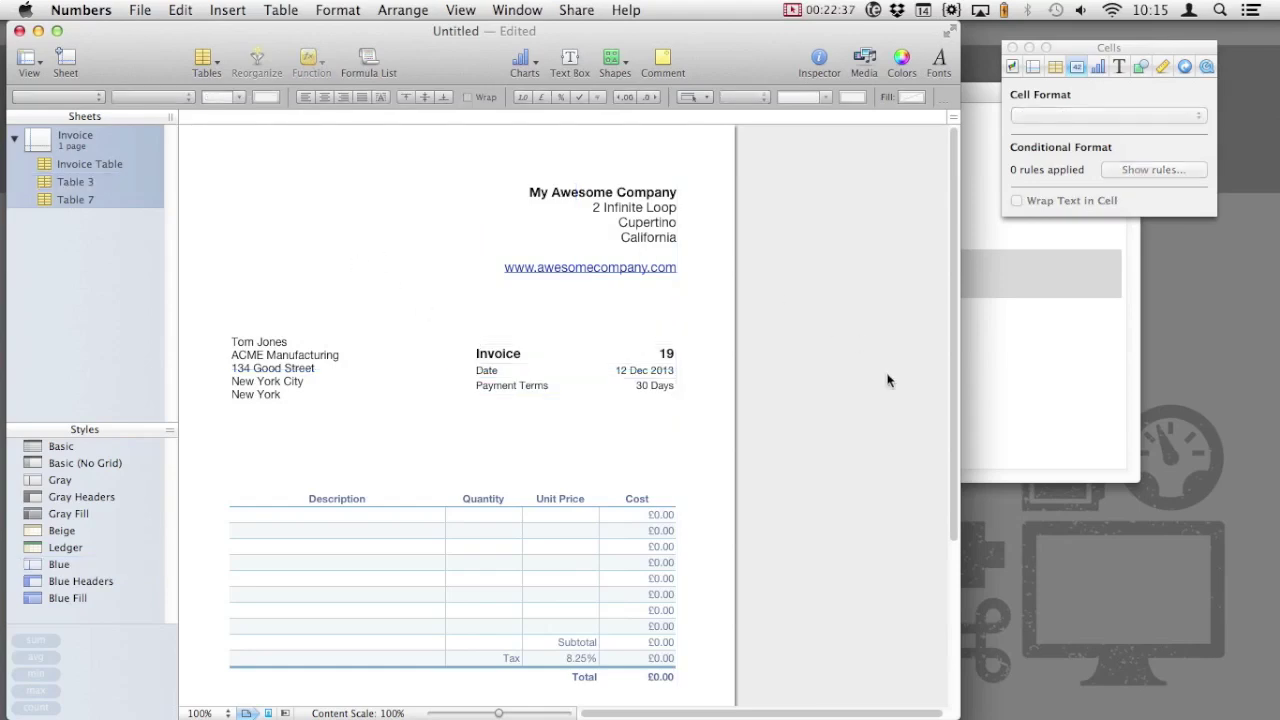
scroll(888, 380, "down", 3)
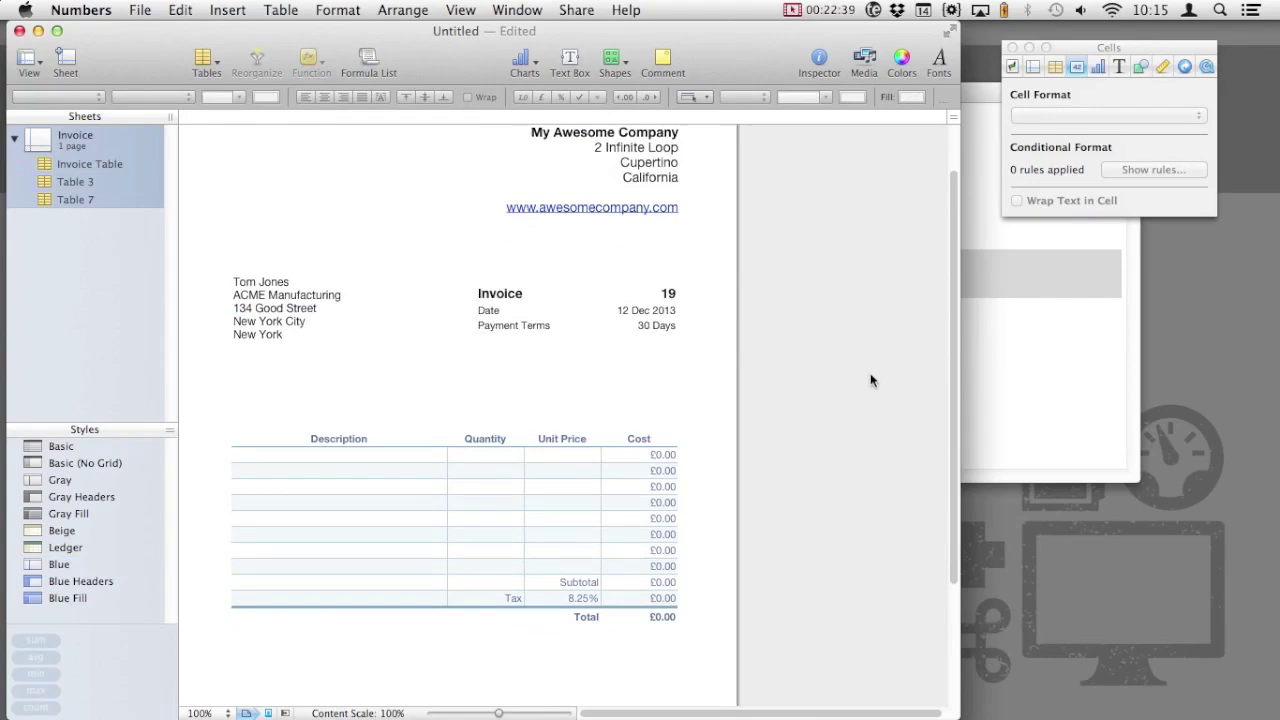
left_click(478, 333)
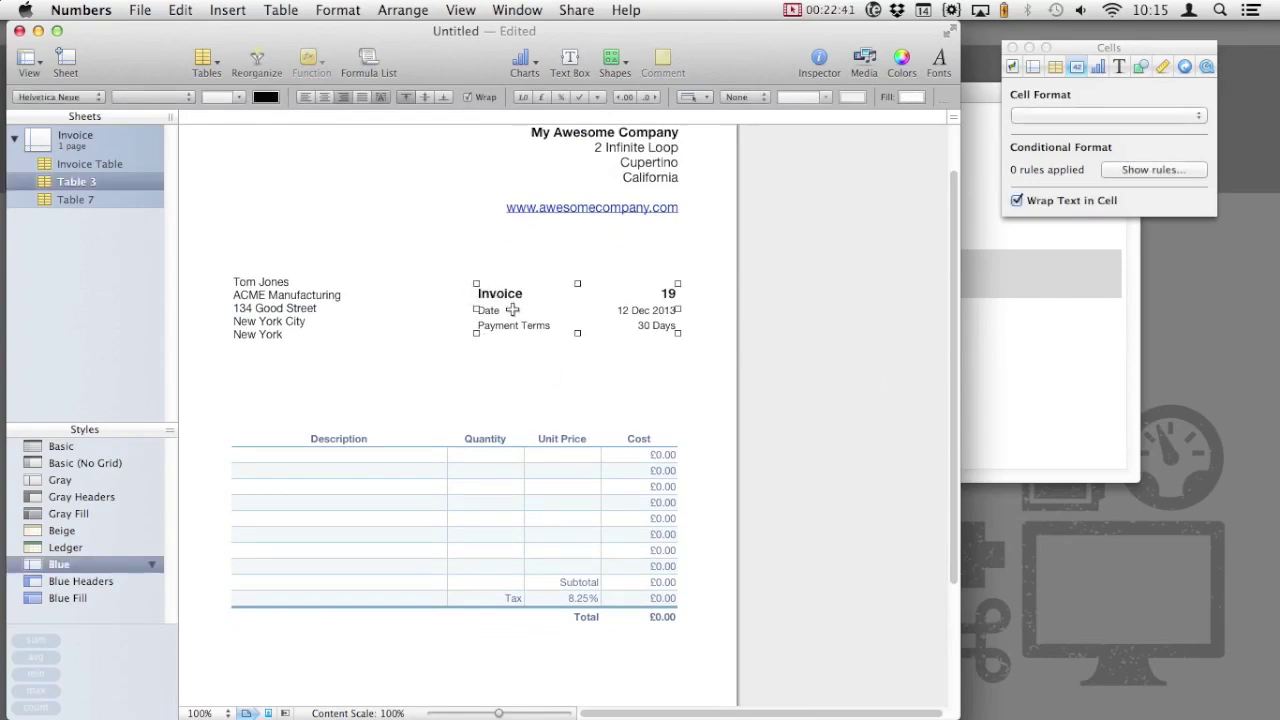
left_click(512, 310)
left_click_drag(465, 276, 461, 266)
left_click(839, 362)
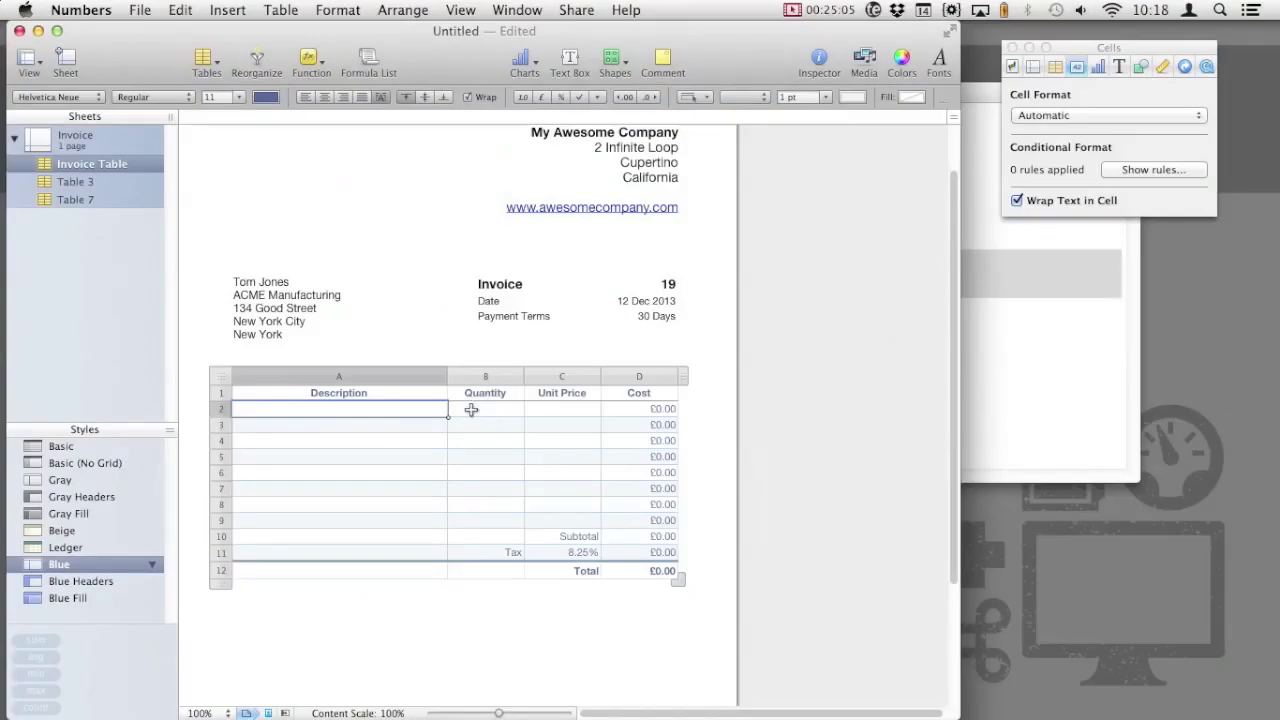
Rename the Quantity and Unit Price headers to Hours and Hourly Rate
left_click(485, 393)
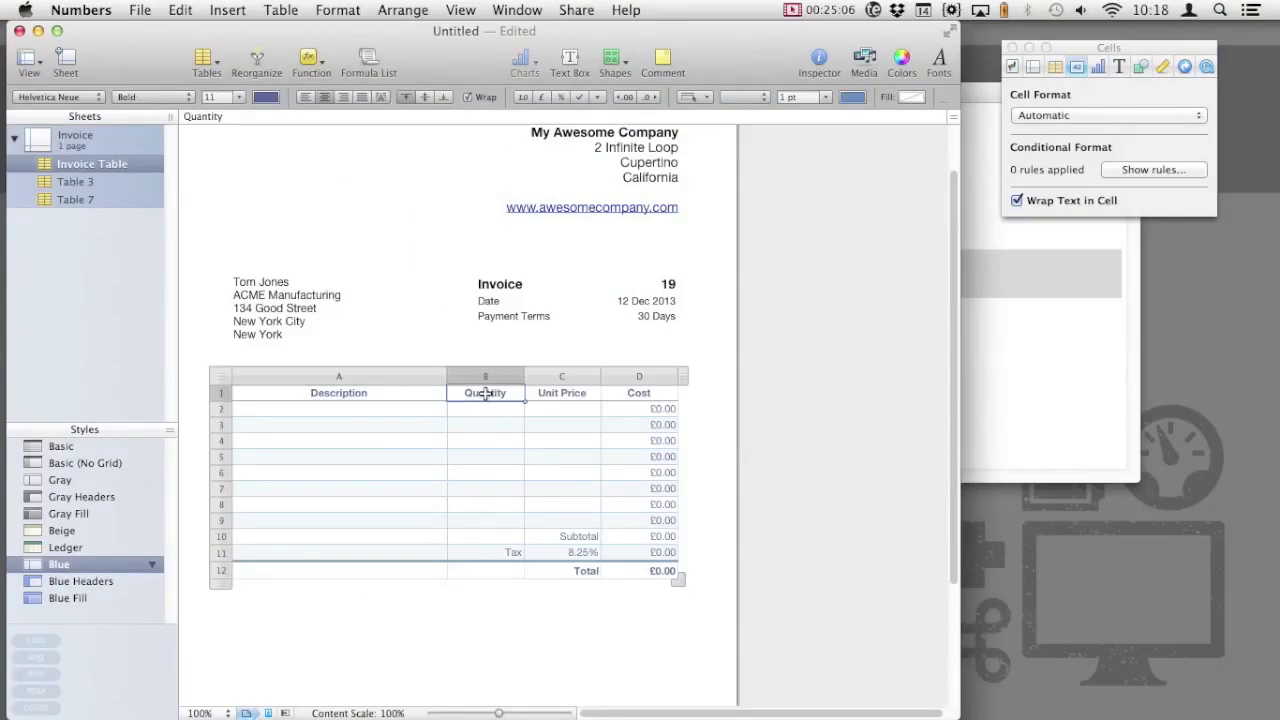
type("Hours")
key("Tab")
key("BackSpace")
type("Hourly Rate")
Enter the first line item, a new Mac install in the meeting room, at 2 hours × 40
left_click(309, 411)
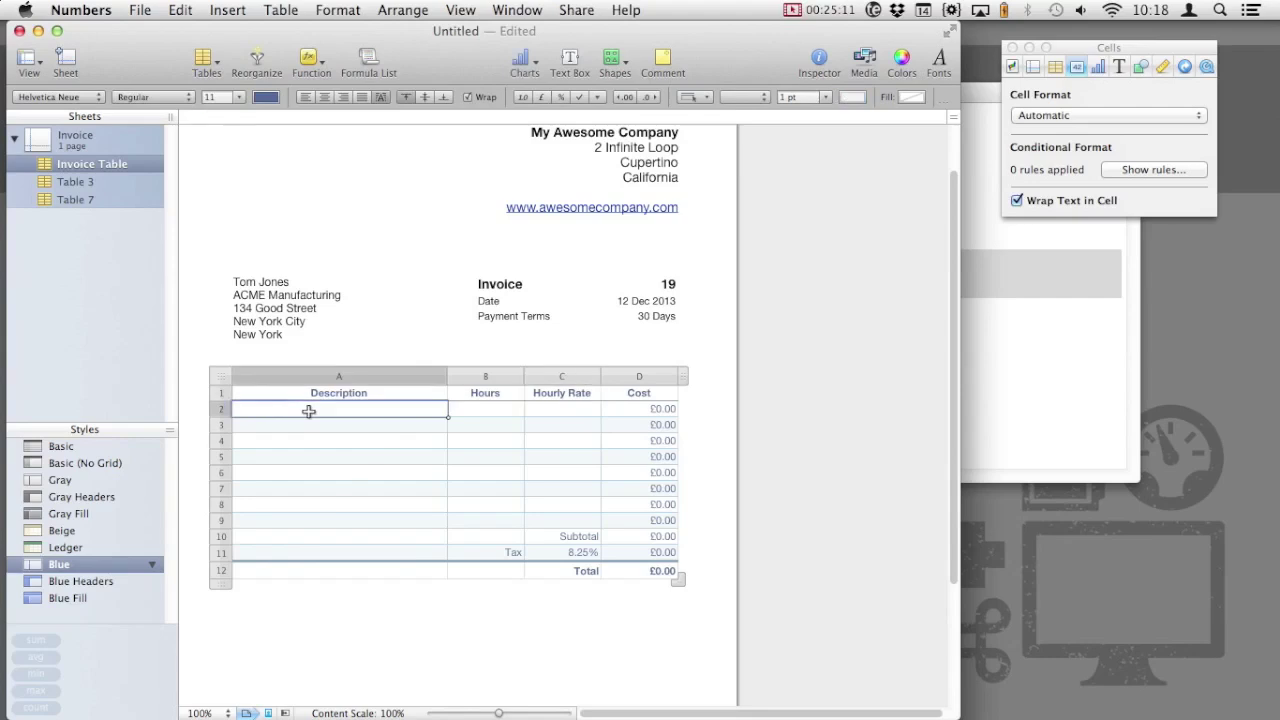
type("Installed new M")
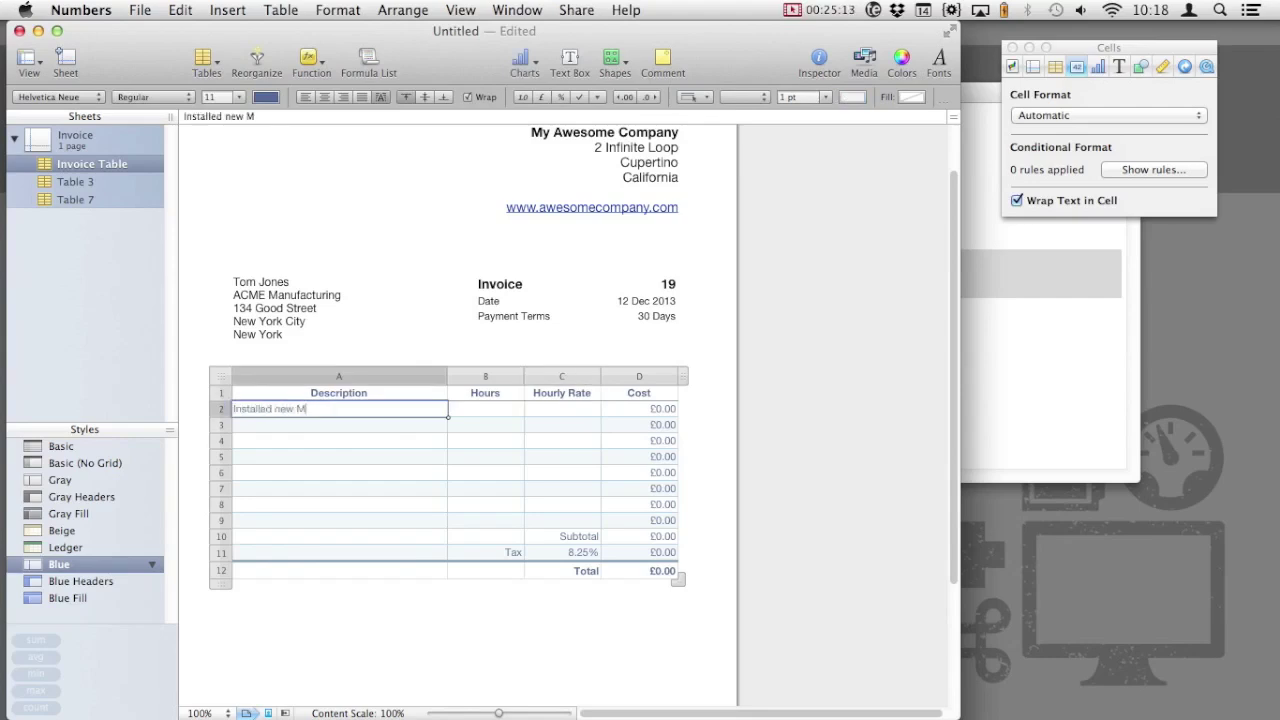
type("ac m meeting room")
key("Tab")
type("2")
key("Tab")
type("40")
key("Tab")
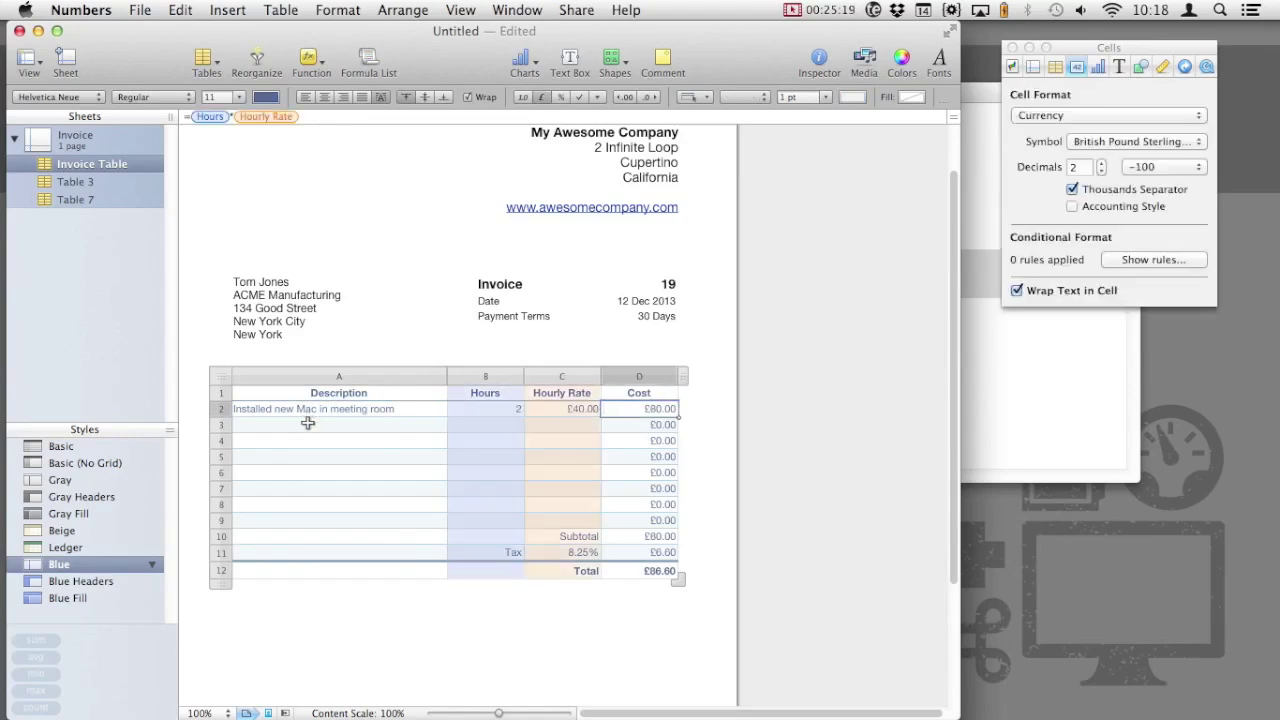
key("Tab")
Add a second line item, 'Upgraded server to Mountain Lion', for 3 hours
left_click(308, 424)
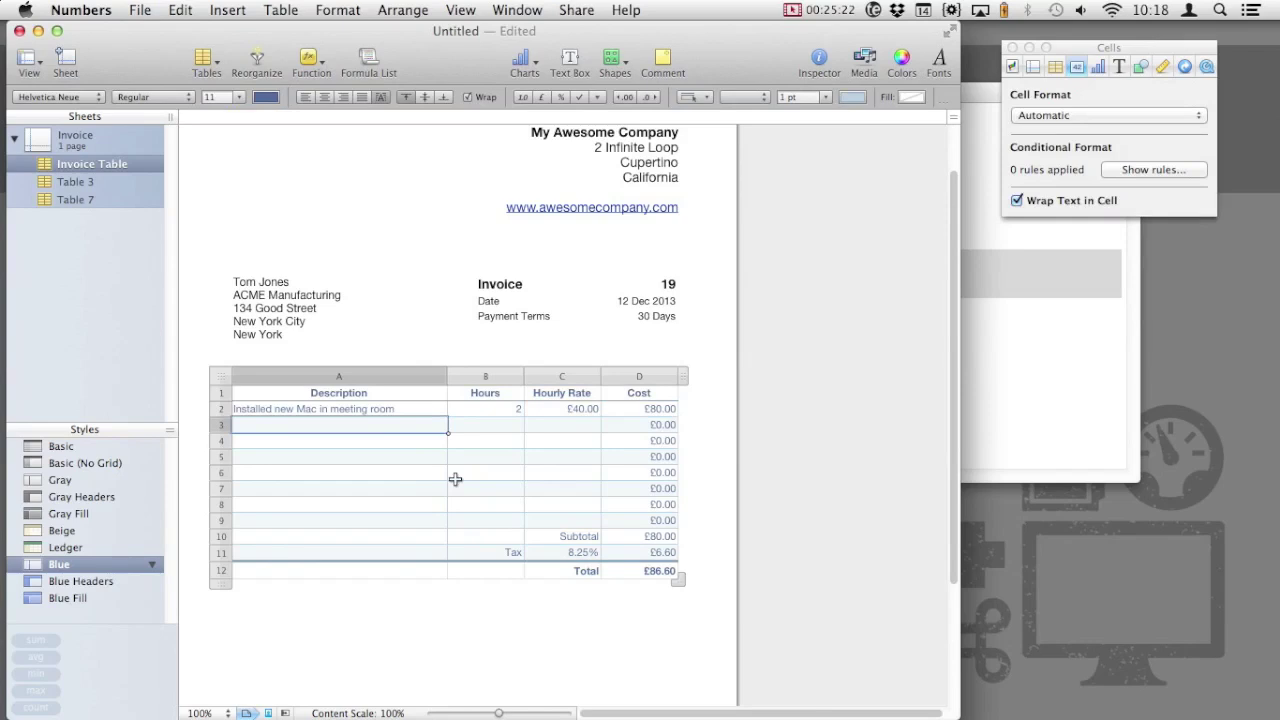
type("Upgraded server to")
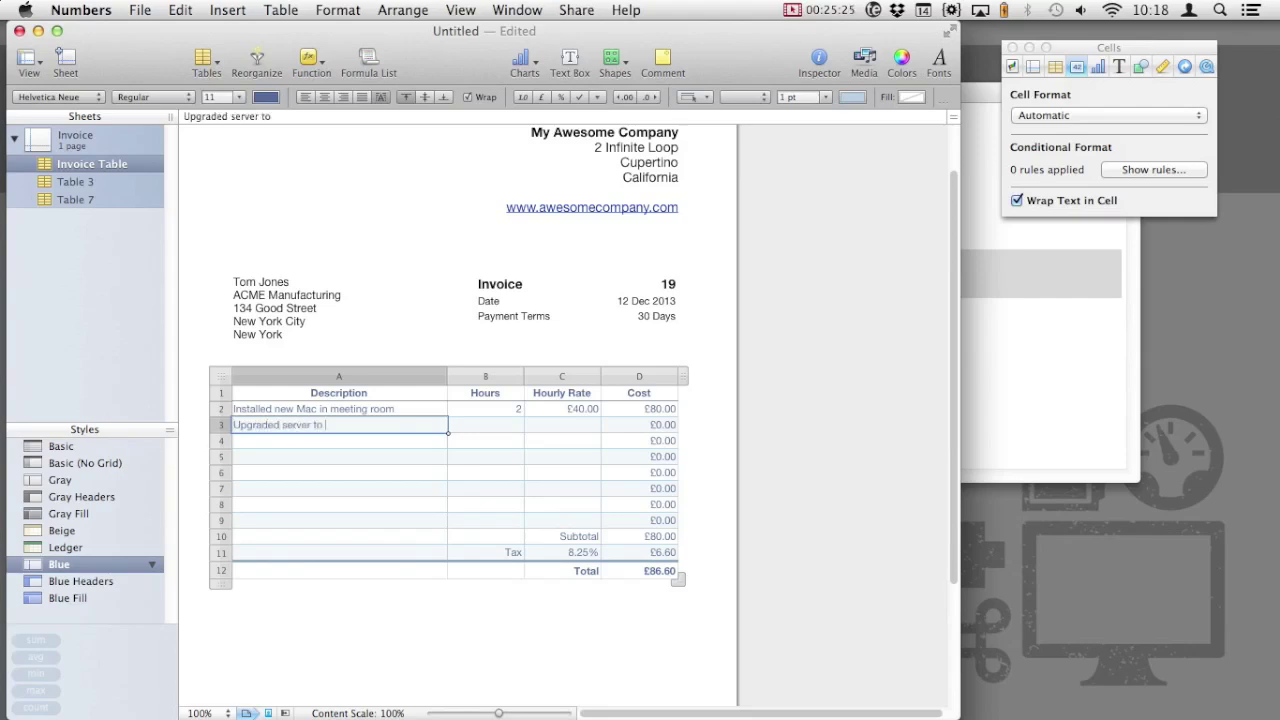
type("Mountain Lion")
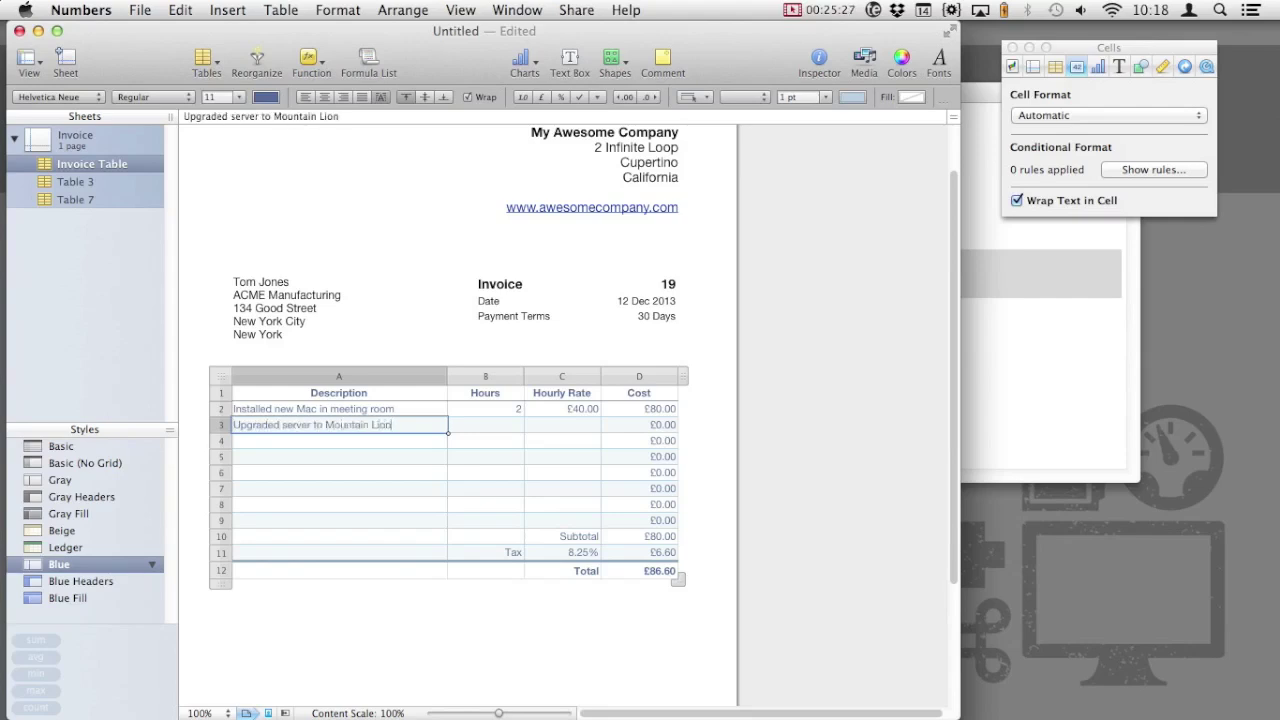
key("Tab")
type("3")
key("Tab")
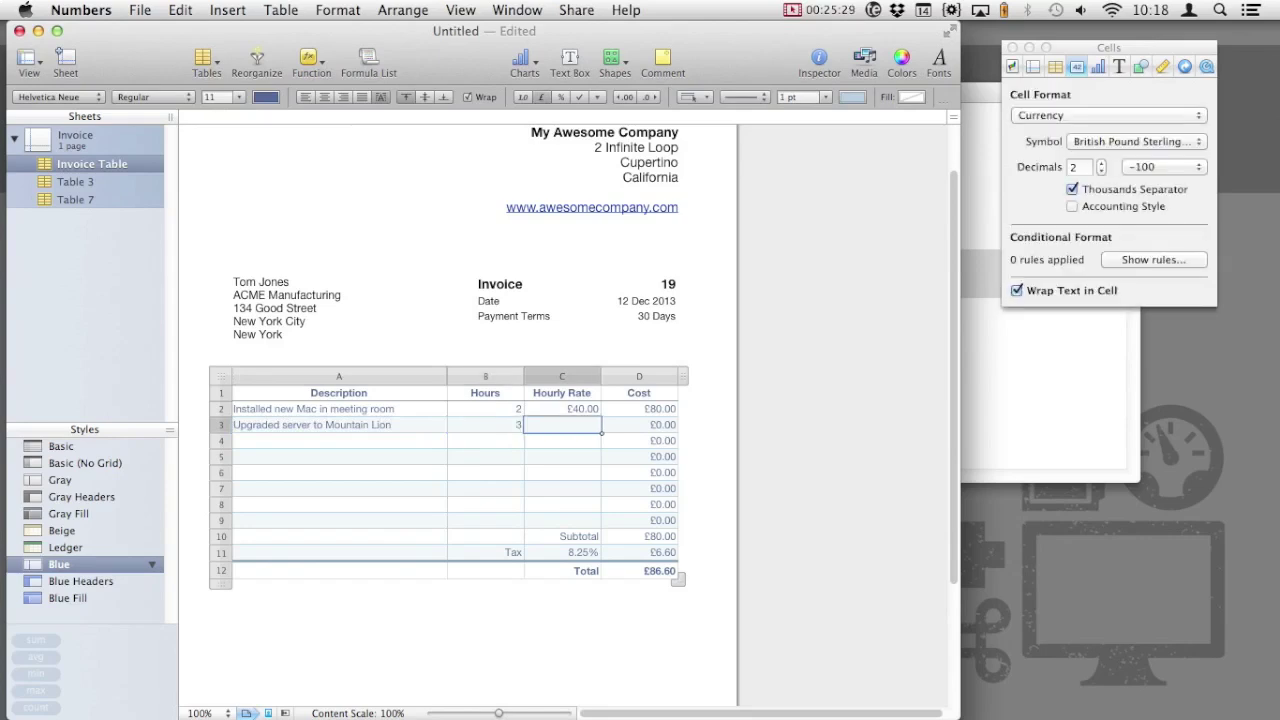
Charge the server upgrade at 40 per hour and change the tax rate from 8.25% to 20%
type("40")
key("Tab")
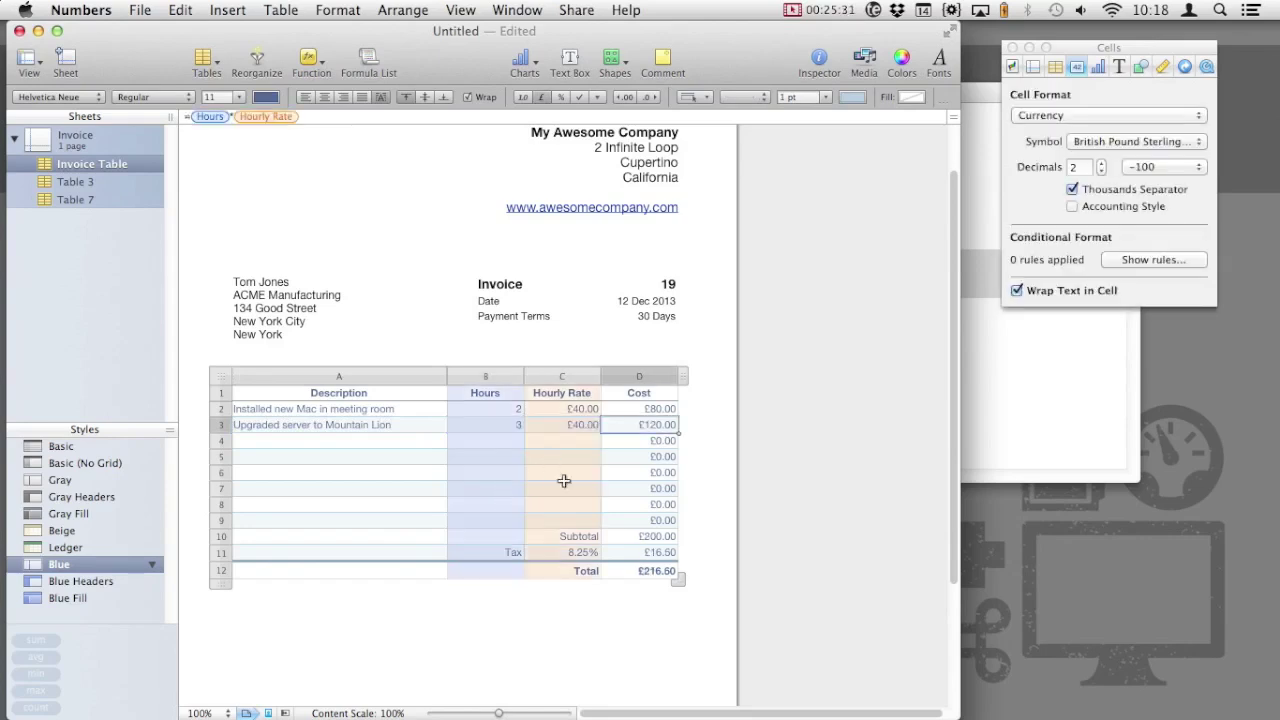
left_click(562, 551)
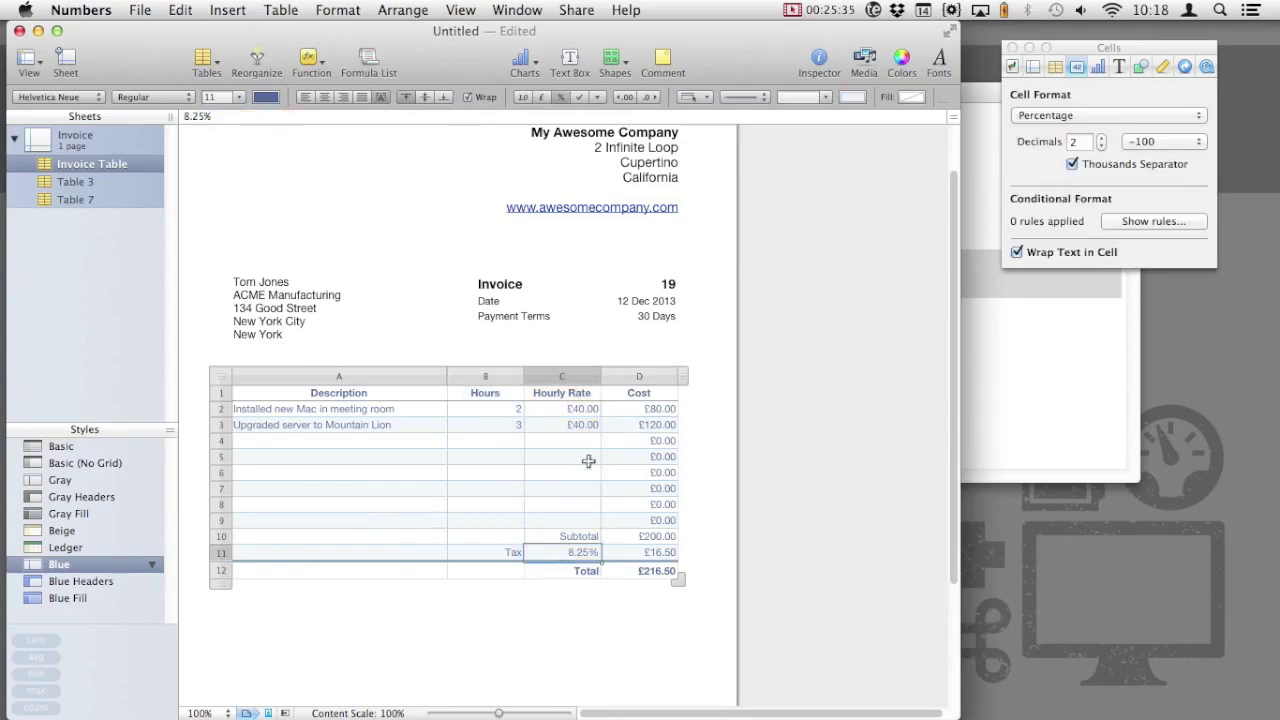
left_click(577, 551)
key("super+a")
type("20")
key("Return")
left_click(414, 442)
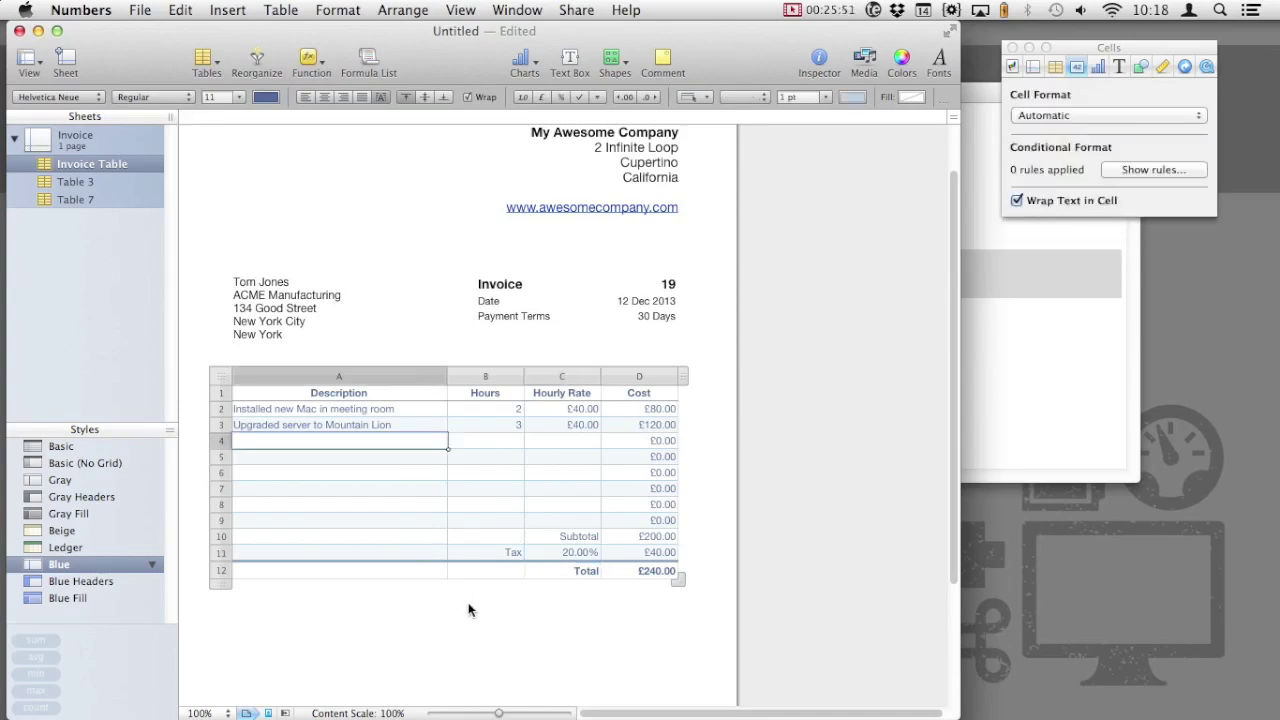
left_click(222, 442)
left_click(218, 521, "shift")
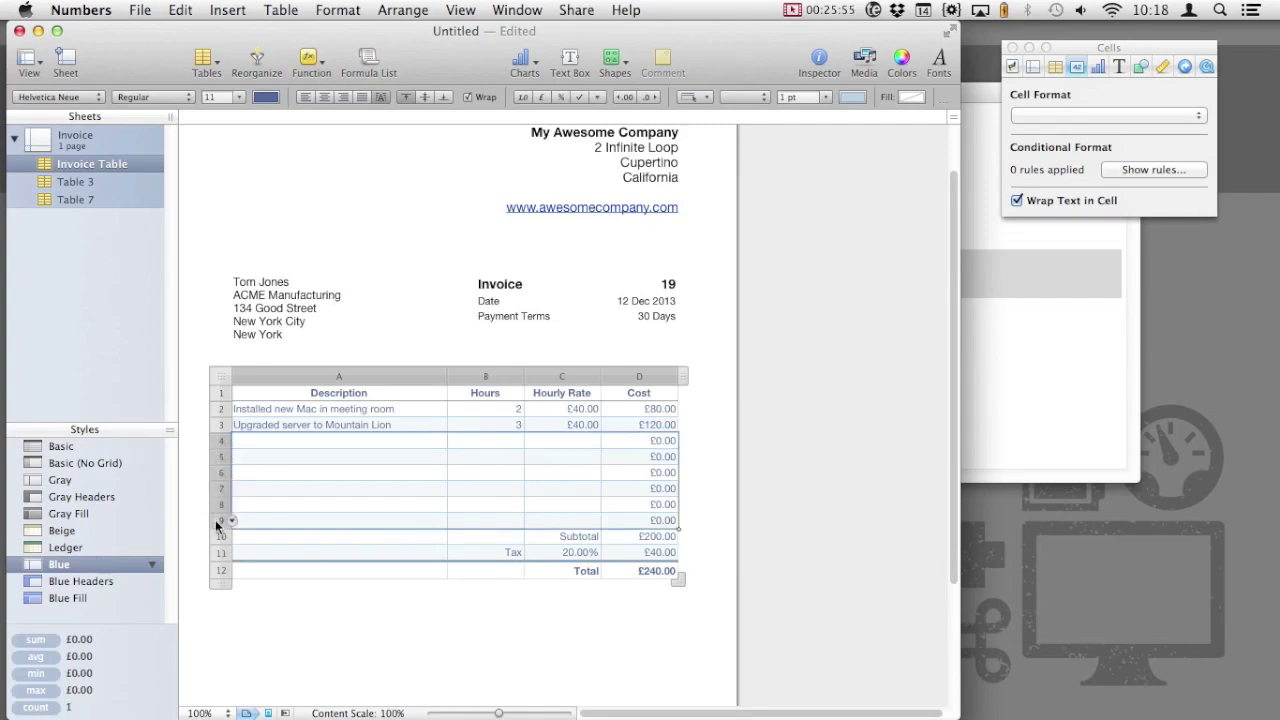
right_click(218, 521)
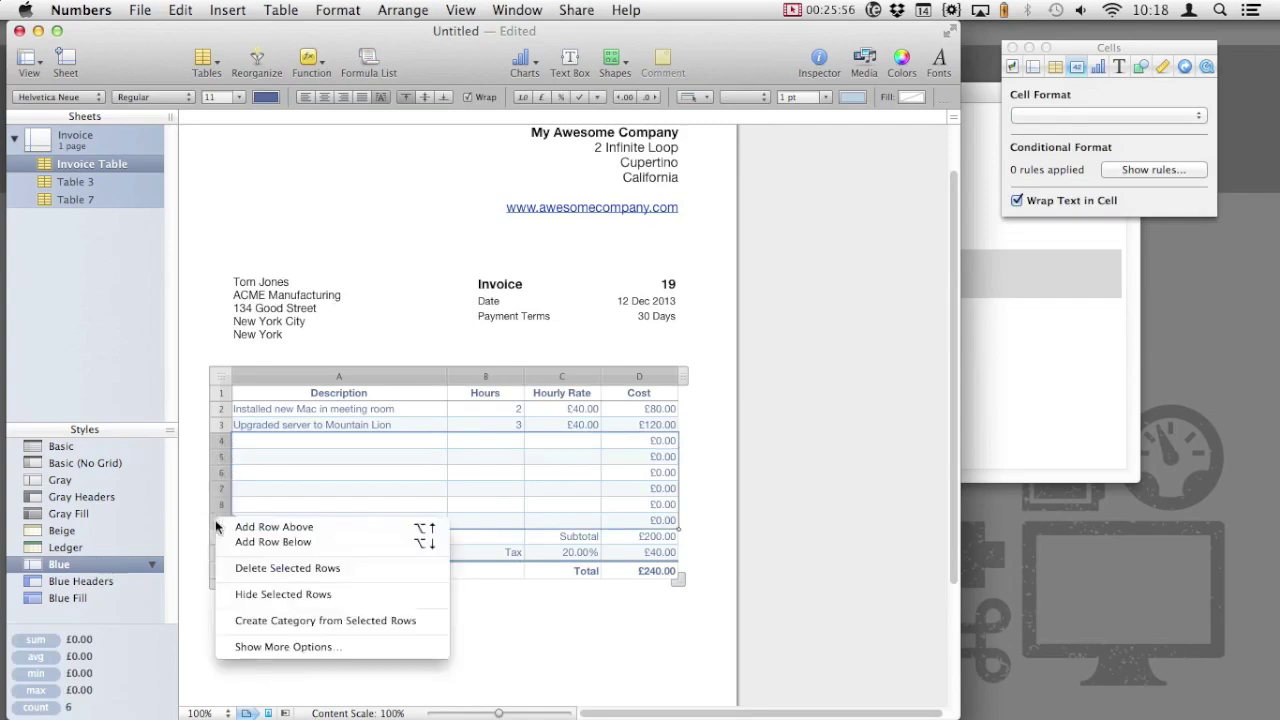
left_click(348, 567)
left_click(487, 633)
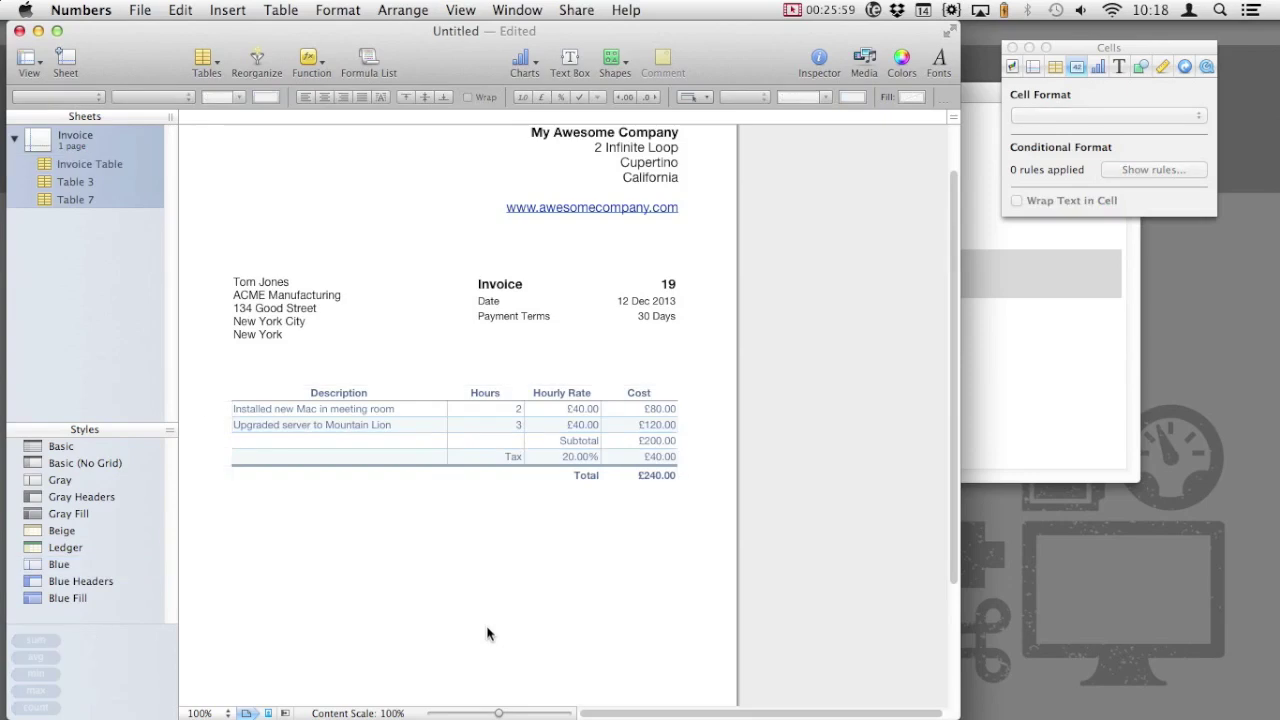
key("super+z")
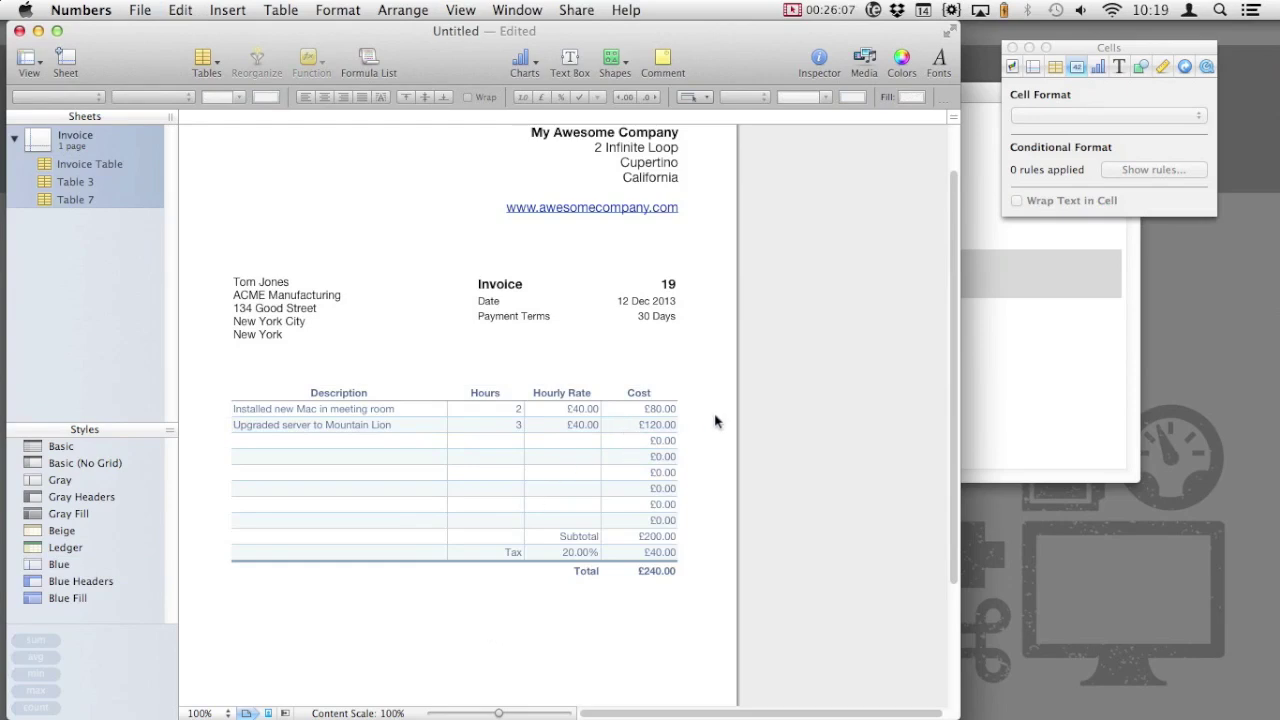
Add a text box under the item table reading 'Payment can be made by cash, cheque, credit card or bank transfer.'
scroll(315, 367, "down", 5)
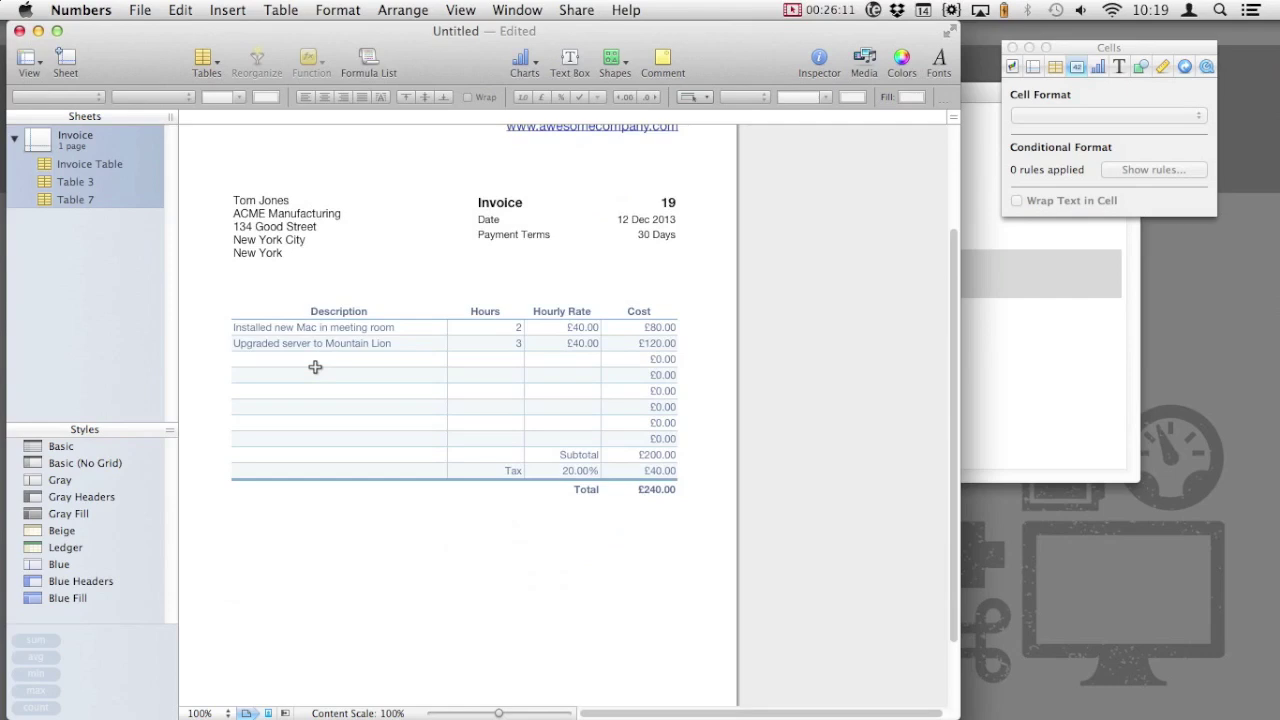
scroll(315, 367, "down", 3)
left_click(570, 65)
left_click_drag(564, 415, 281, 431)
double_click(281, 431)
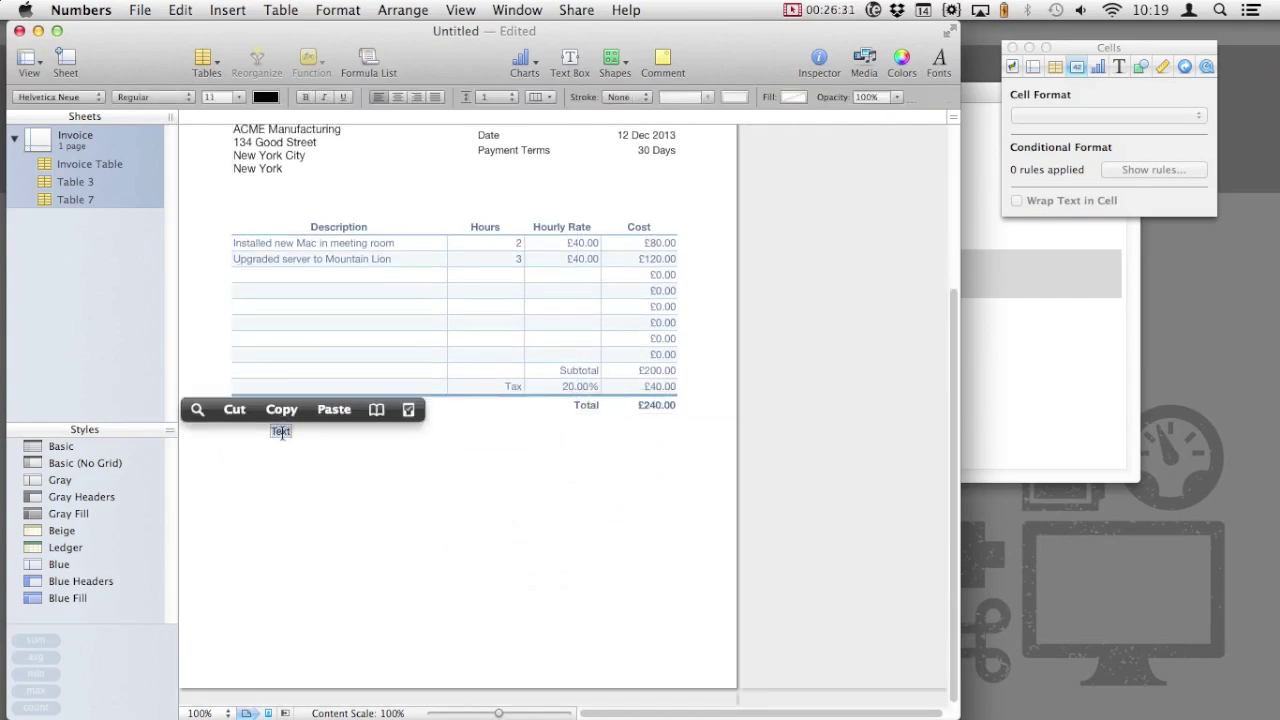
type("Payment can be mad")
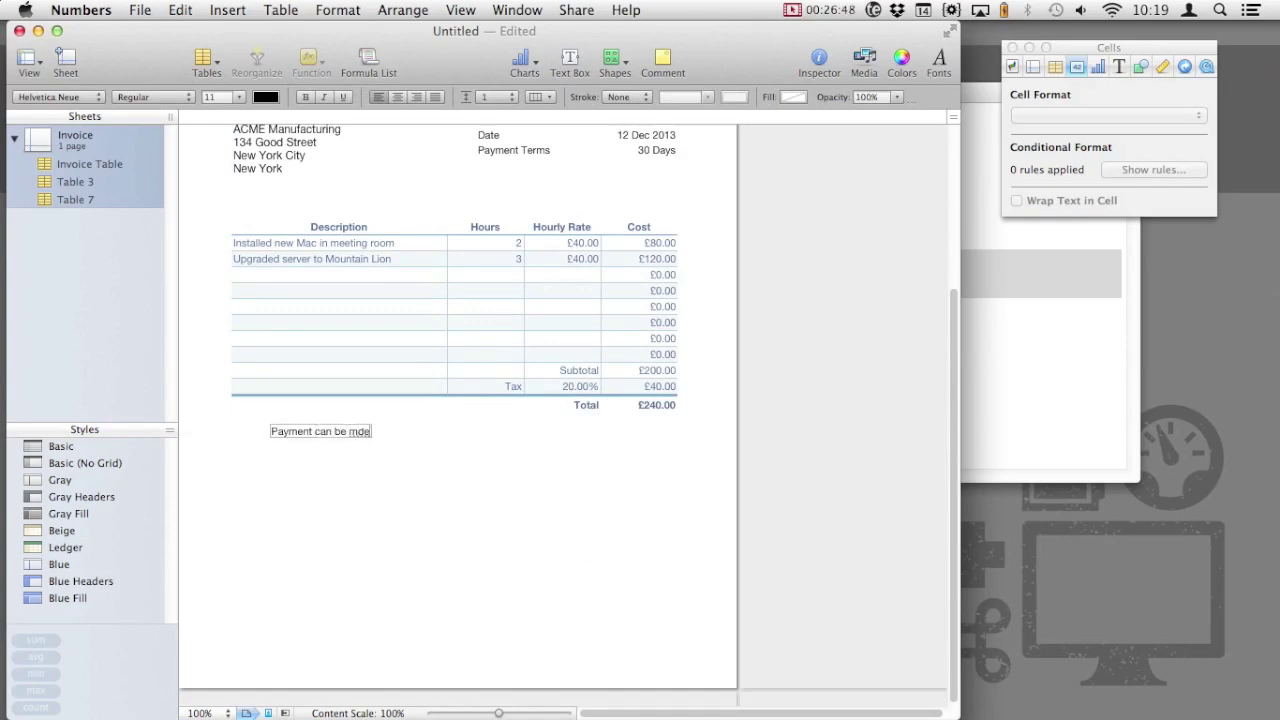
type("e by cash, cheque")
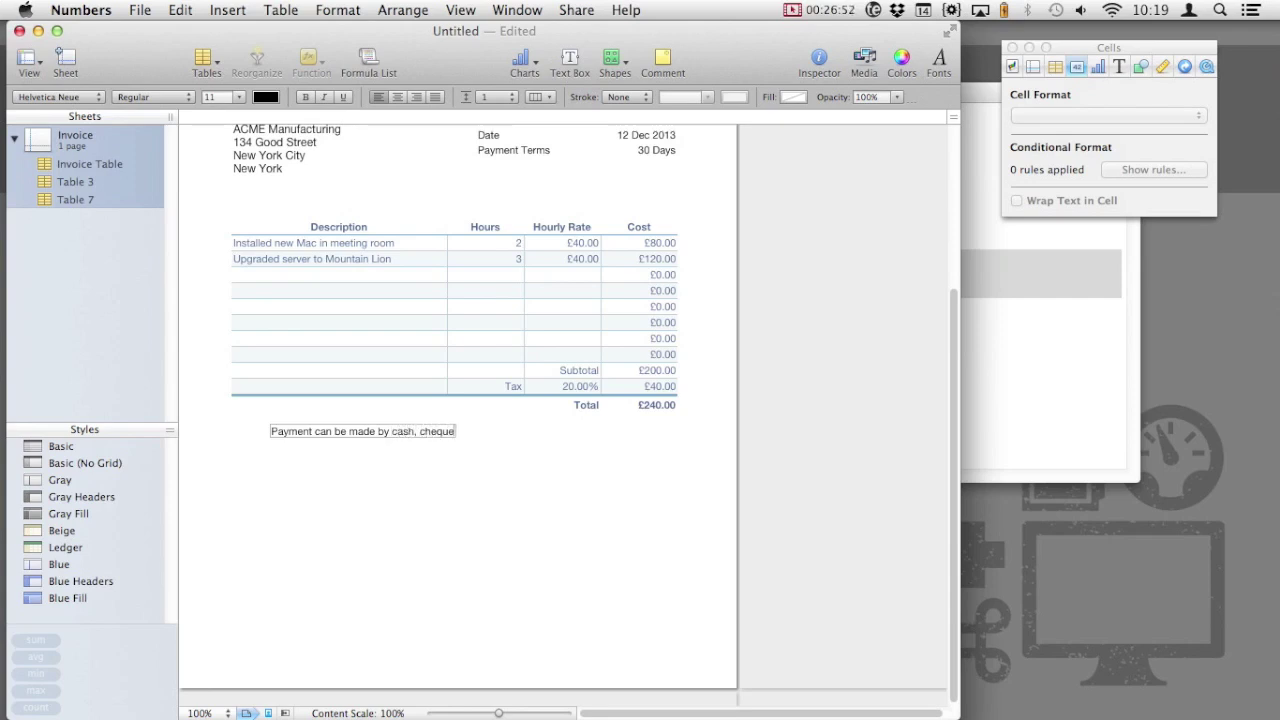
type(", credit card or bank transfer.")
left_click(434, 453)
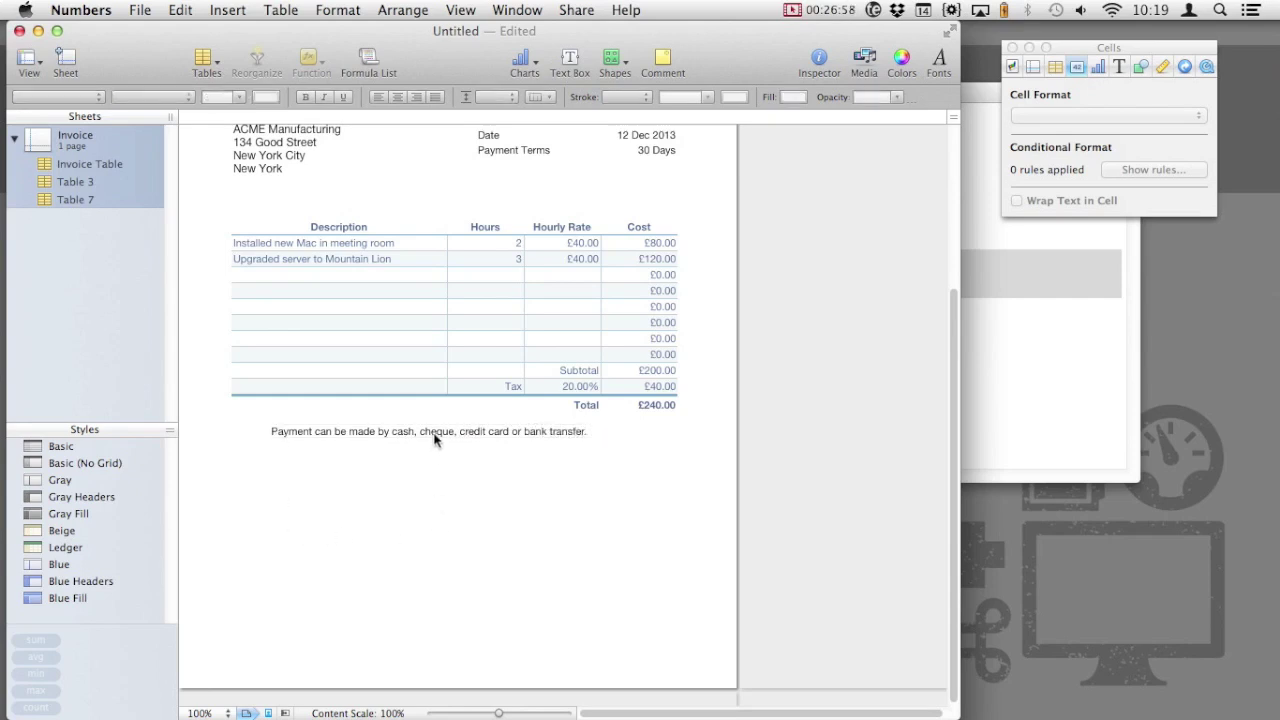
left_click_drag(434, 437, 395, 439)
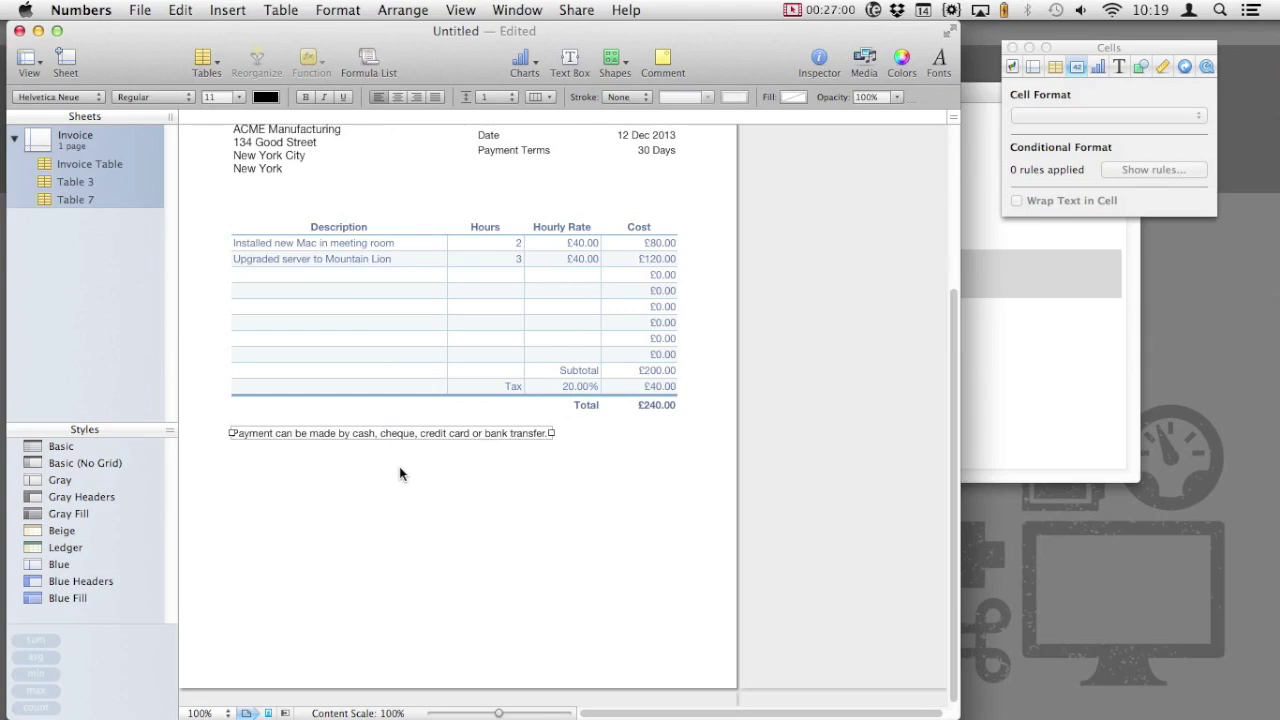
left_click(399, 466)
Add a 'Bank Details' text box under the payment note listing My Bank, the account number and sort code
left_click(570, 62)
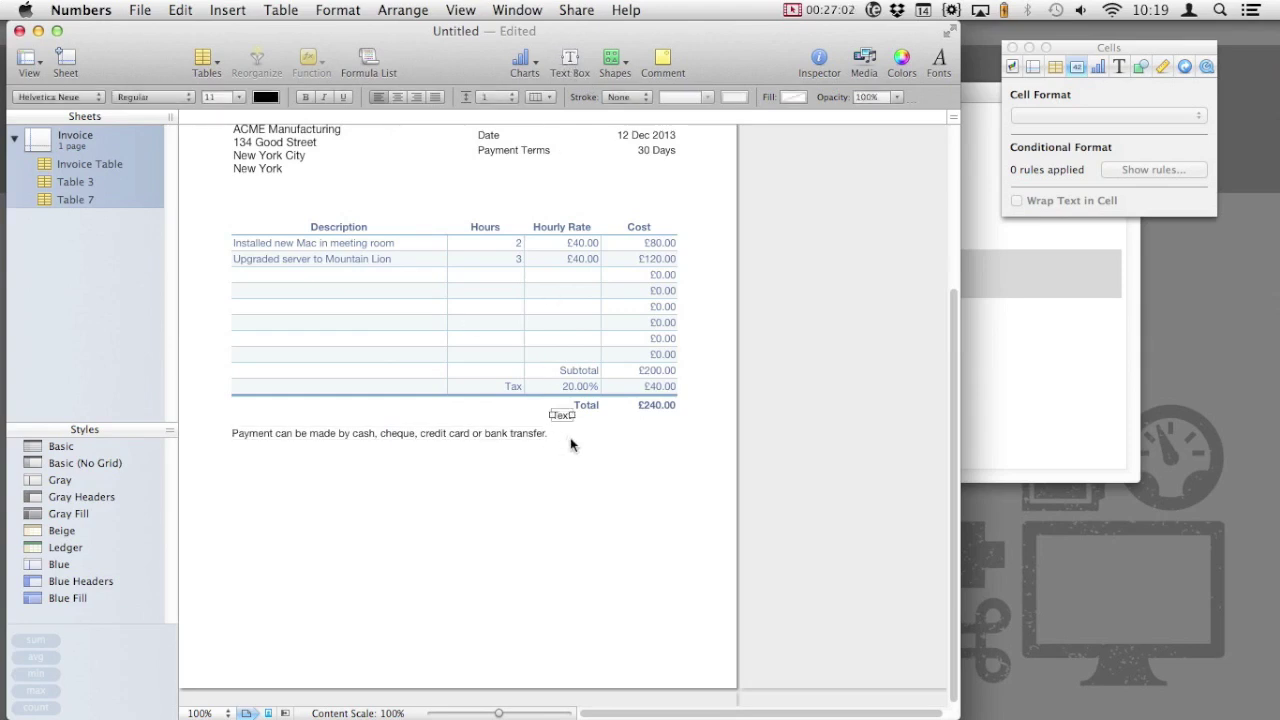
left_click_drag(563, 416, 240, 460)
double_click(240, 460)
type("Bank Details")
key("Return")
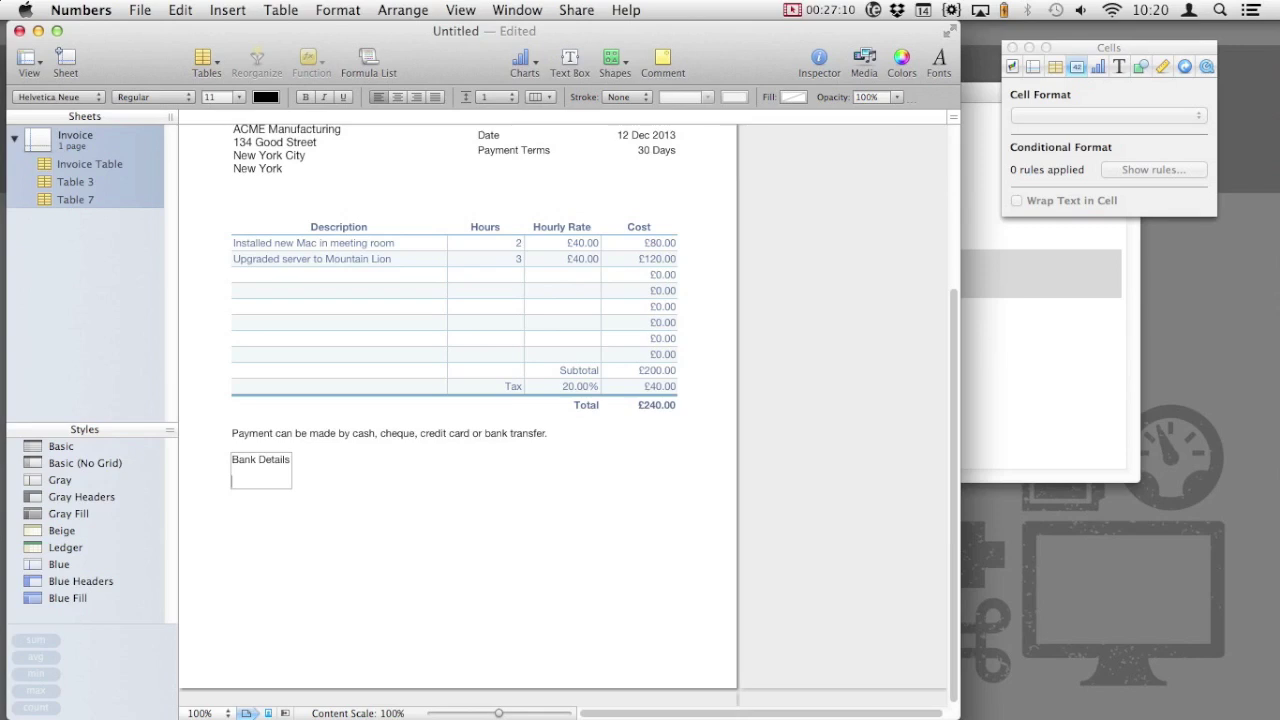
type("My Bank")
key("Return")
type("Accoun")
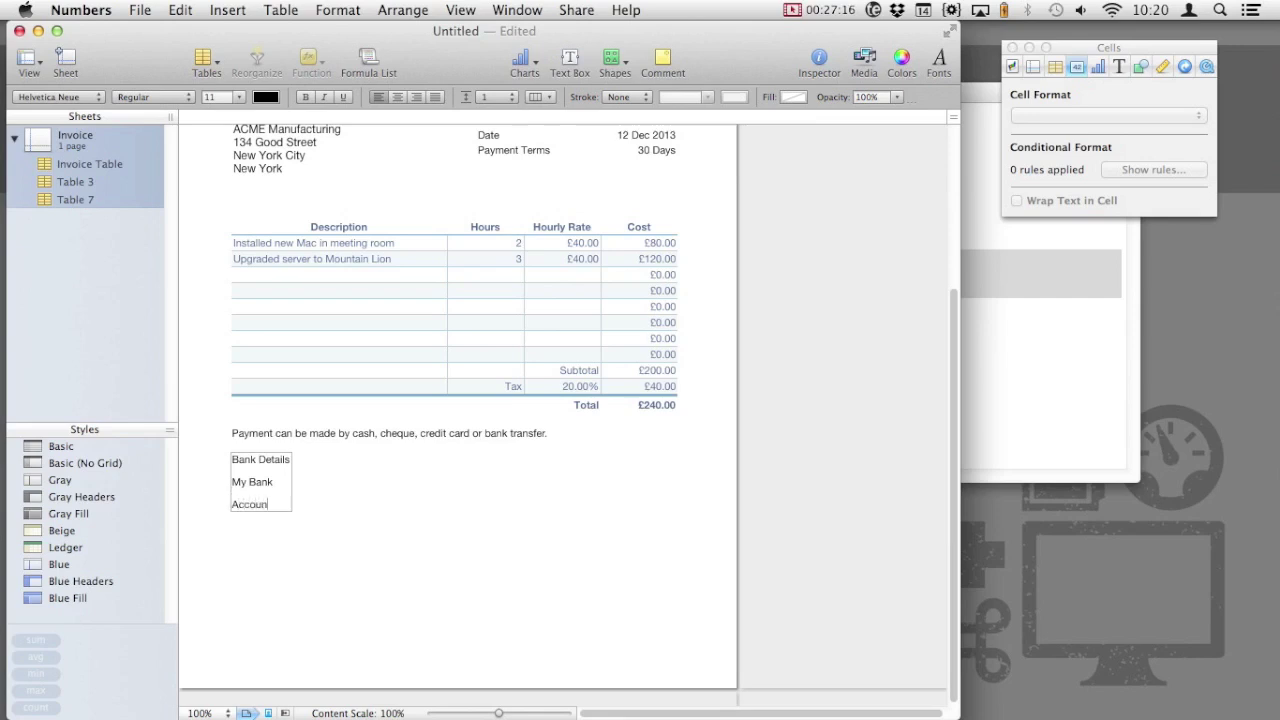
type("t Number: 01234567")
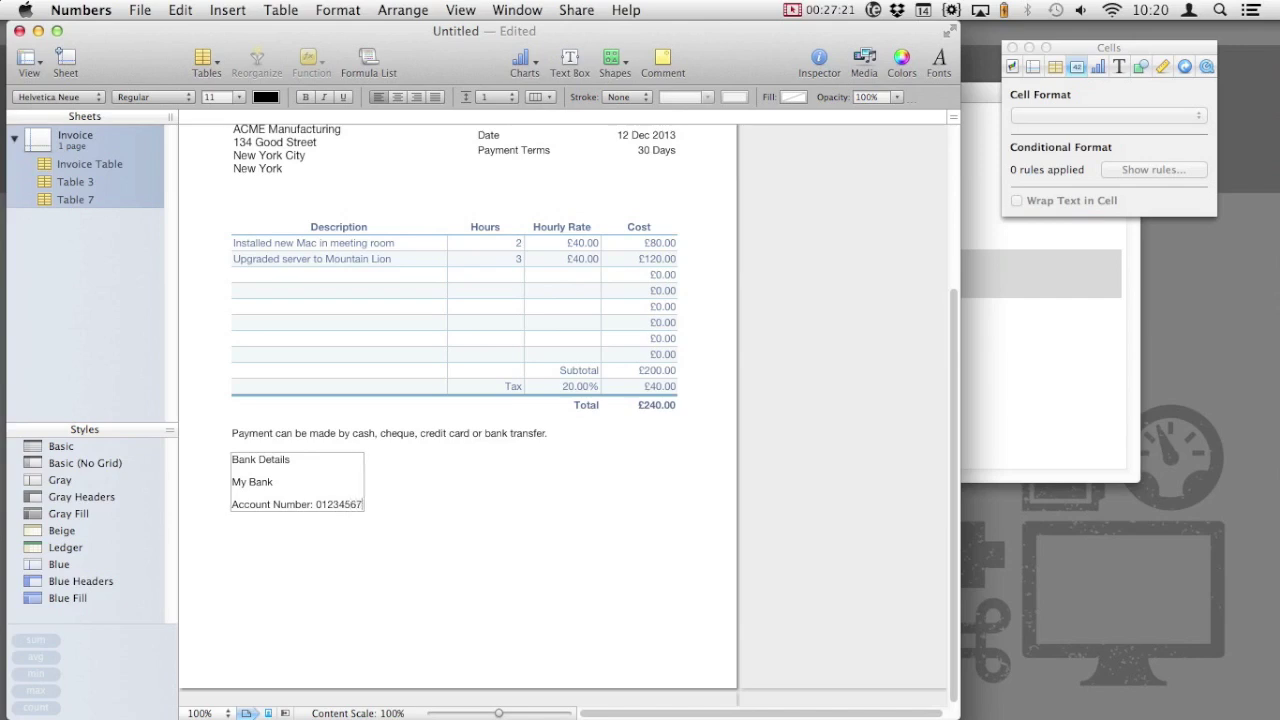
key("Return")
type("Sort Code: 00-00-00")
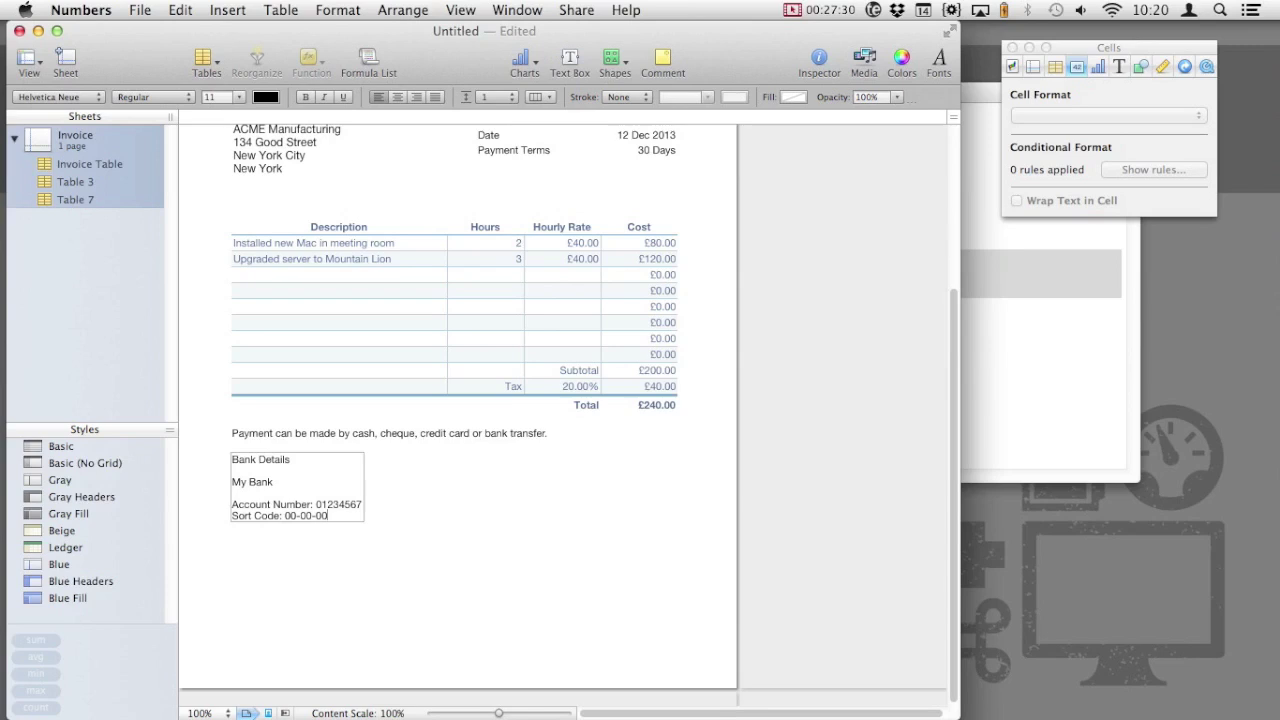
left_click(437, 566)
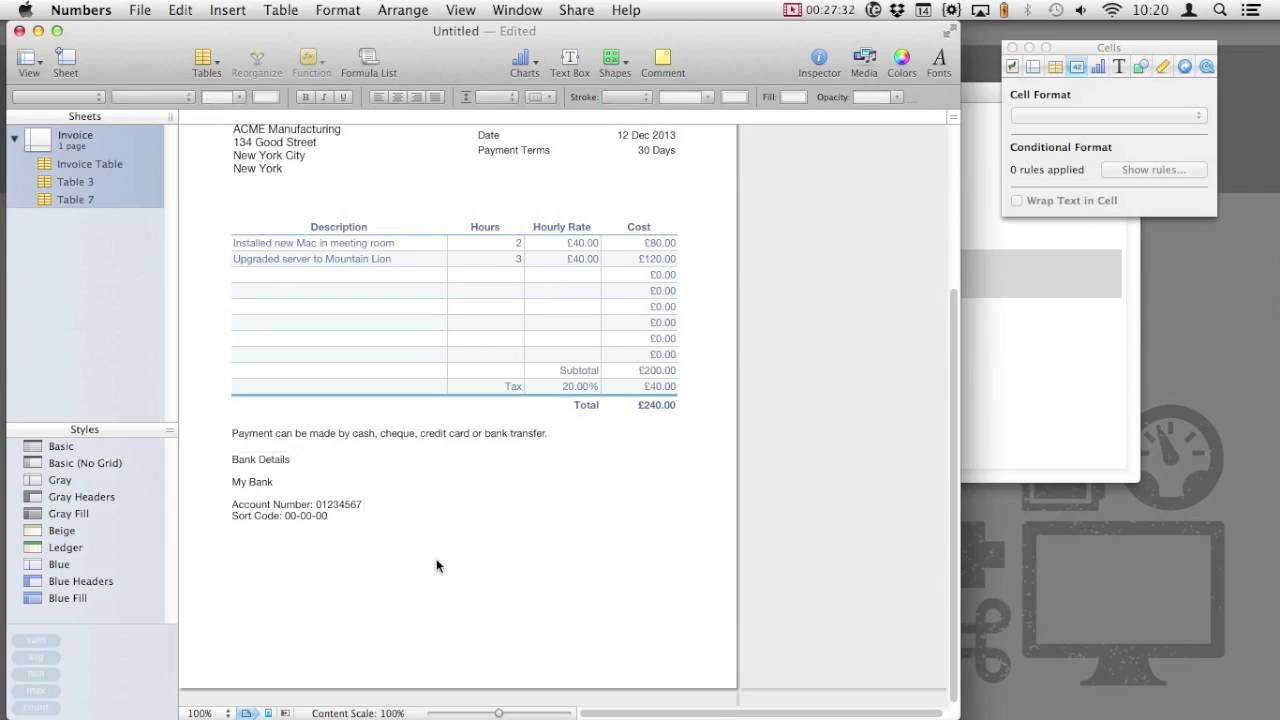
scroll(436, 566, "up", 4)
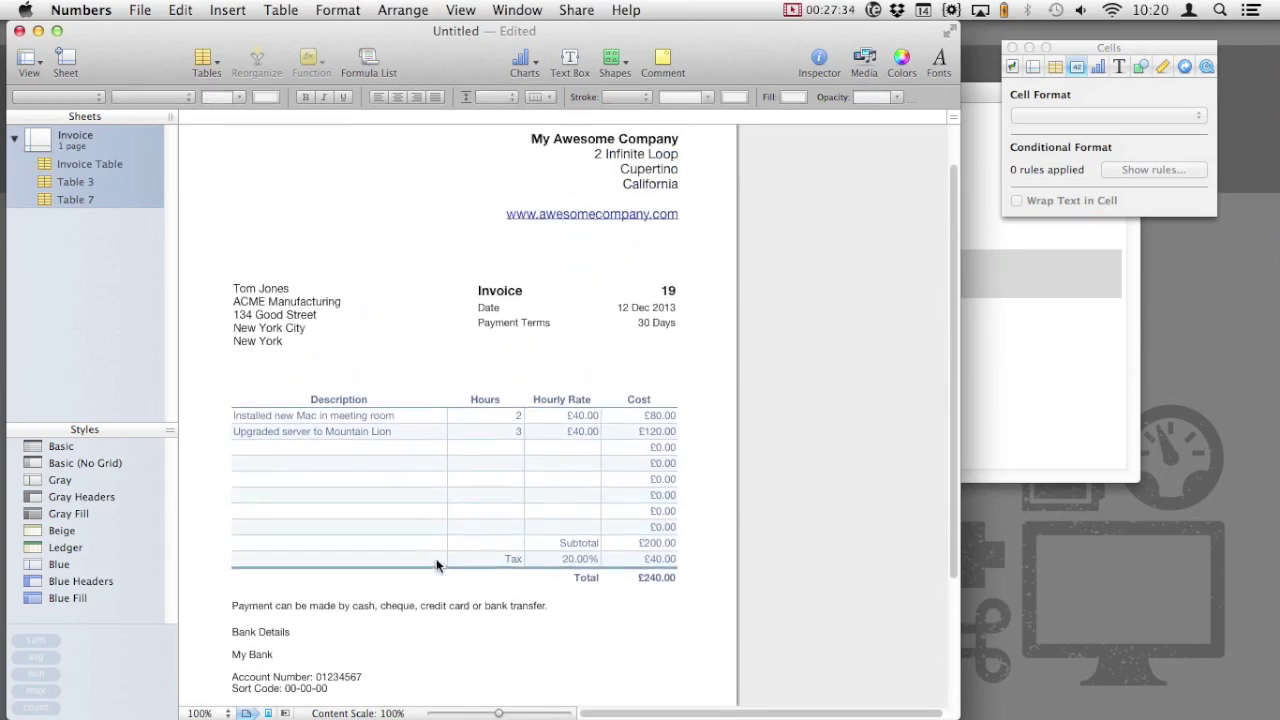
key("super+p")
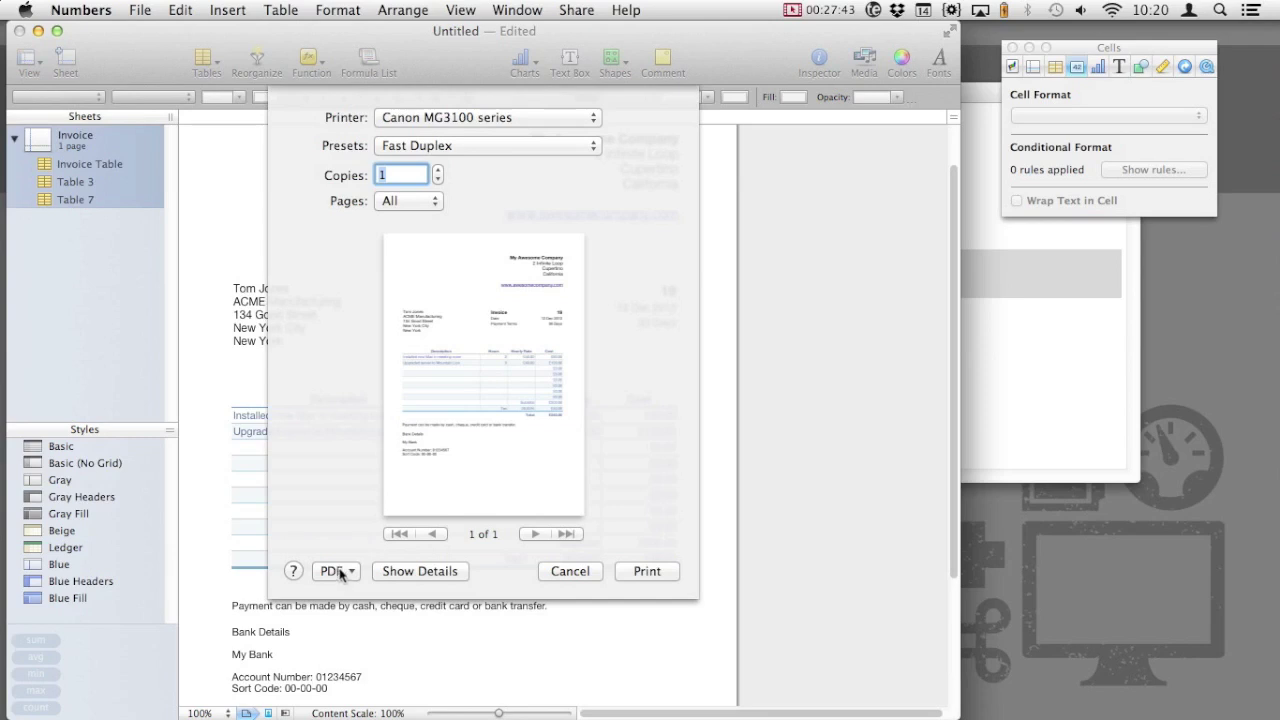
left_click(337, 572)
left_click(370, 593)
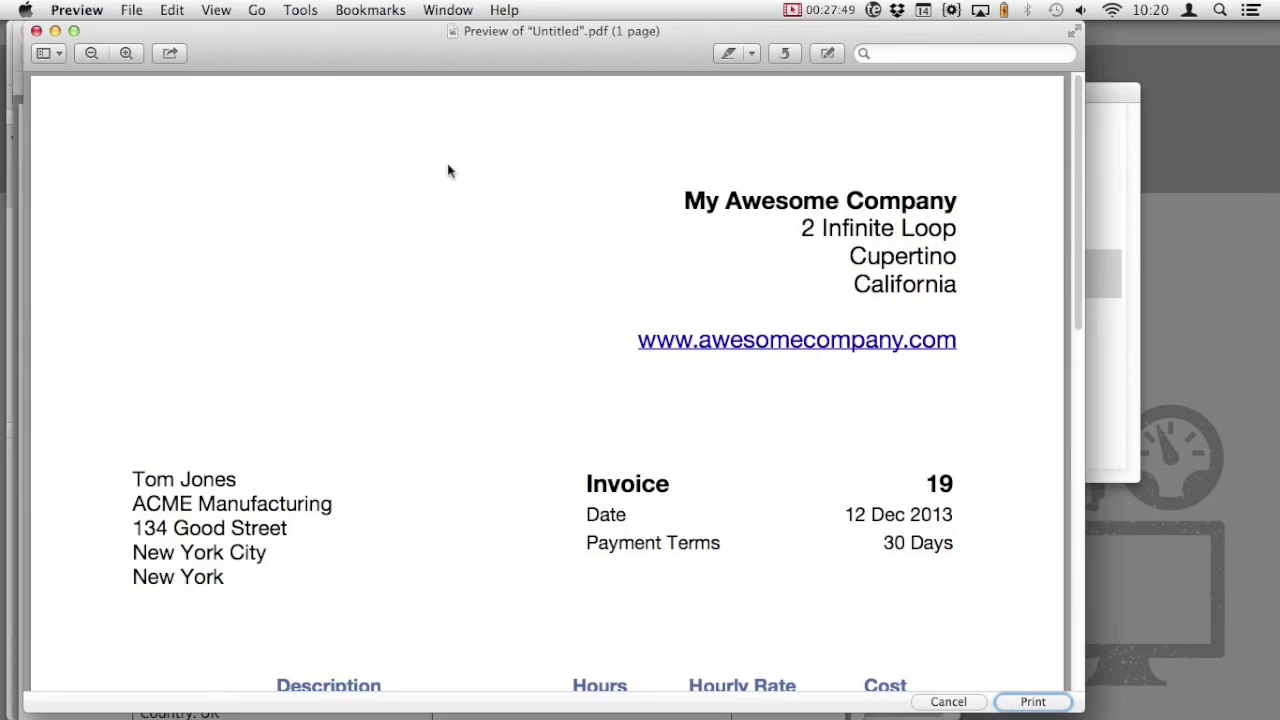
scroll(455, 375, "down", 2)
scroll(455, 375, "down", 10)
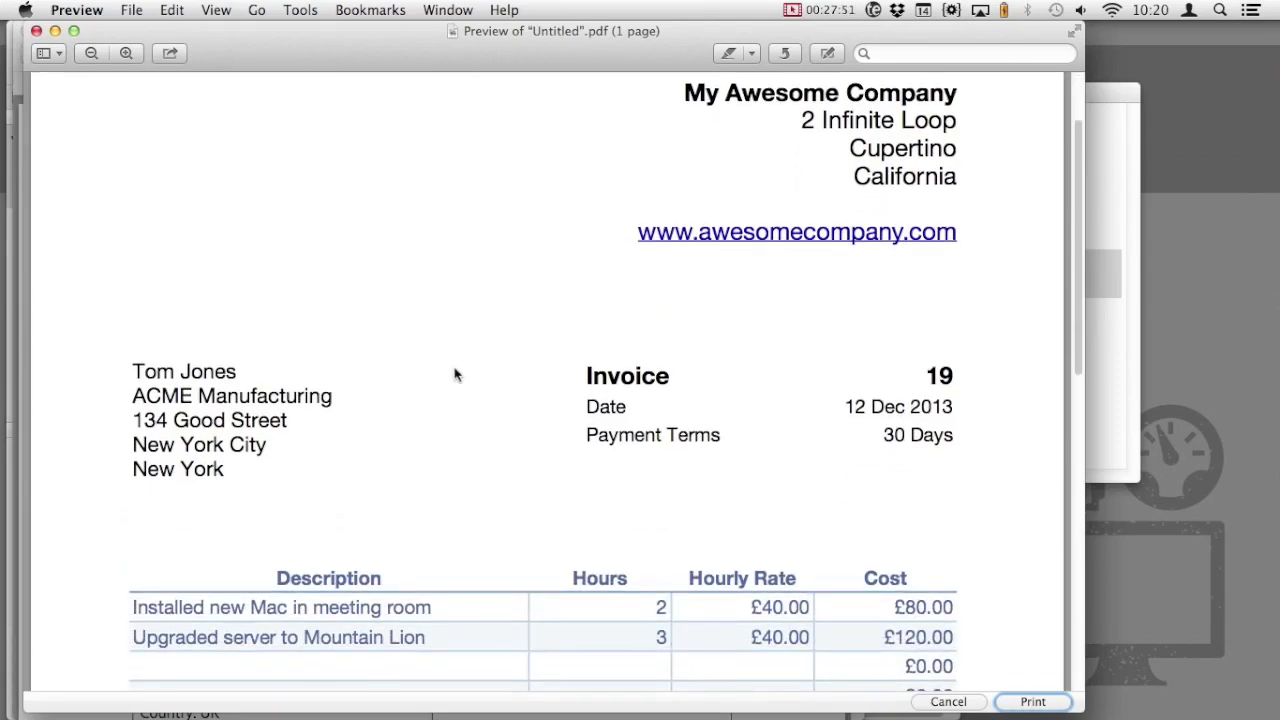
scroll(455, 375, "down", 3)
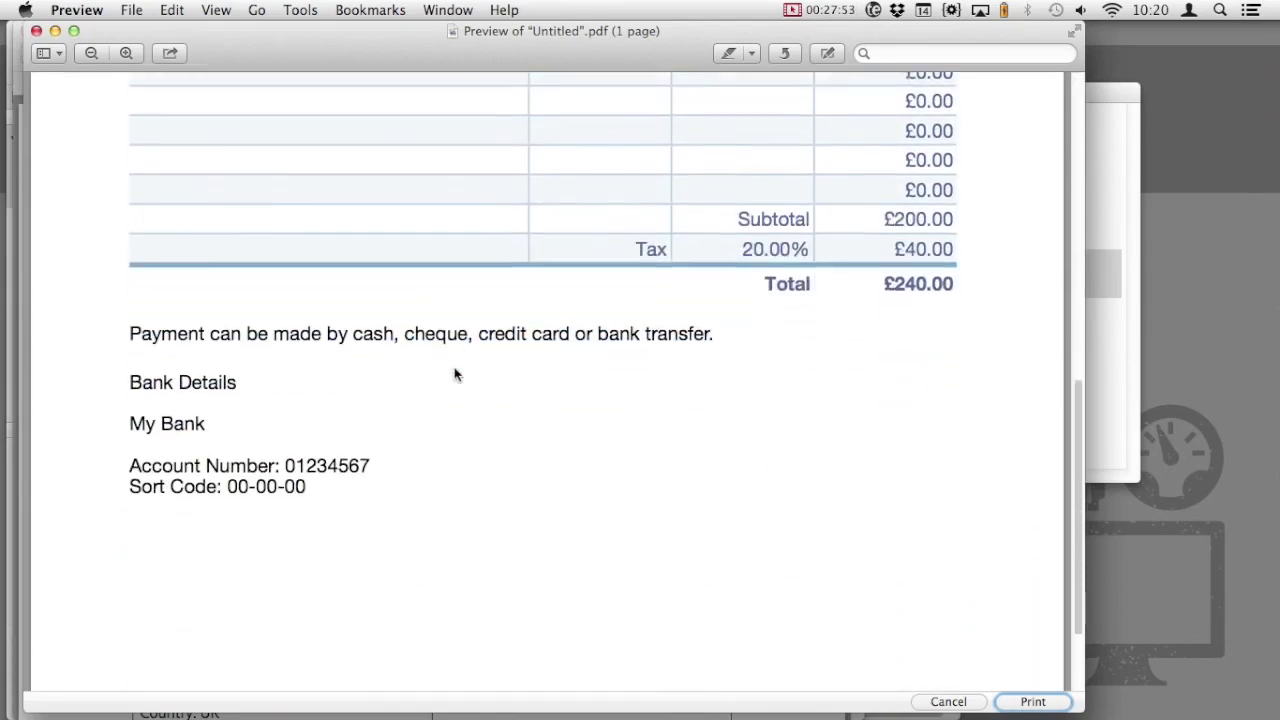
scroll(455, 375, "up", 12)
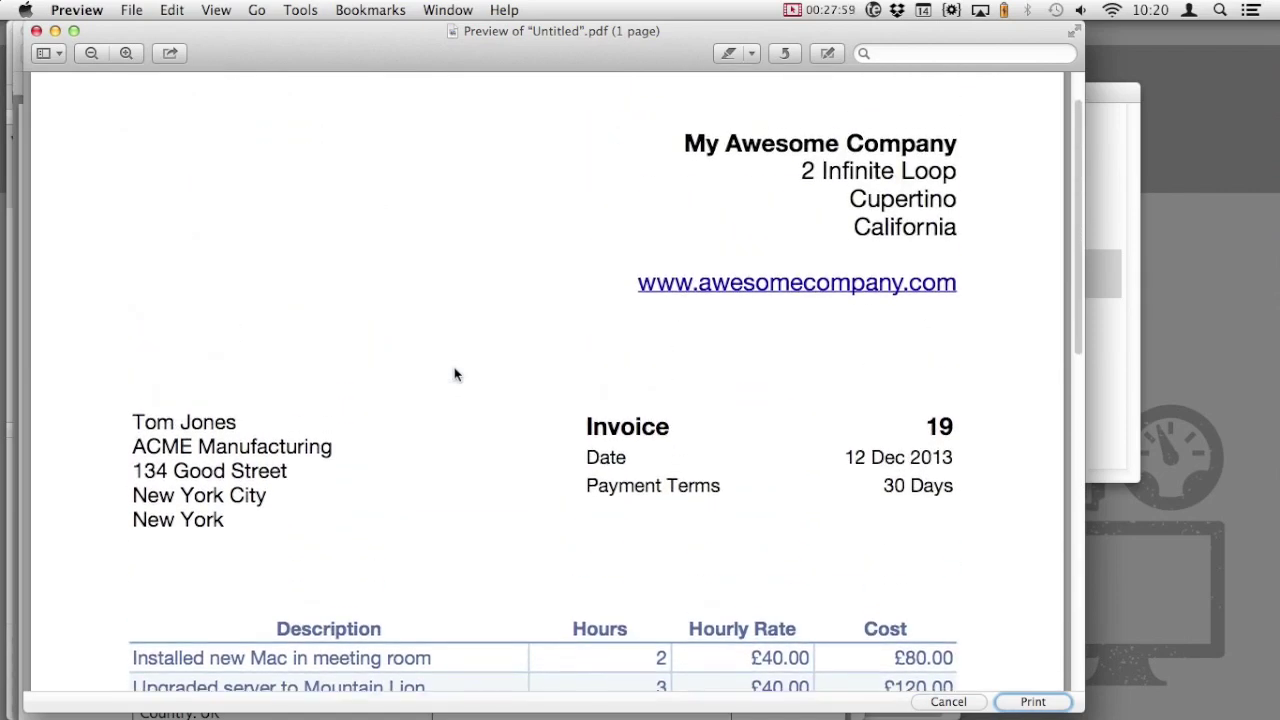
key("super+q")
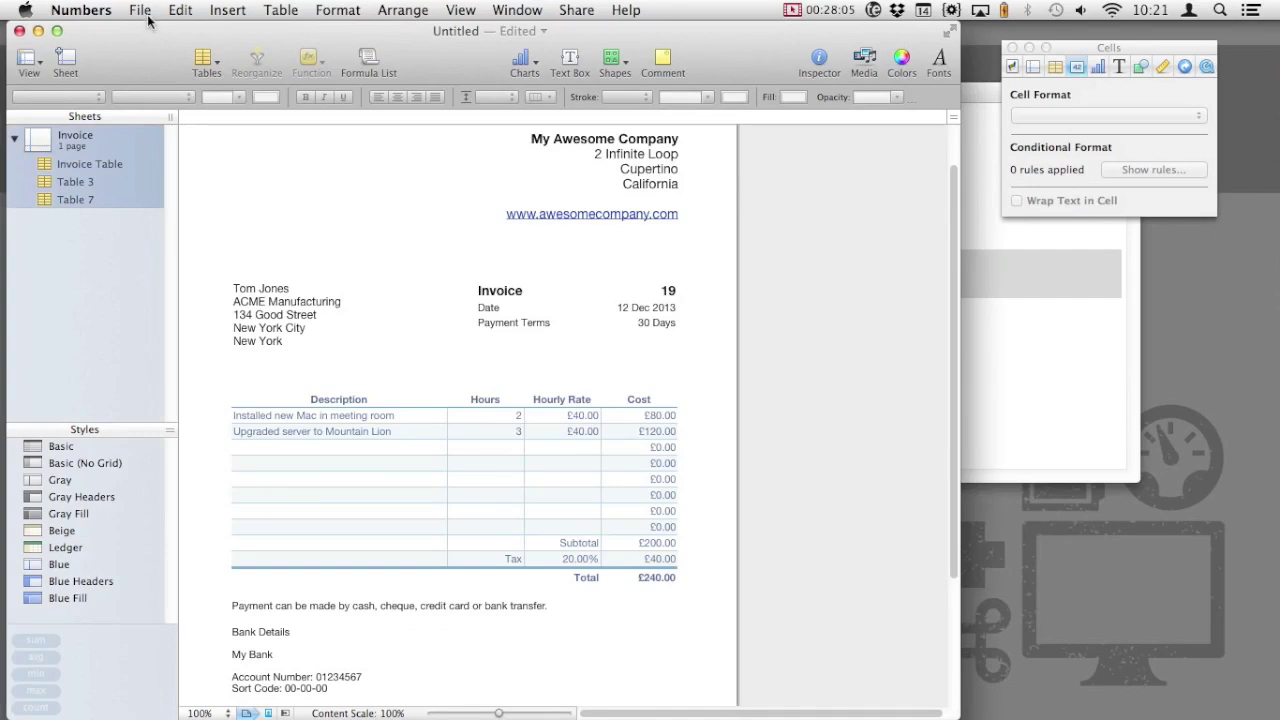
Save the invoice with Save as Template under the name 'Awesome Invoice', keeping My Templates as the location
left_click(141, 11)
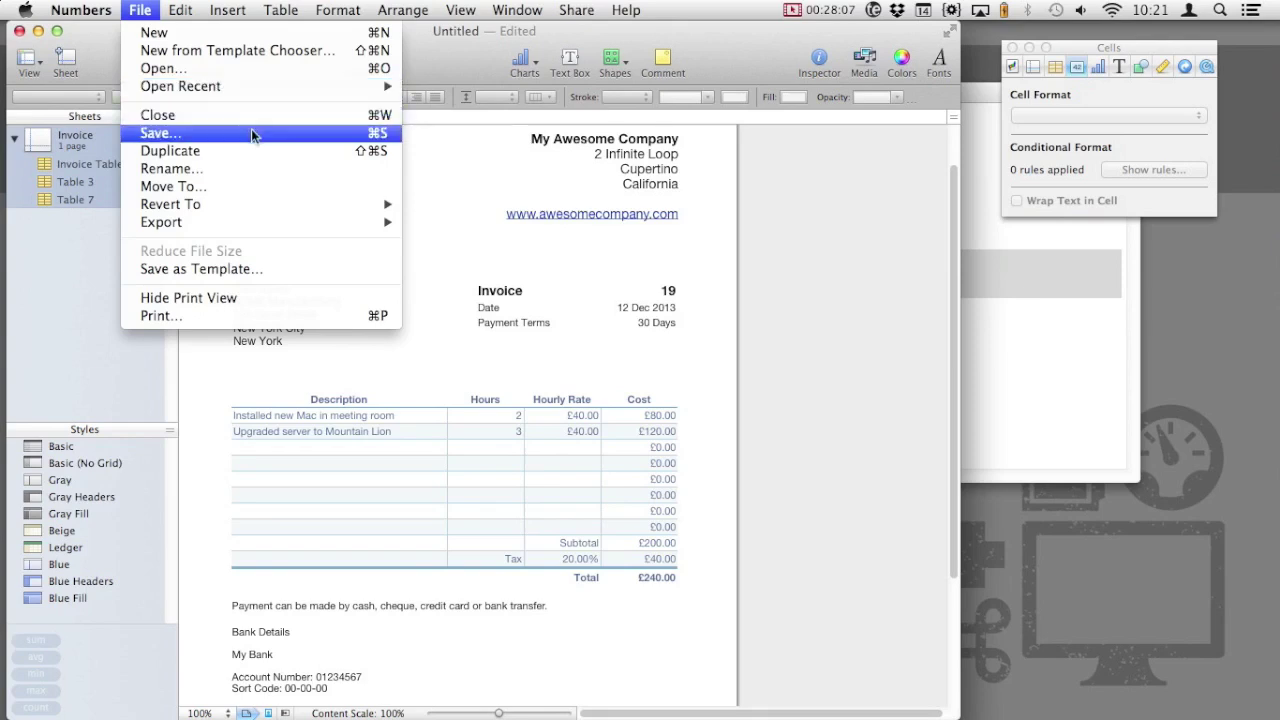
left_click(284, 267)
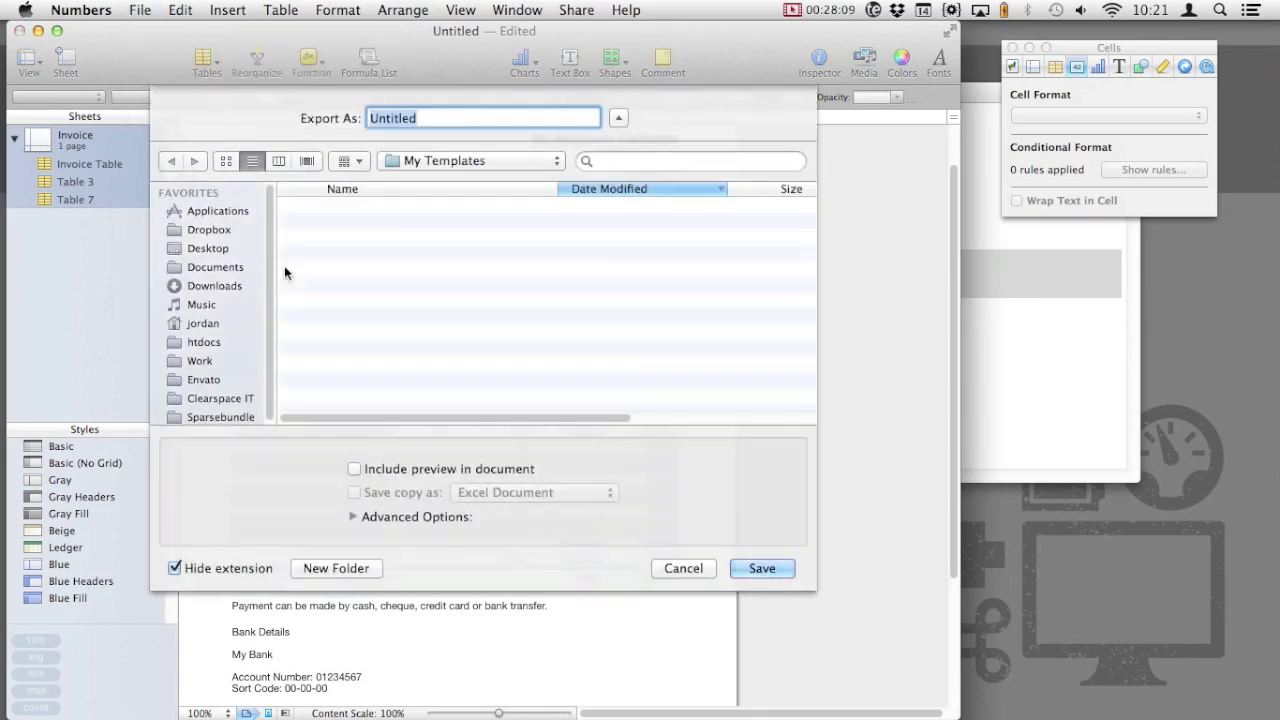
left_click(445, 162)
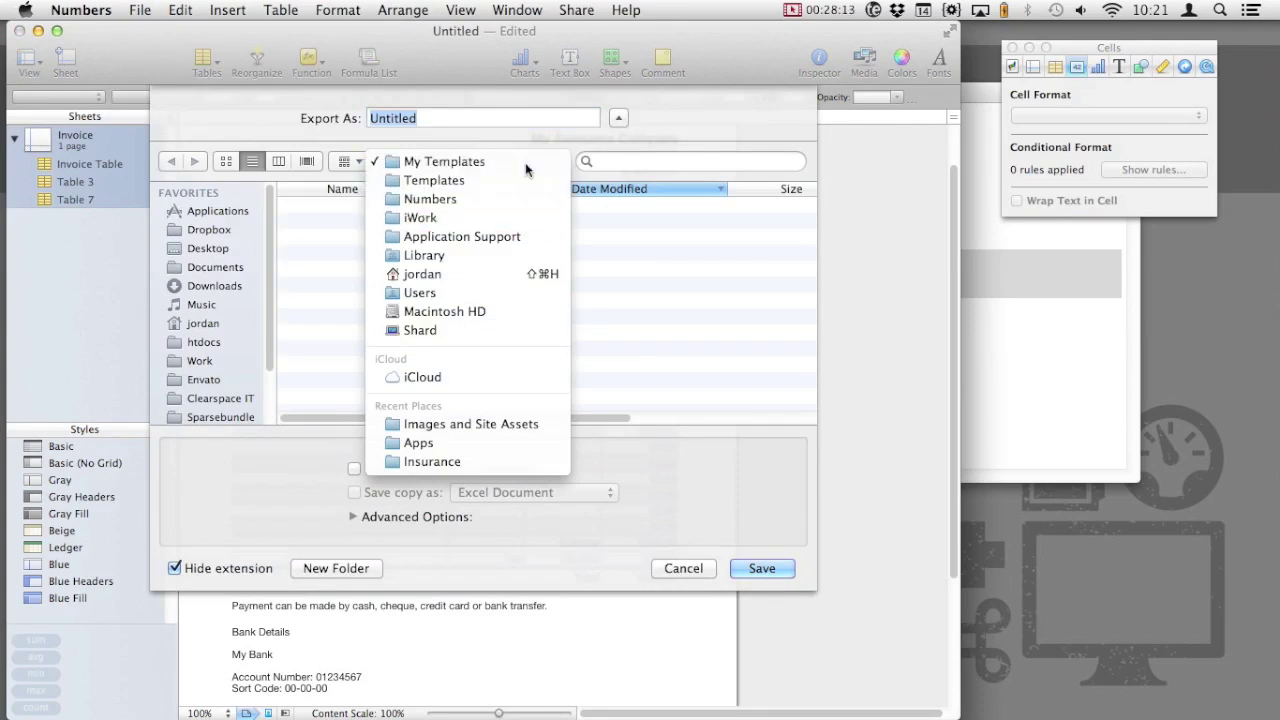
left_click(525, 162)
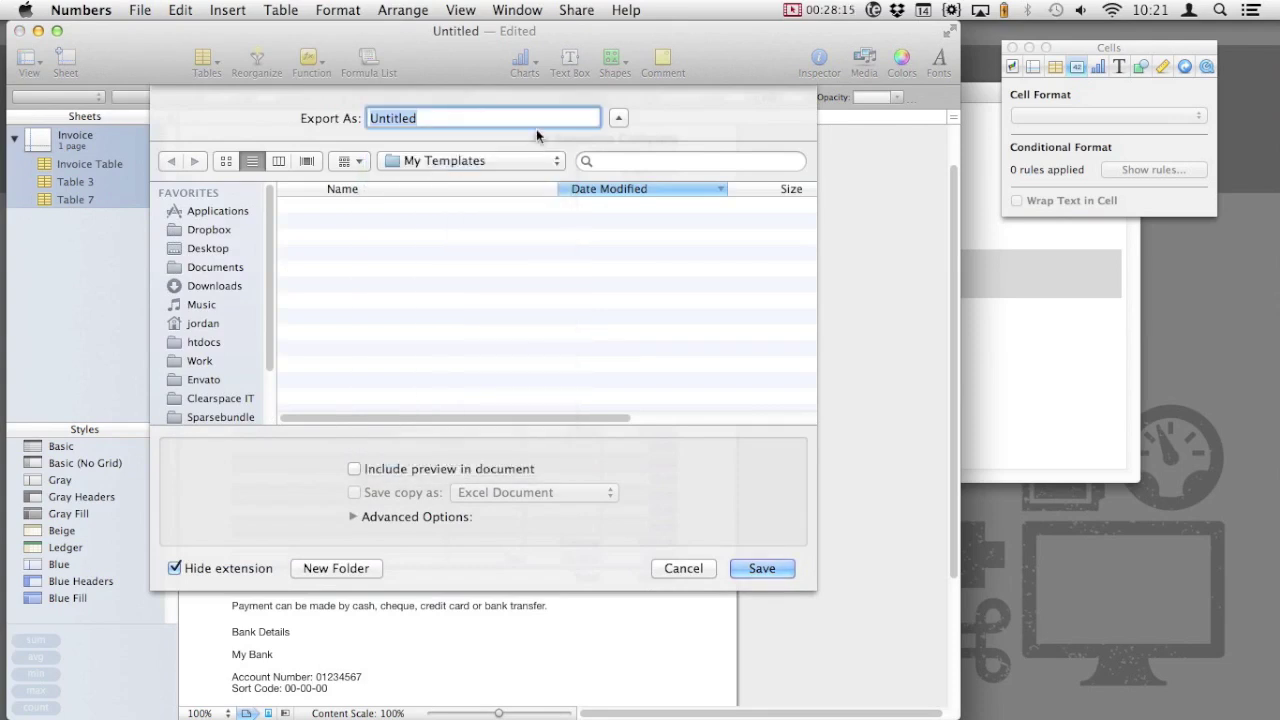
type("Awesome Invoice")
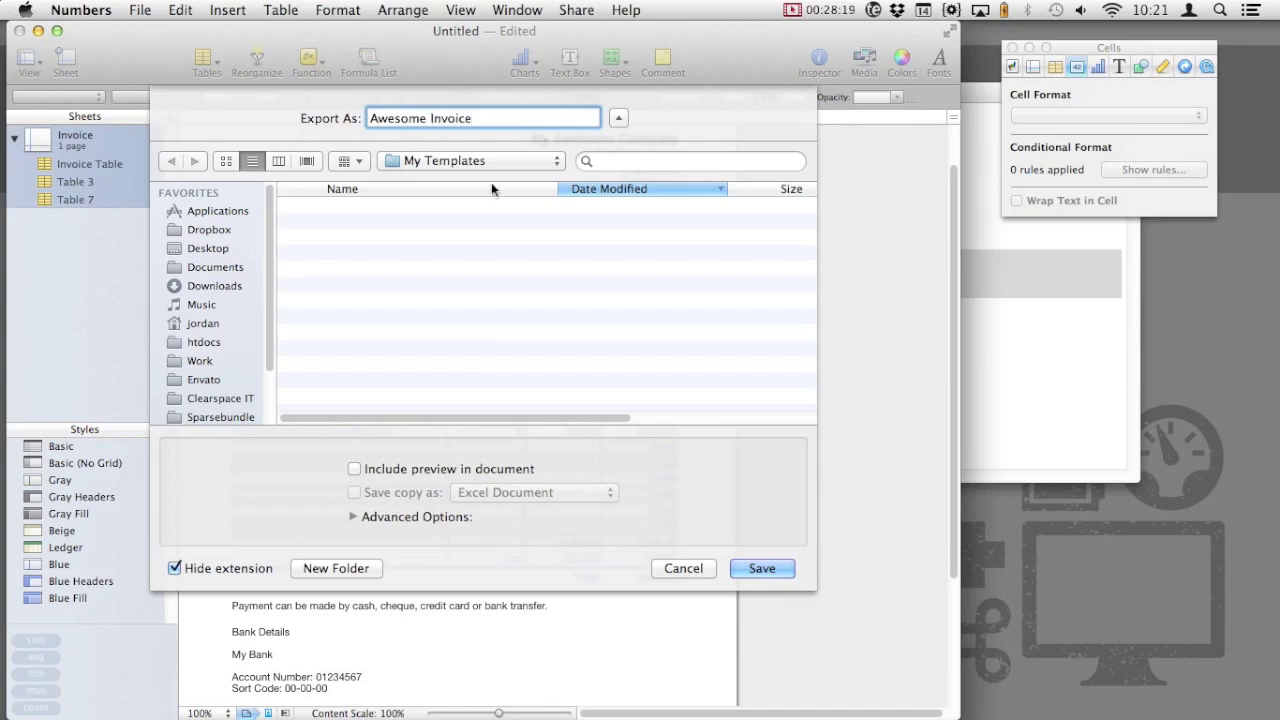
left_click(786, 578)
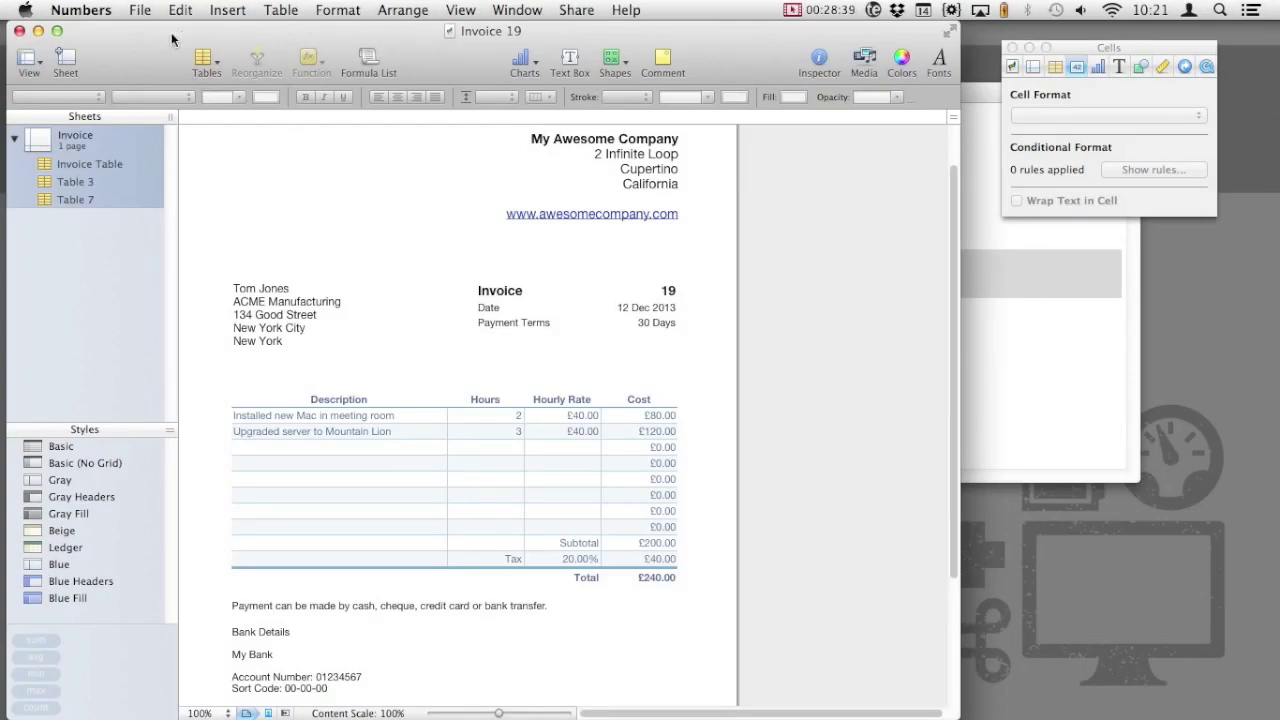
Create a new document from the Awesome Invoice template in My Templates and select its first line-item description cell
left_click(147, 14)
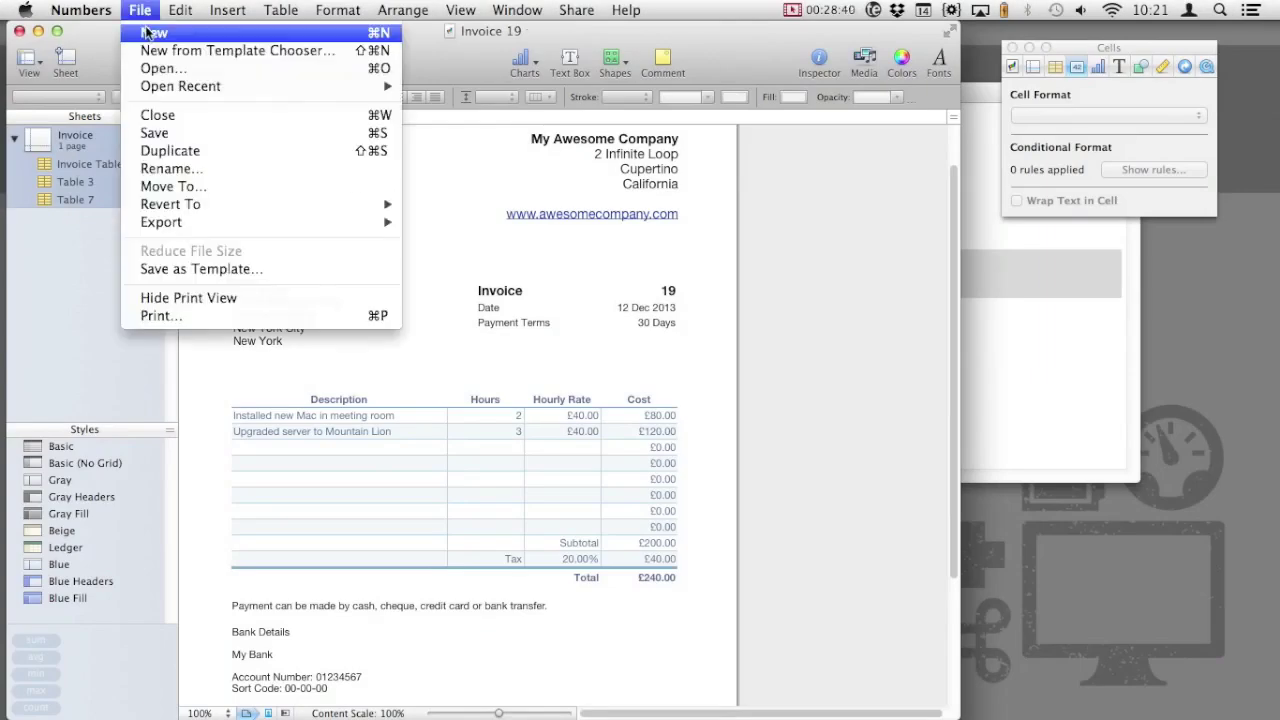
left_click(205, 56)
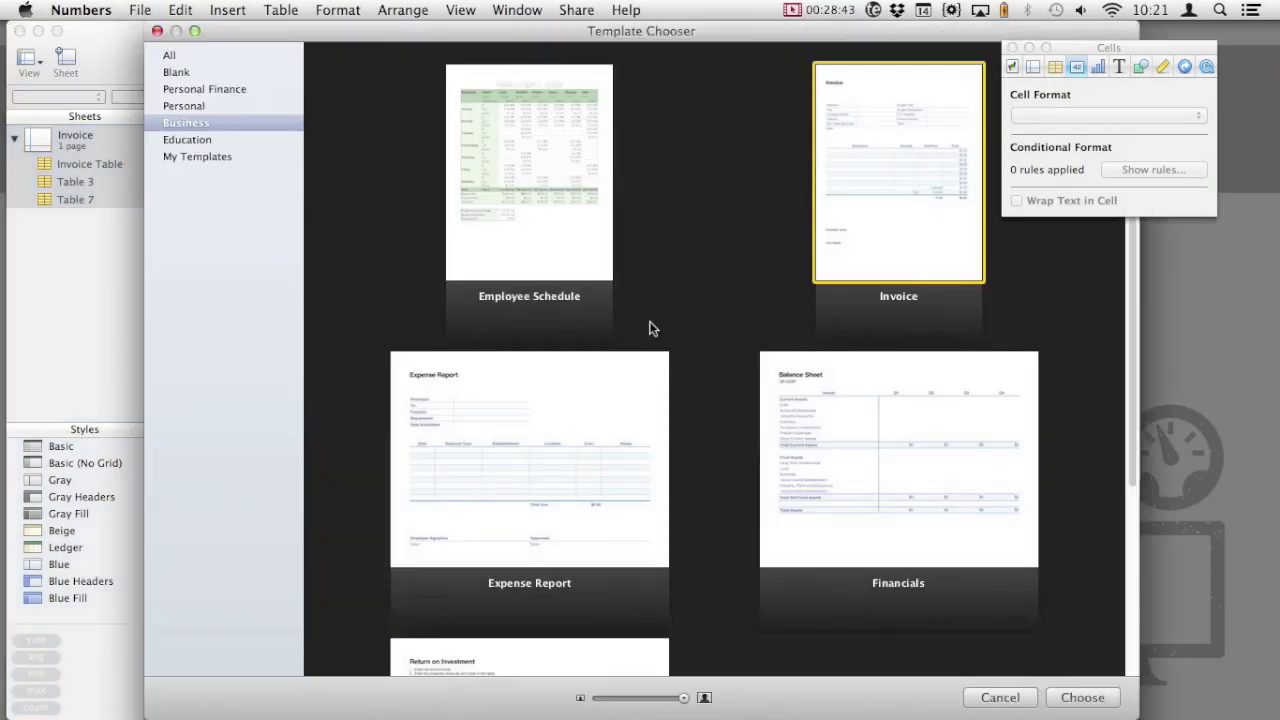
scroll(650, 328, "down", 5)
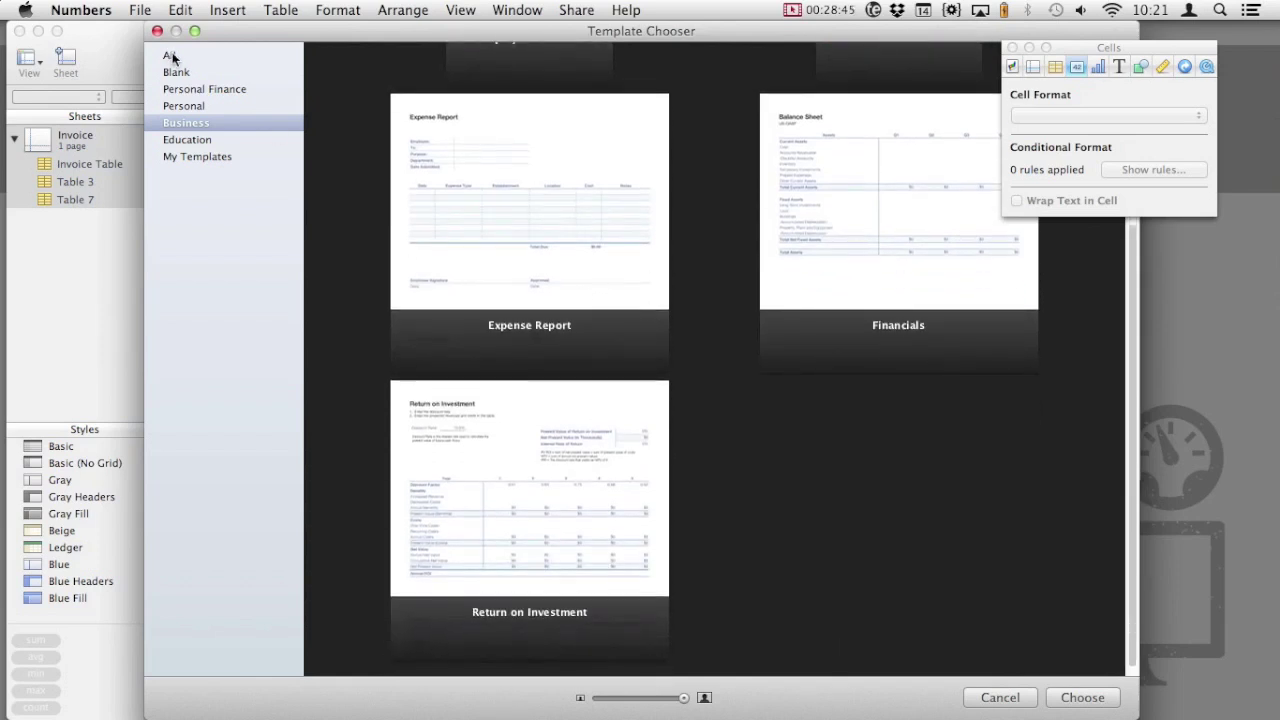
left_click(201, 156)
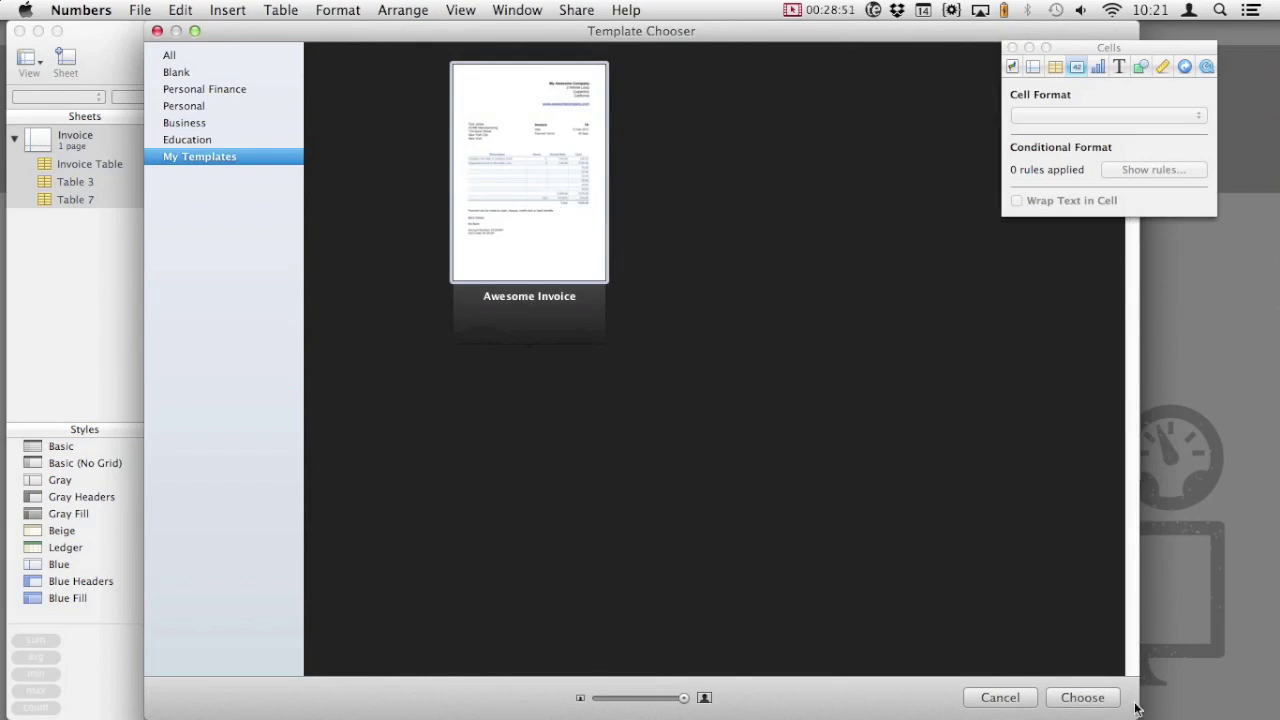
left_click(1103, 695)
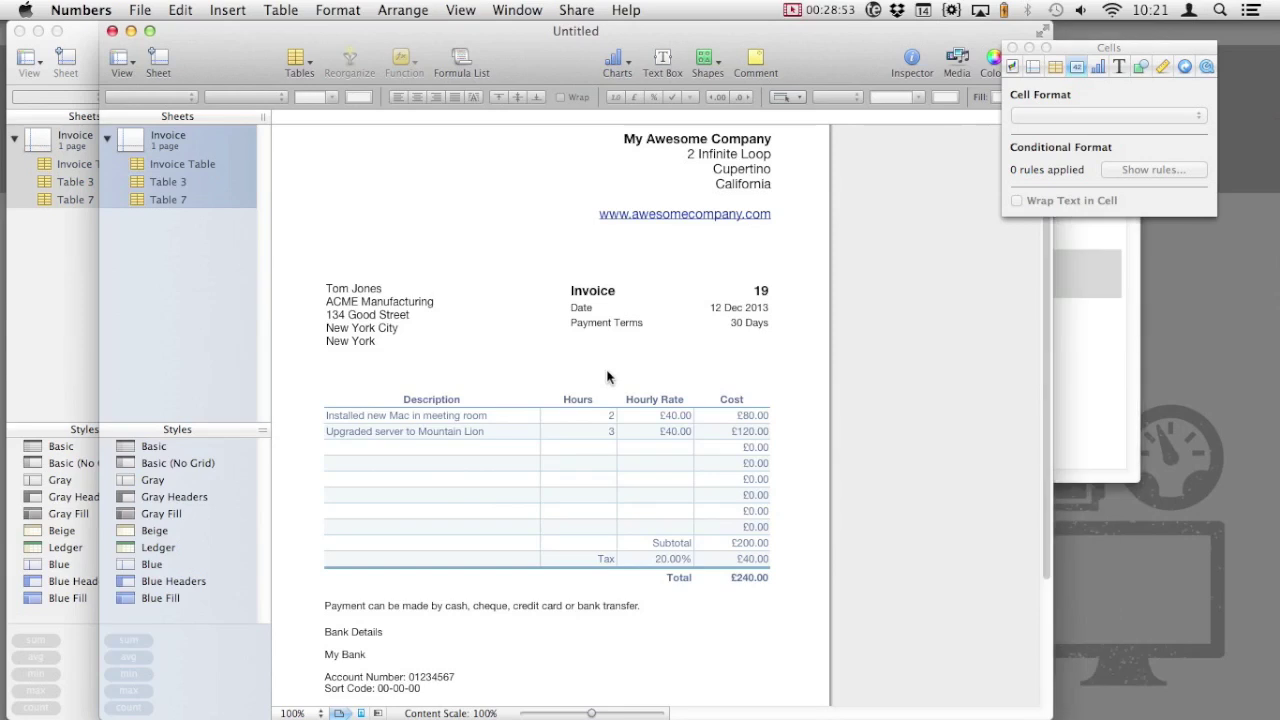
scroll(708, 537, "down", 3)
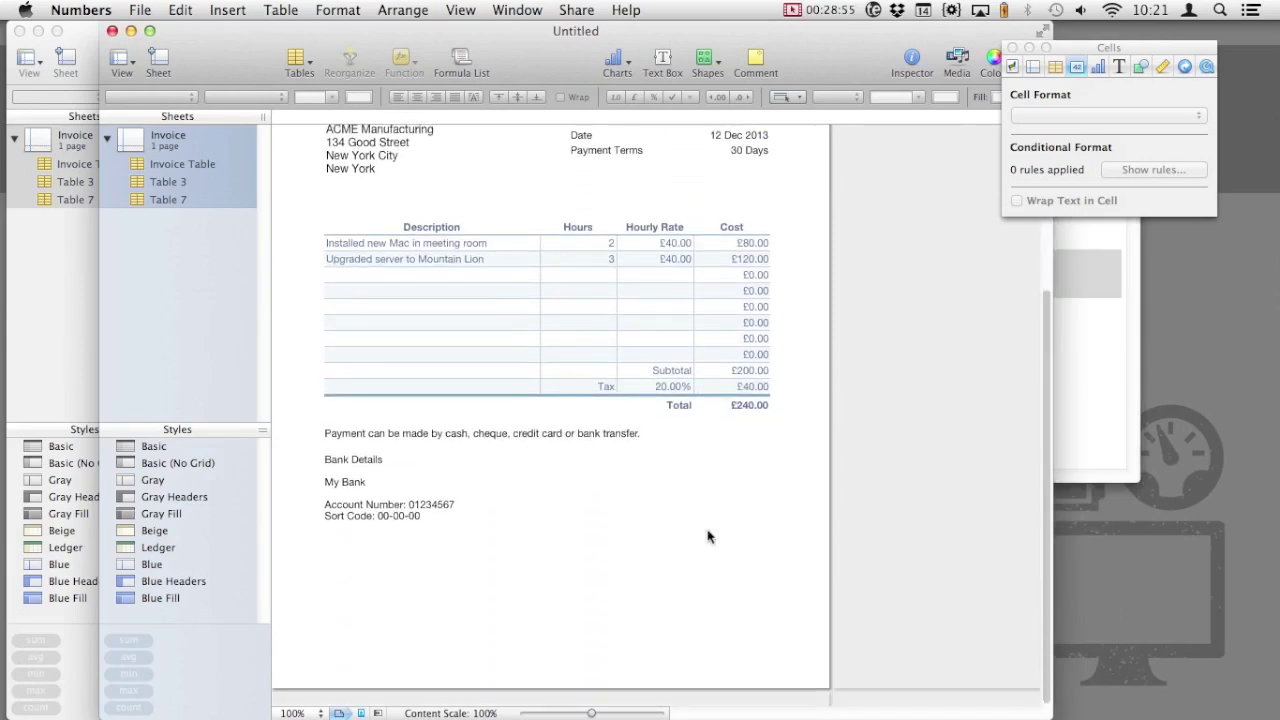
scroll(708, 537, "up", 3)
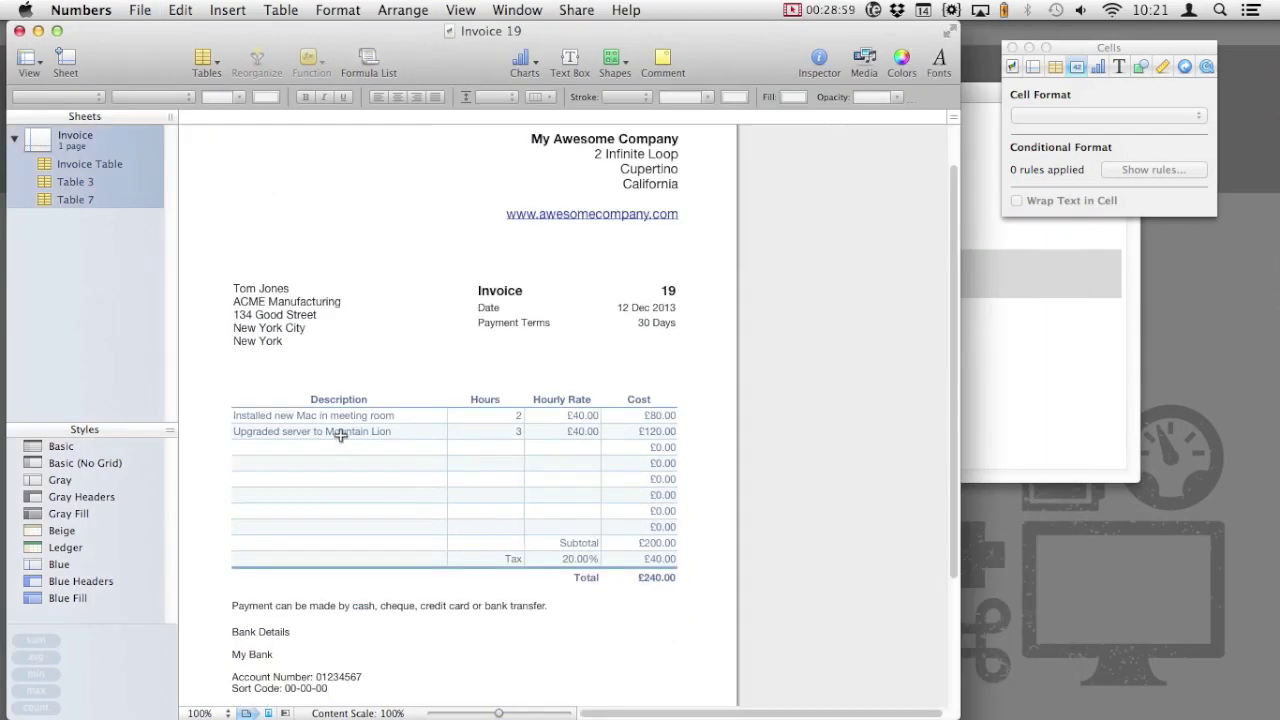
left_click(335, 416)
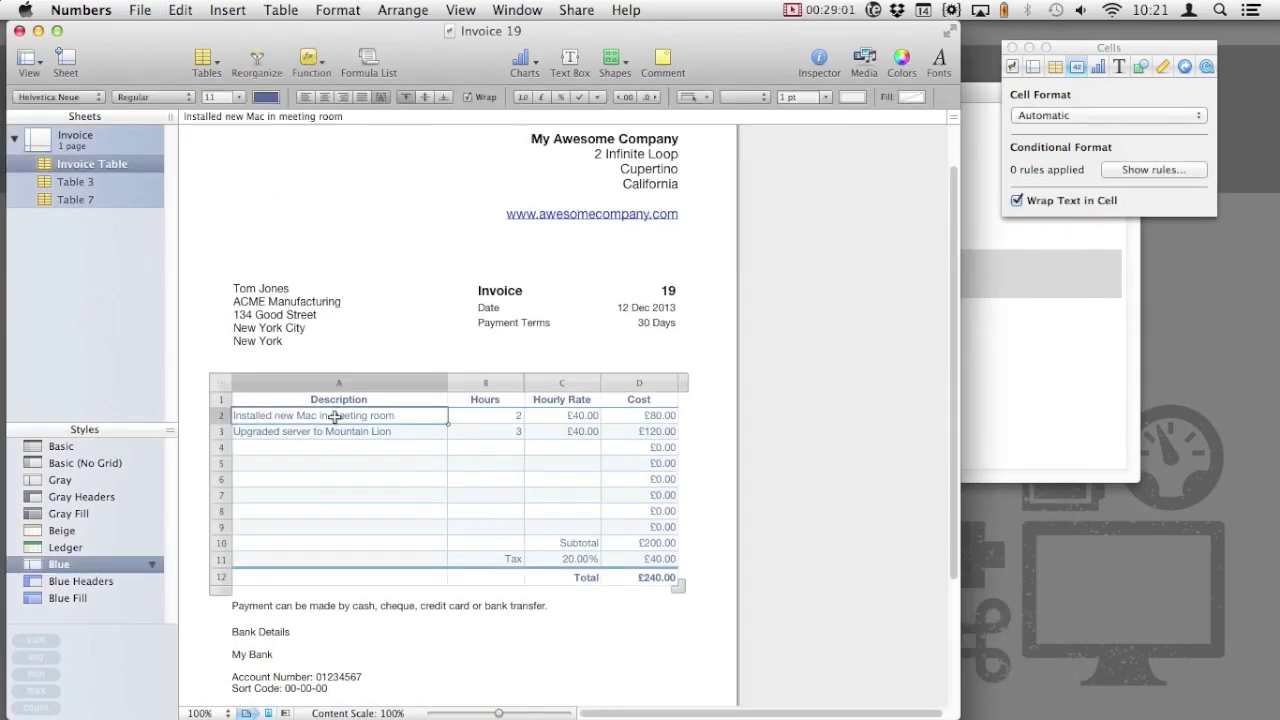